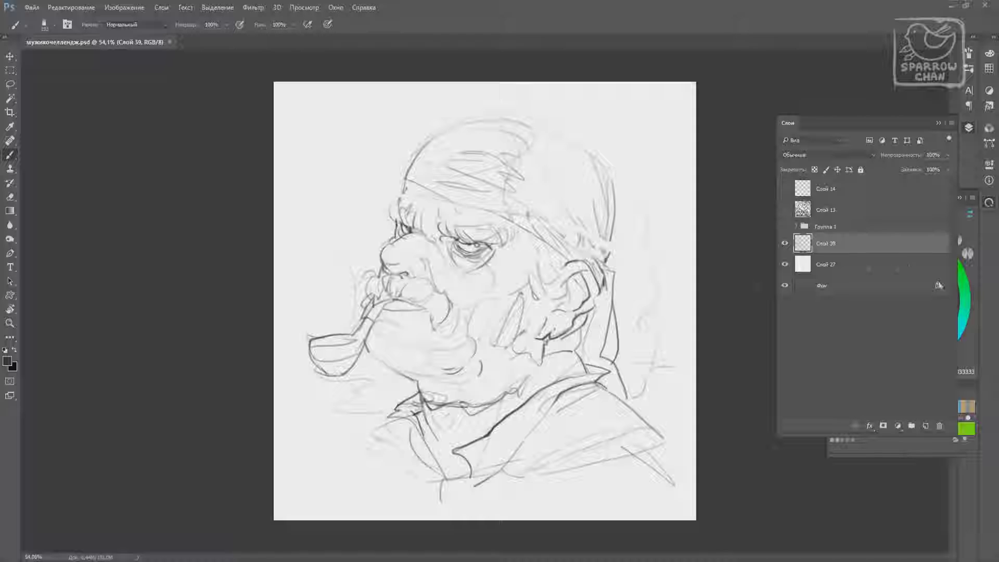
Hide the light backing layer and paint broad dark blue-grey bands on a new layer
left_click(784, 264)
left_click(925, 426)
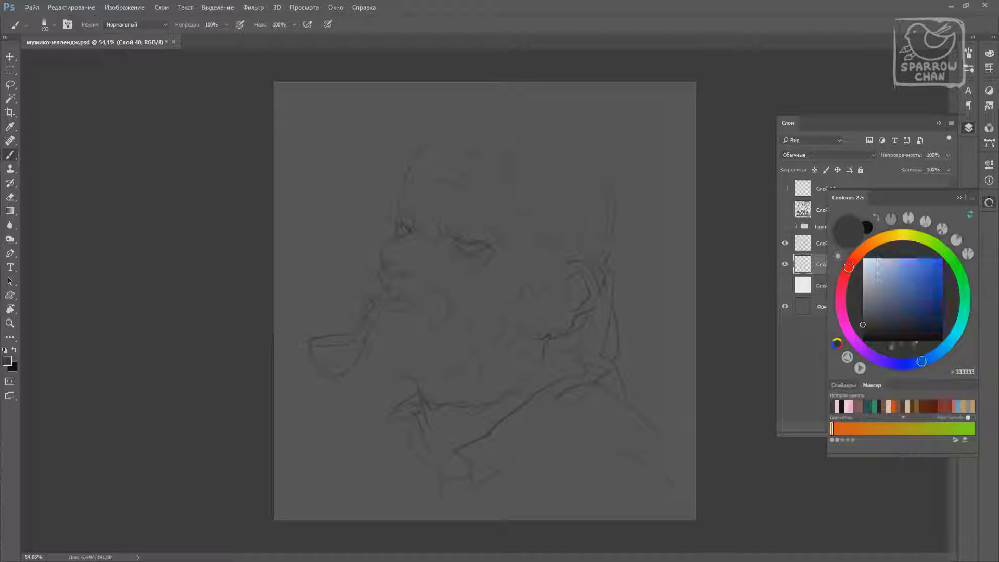
left_click(892, 327)
key("bracketright")
key("bracketright")
key("bracketright")
left_click_drag(302, 245, 609, 166)
left_click_drag(637, 286, 284, 294)
left_click_drag(301, 416, 629, 353)
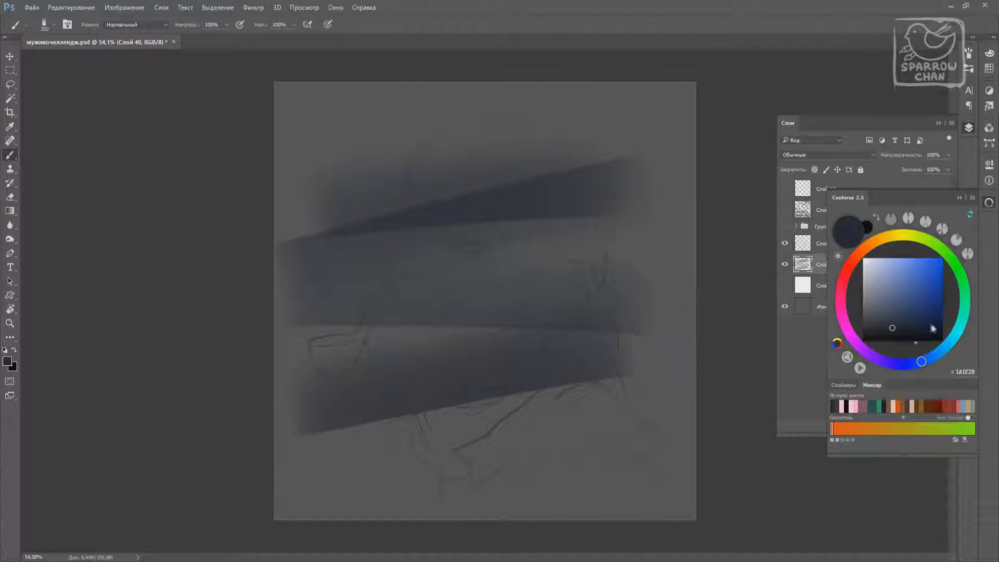
Add deeper dark blue bands across the top, middle and bottom of the canvas
left_click(932, 329)
left_click_drag(343, 426, 650, 385)
left_click_drag(322, 172, 588, 151)
left_click_drag(291, 260, 671, 218)
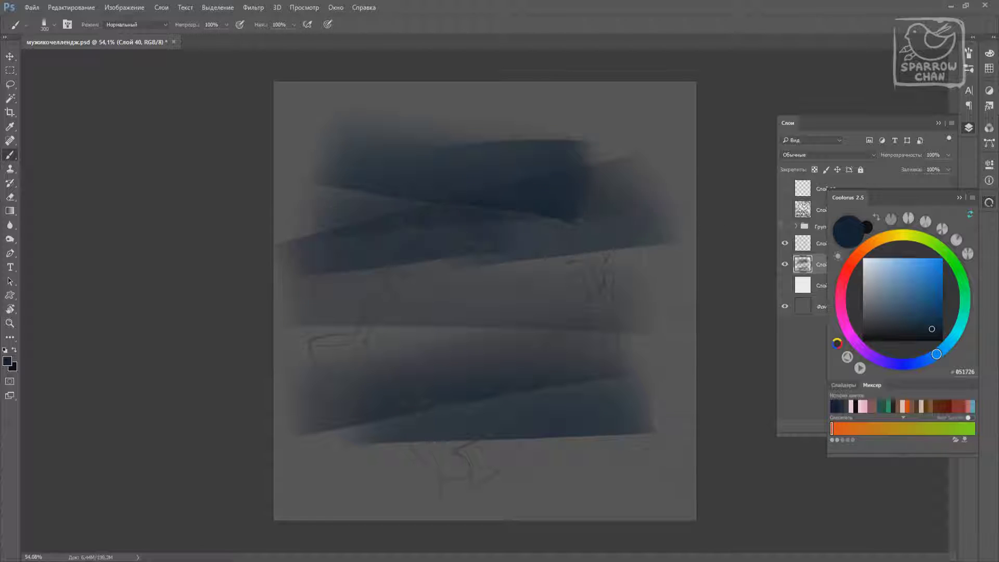
left_click_drag(572, 270, 468, 335)
key("ctrl+z")
left_click(841, 406)
left_click_drag(619, 276, 489, 312)
Rough up the band edges with a large eraser and add dark strokes near top and bottom
key("e")
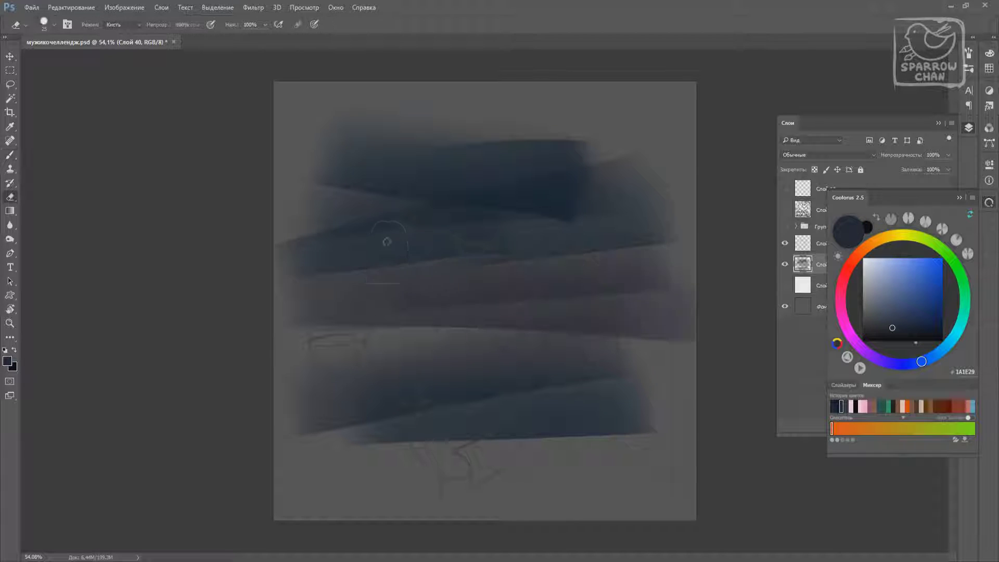
right_click(387, 242)
left_click_drag(291, 223, 323, 136)
mouse_move(651, 130)
left_mouse_down()
mouse_move(634, 307)
mouse_move(572, 396)
left_mouse_up()
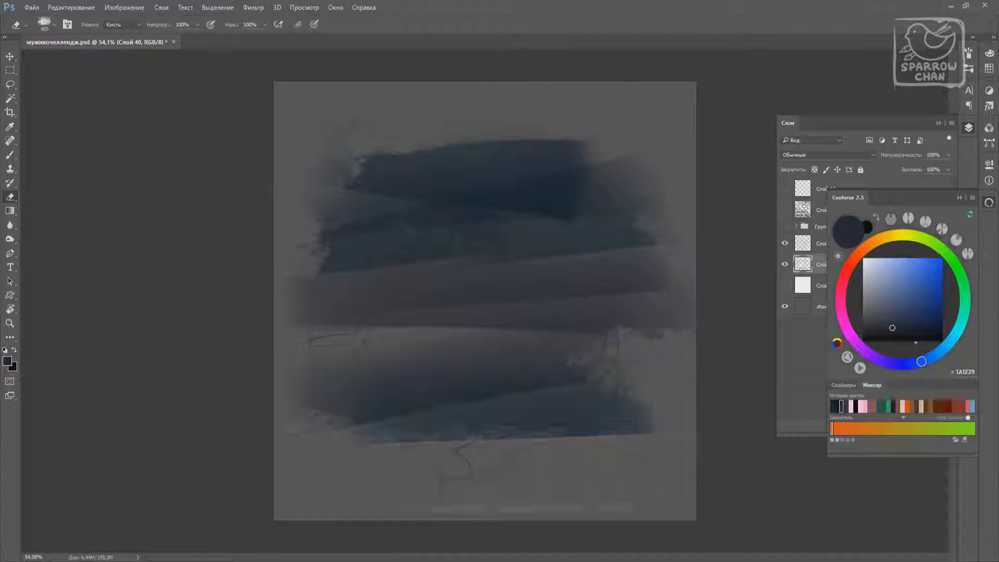
key("b")
left_click_drag(312, 468, 541, 453)
left_click_drag(437, 125, 583, 104)
Set the paint layer to Multiply, tint it blue, and add a new layer above the overlay
left_click(798, 195)
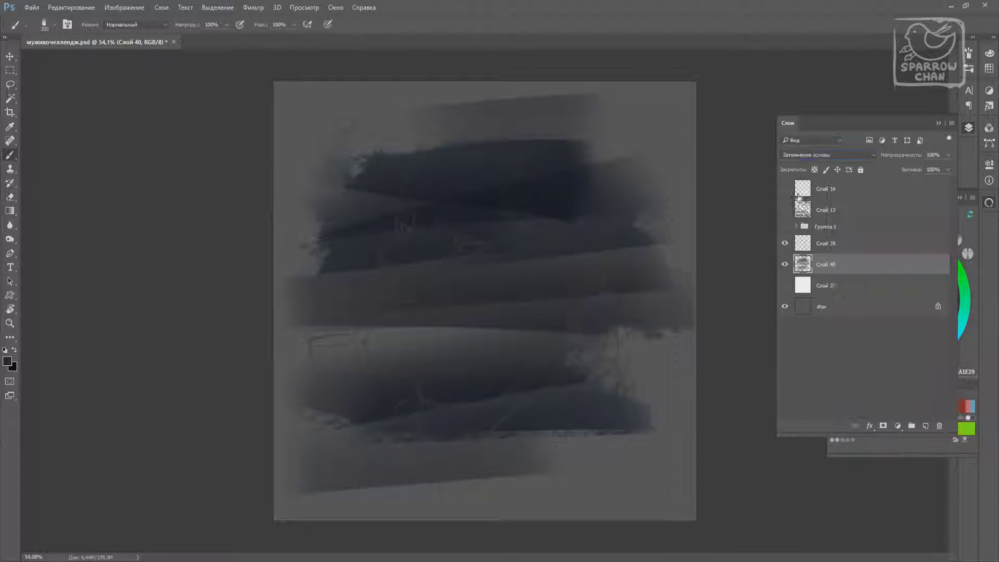
key("Up")
key("ctrl+u")
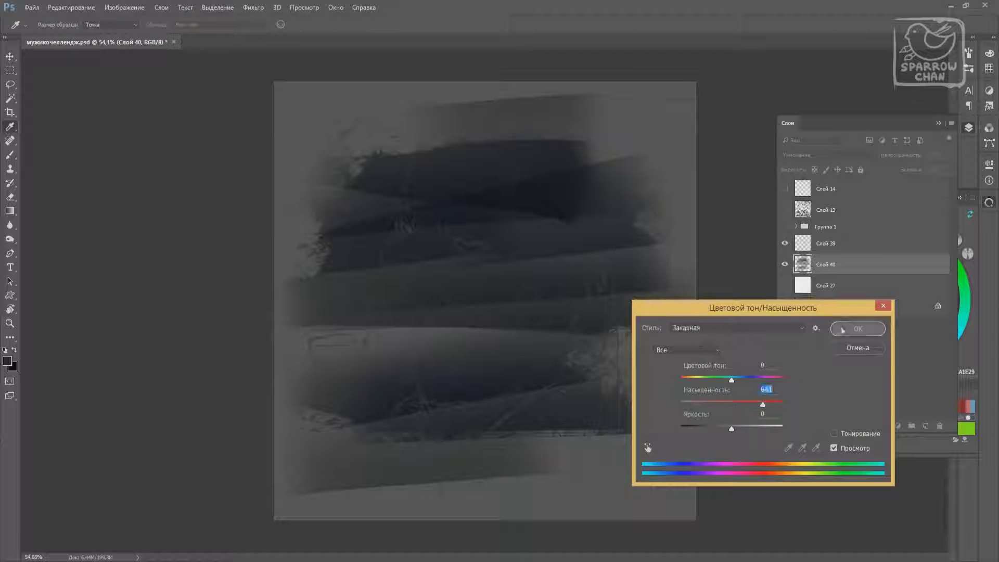
left_click(858, 328)
left_click(827, 244)
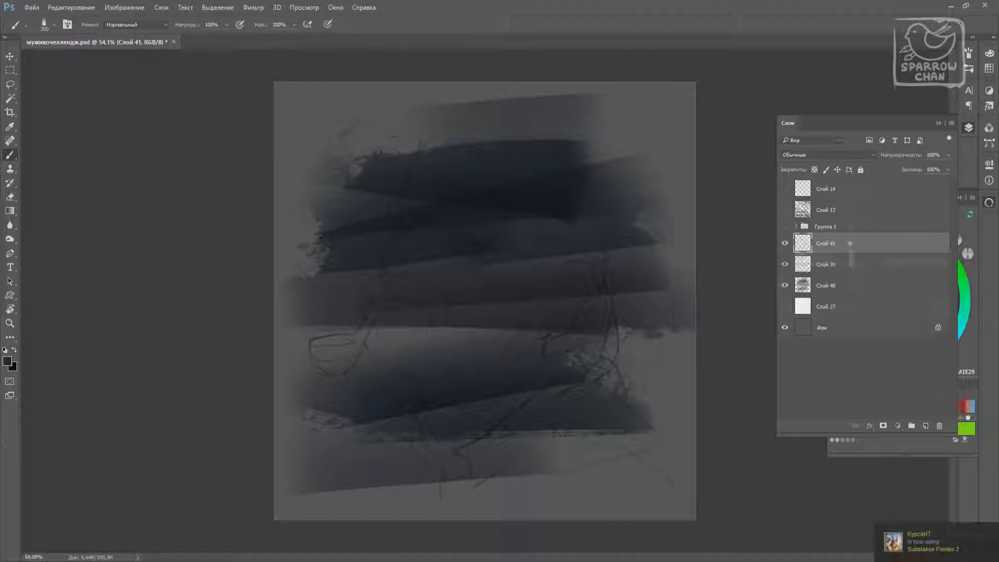
left_click(925, 425, "ctrl")
Block in the nose, pipe stem and front of the face in light teal-grey
right_click(437, 308)
key("Escape")
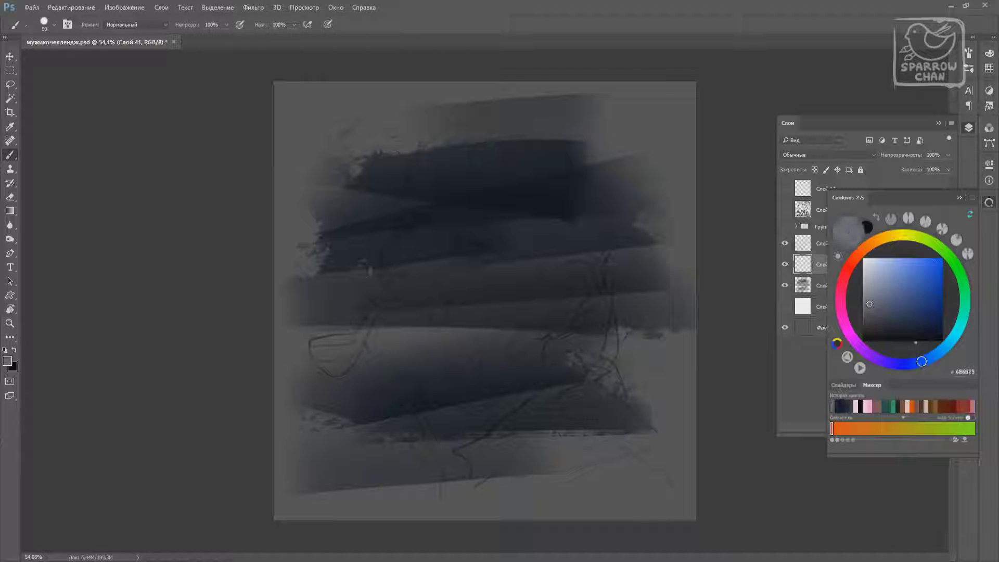
mouse_move(388, 304)
left_mouse_down()
mouse_move(393, 354)
mouse_move(408, 362)
left_mouse_up()
left_click(868, 295)
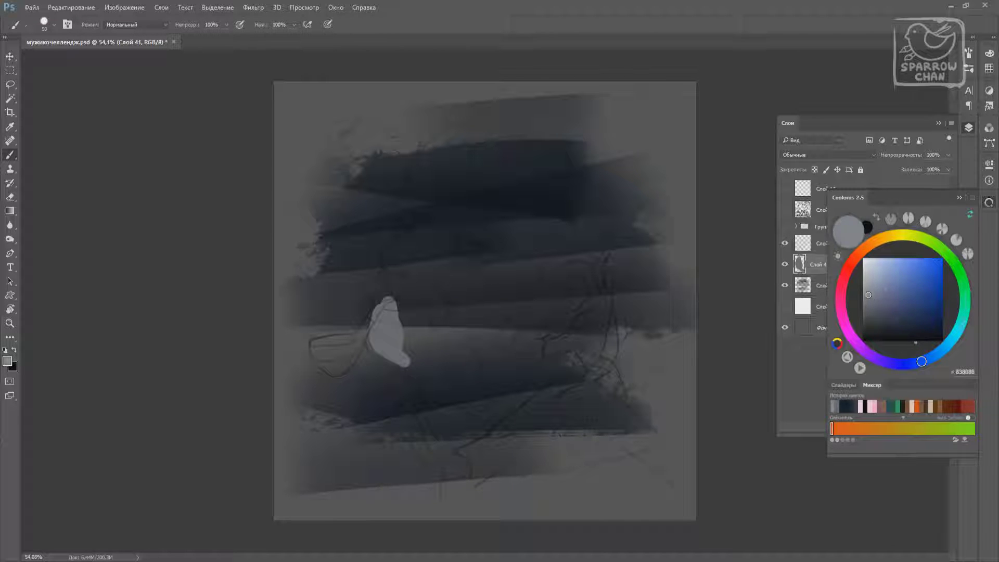
left_click_drag(921, 361, 963, 316)
mouse_move(387, 302)
left_mouse_down()
mouse_move(395, 353)
mouse_move(432, 411)
left_mouse_up()
left_click_drag(437, 364, 448, 468)
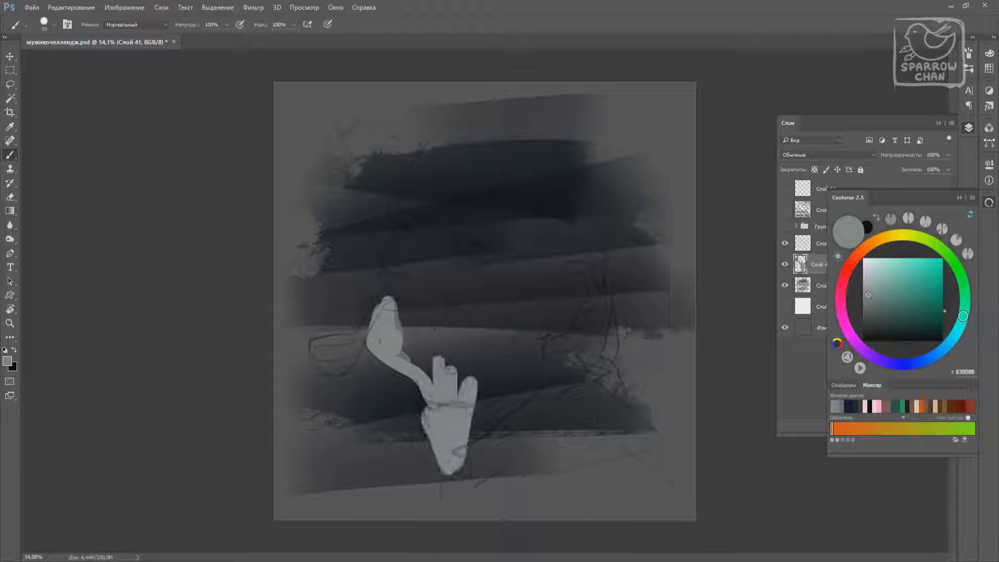
left_click_drag(372, 278, 457, 473)
Fill the chin, jaw, chest, shoulders and lower body with the light grey base
mouse_move(421, 395)
left_mouse_down()
mouse_move(380, 438)
mouse_move(432, 468)
mouse_move(520, 473)
left_mouse_up()
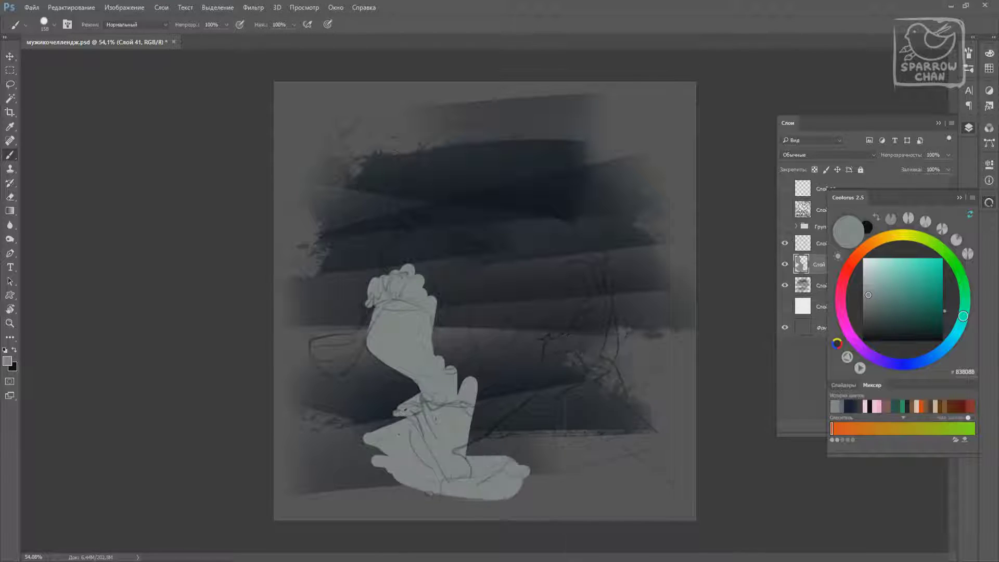
left_click_drag(473, 388, 494, 437)
left_click_drag(431, 312, 559, 433)
left_click_drag(599, 385, 666, 458)
left_click_drag(645, 422, 692, 463)
mouse_move(354, 432)
left_mouse_down()
mouse_move(364, 463)
mouse_move(594, 494)
left_mouse_up()
left_click_drag(551, 370, 555, 307)
Fill the back of the head, the pipe bowl and the brow shape
mouse_move(581, 375)
left_mouse_down()
mouse_move(565, 260)
mouse_move(598, 239)
mouse_move(609, 395)
left_mouse_up()
left_click_drag(611, 307, 614, 364)
left_click_drag(315, 343, 352, 364)
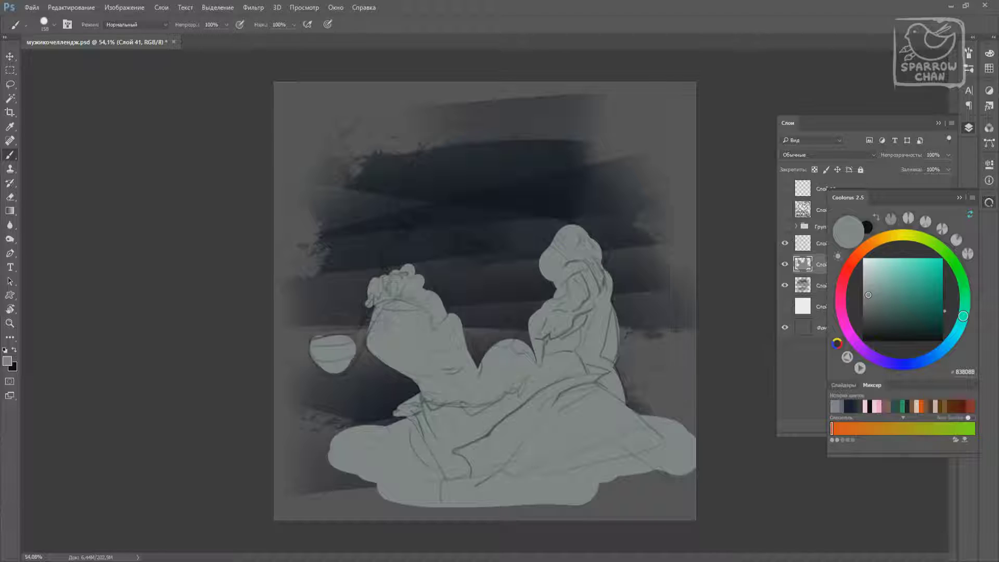
left_click_drag(372, 310, 334, 347)
left_click_drag(388, 276, 398, 216)
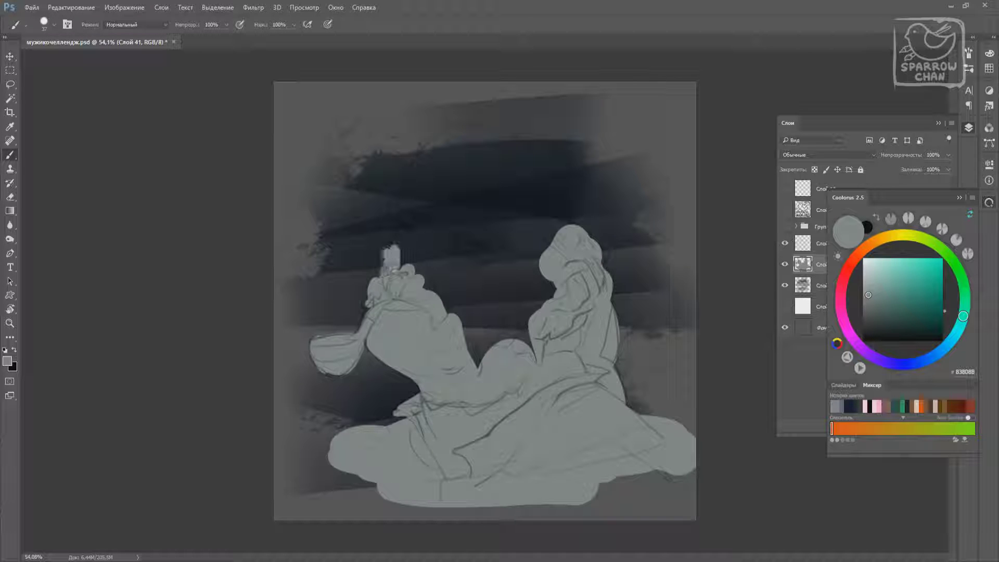
scroll(416, 234, "up", 3)
Trim the edge near the brow with a smaller eraser tip
key("e")
right_click(387, 253)
mouse_move(339, 258)
left_mouse_down()
mouse_move(372, 201)
mouse_move(378, 239)
left_mouse_up()
key("b")
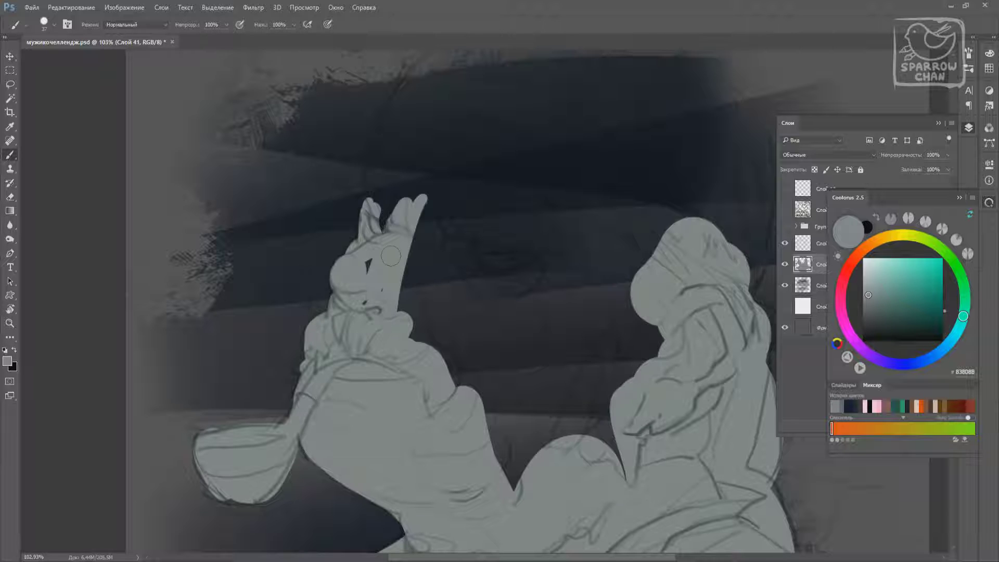
scroll(416, 234, "down", 3)
Enlarge the face and head shape, painting the skull dome and its top-right edge
left_click_drag(528, 328, 528, 552)
left_click_drag(573, 364, 598, 271)
left_click_drag(468, 312, 442, 234)
left_click_drag(573, 239, 457, 416)
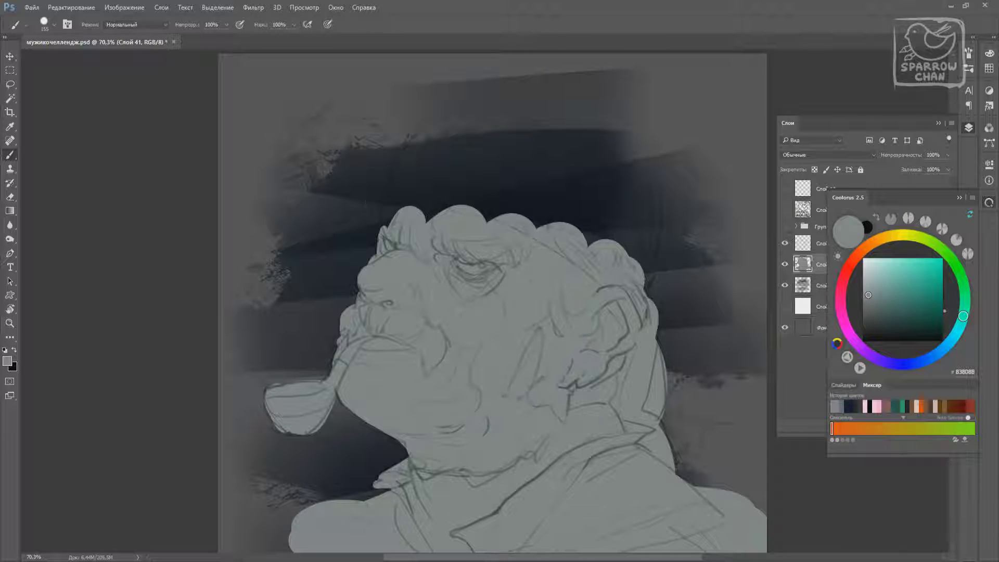
mouse_move(411, 195)
left_mouse_down()
mouse_move(377, 234)
mouse_move(645, 219)
left_mouse_up()
left_click_drag(523, 214, 552, 219)
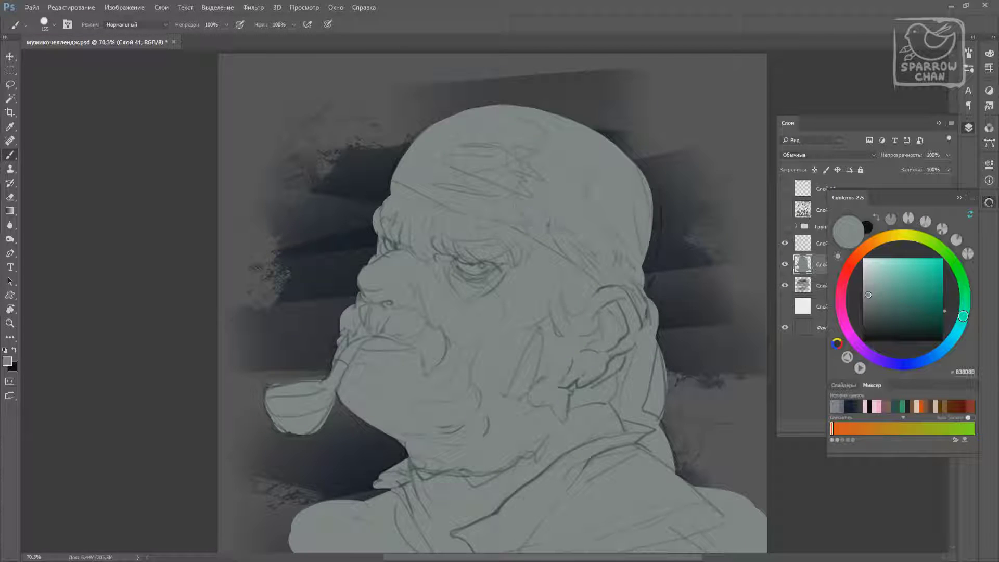
left_click_drag(650, 281, 546, 109)
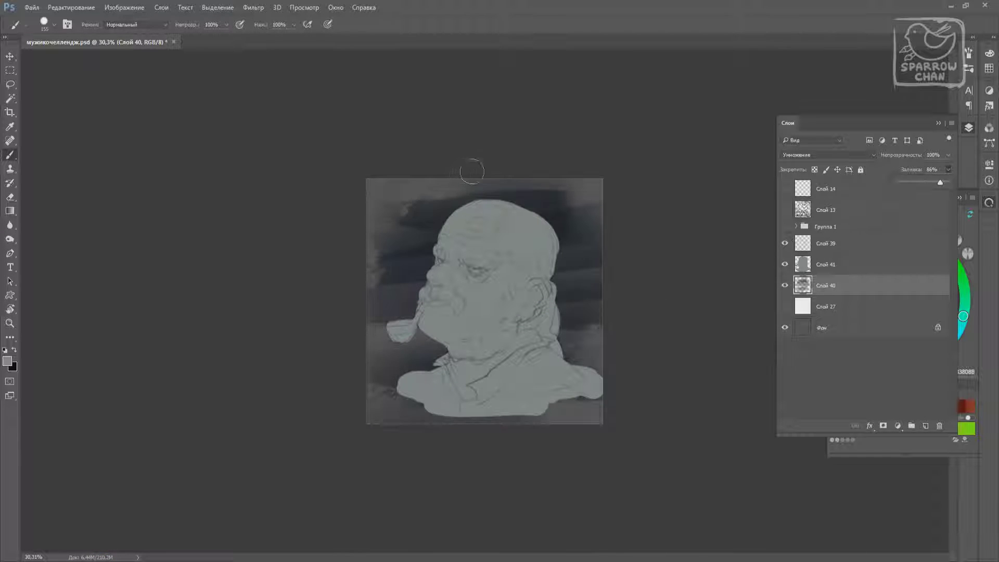
Raise the silhouette layer's saturation to +44 with Hue/Saturation
left_click(854, 265)
key("ctrl+u")
left_click_drag(738, 404, 755, 405)
key("Return")
key("b")
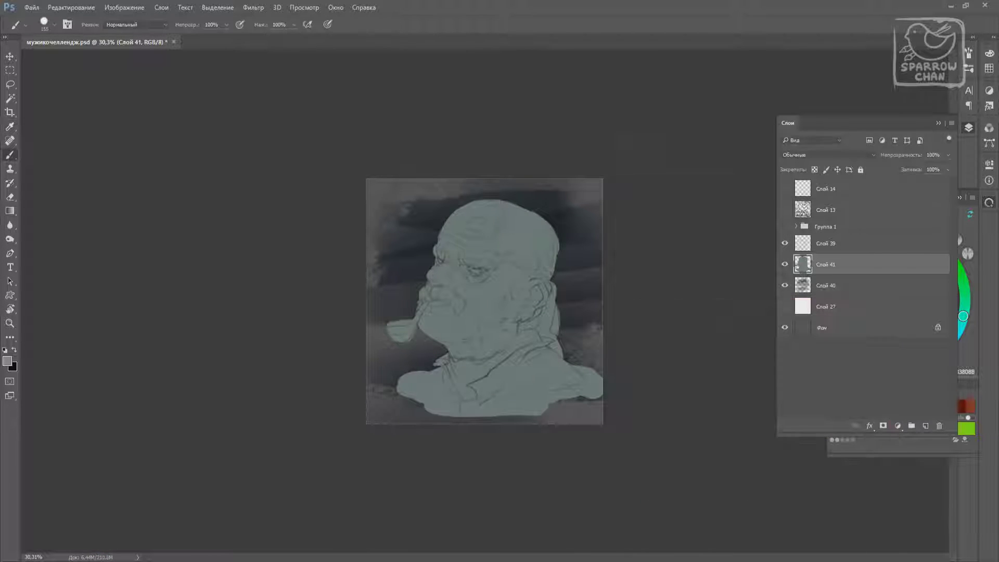
Add an empty layer above the silhouette and choose a small soft brush in dark teal
left_click(336, 7)
left_click(520, 244)
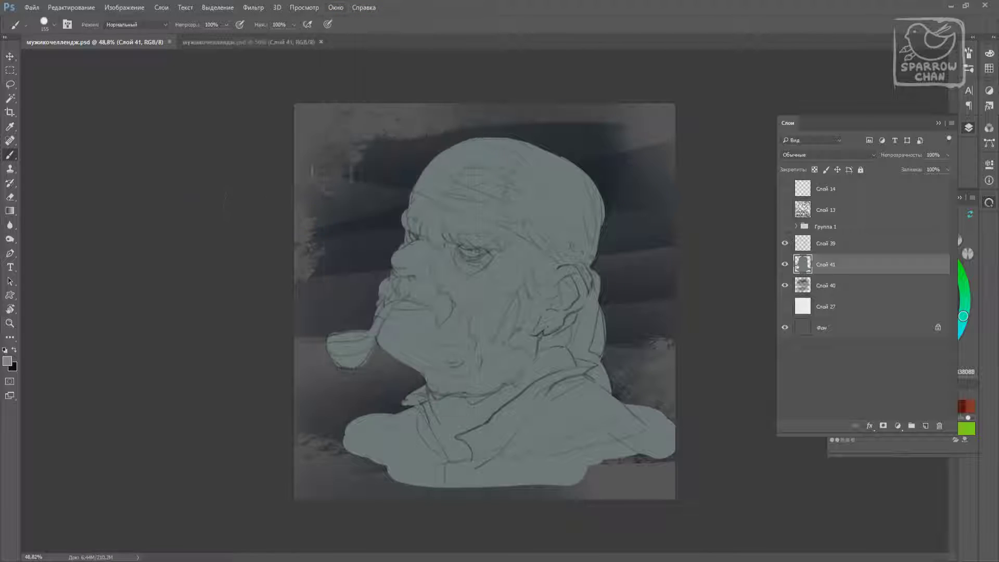
left_click(325, 41)
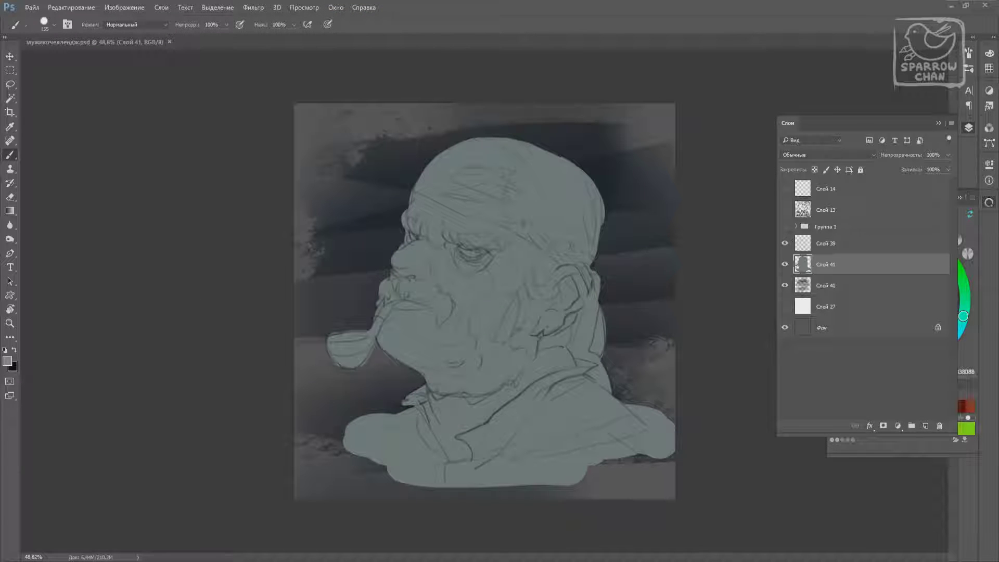
key("ctrl+shift+alt+n")
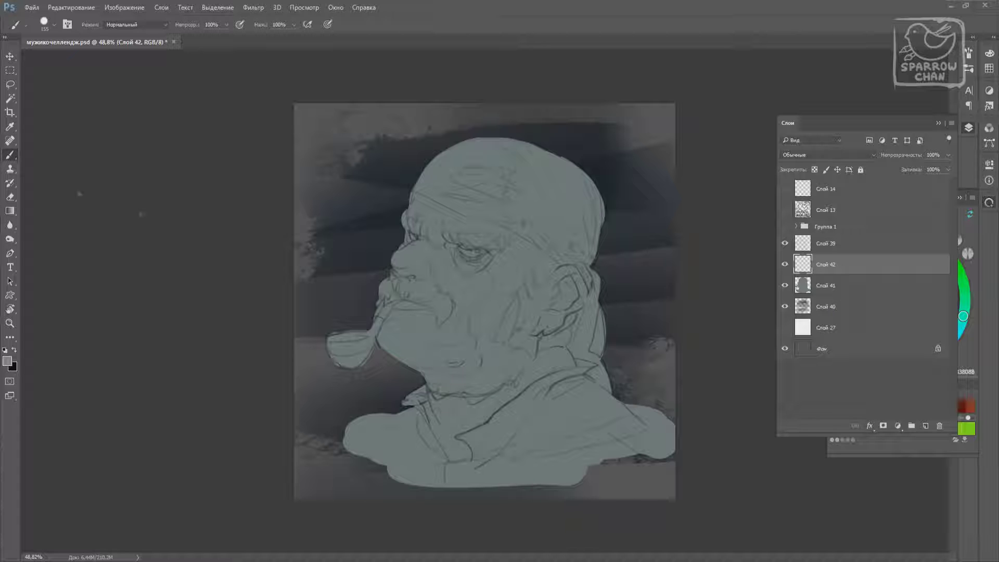
right_click(492, 331)
left_click(593, 346)
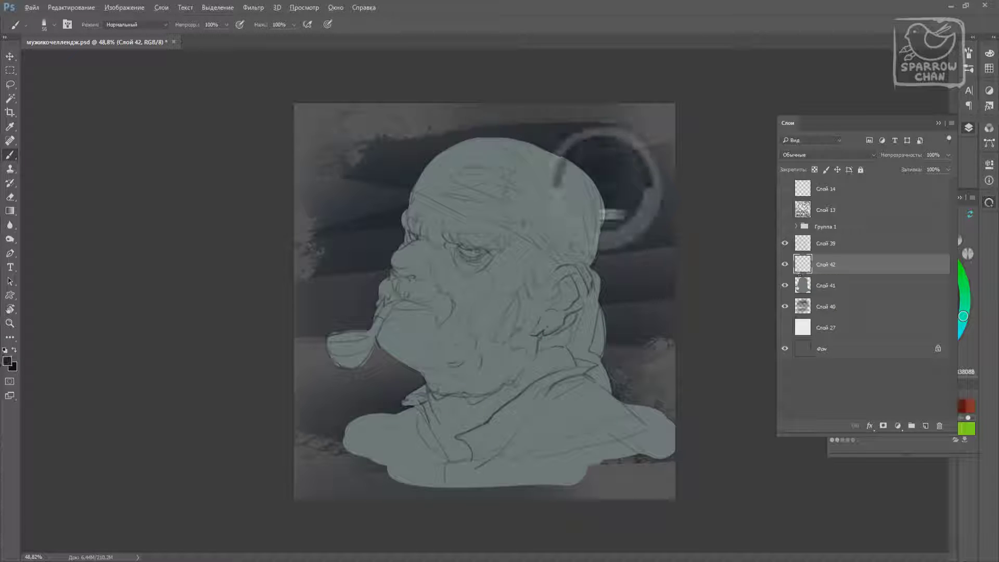
left_click(947, 345)
left_click(920, 326)
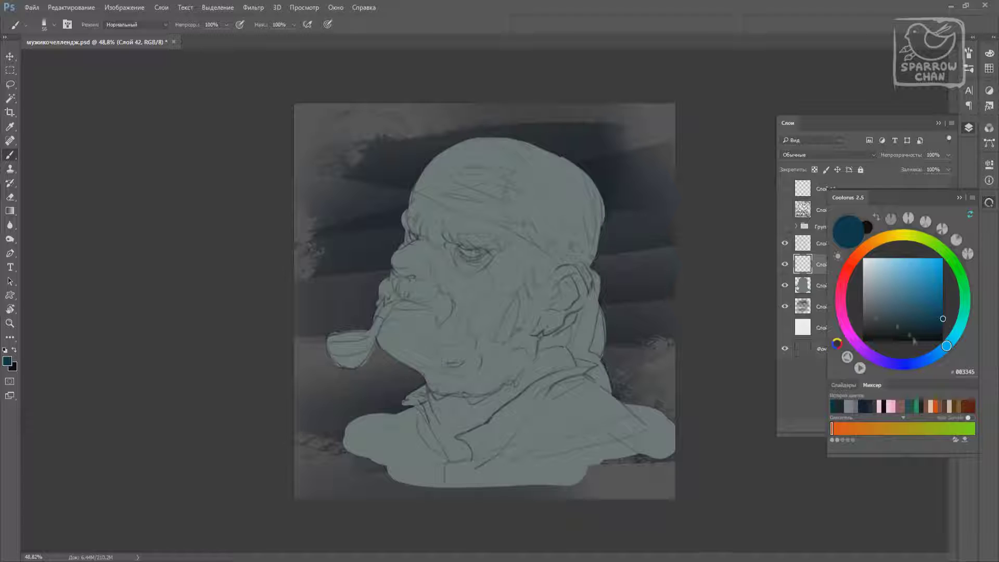
Shade under the chin and dab dark teal shadow on the cheek with a smaller brush
right_click(532, 334)
left_click_drag(627, 360, 618, 360)
key("Return")
left_click_drag(435, 359, 392, 342)
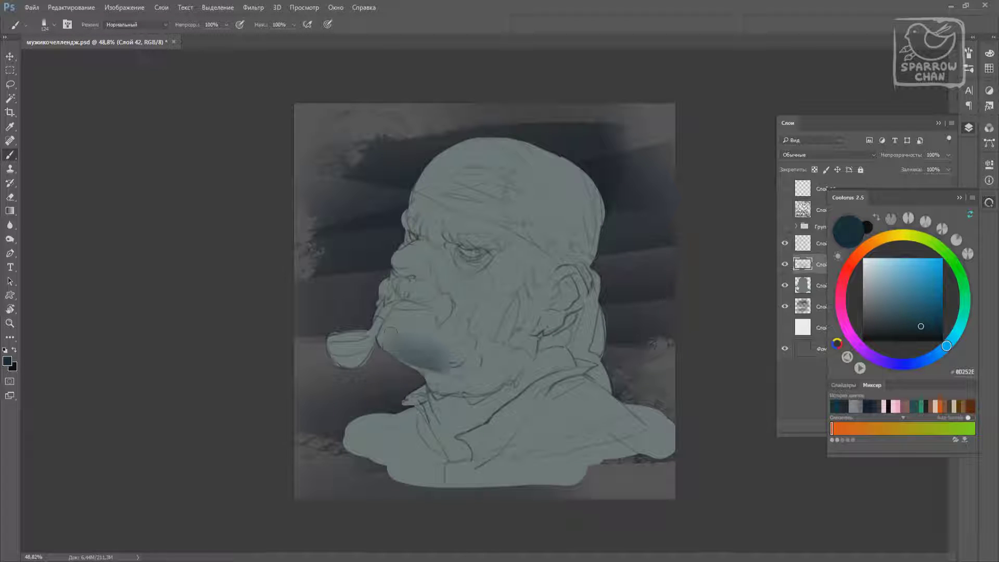
left_click(471, 287)
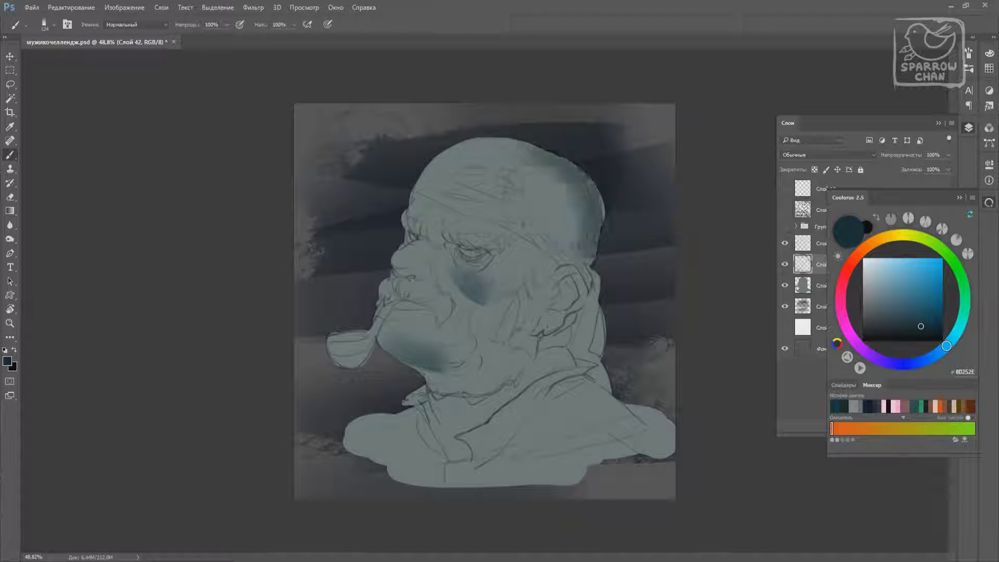
Lay soft shading over the top and right of the head, then along ear and neck
right_click(541, 245)
left_click_drag(572, 260, 614, 260)
key("Return")
mouse_move(541, 187)
left_mouse_down()
mouse_move(578, 203)
mouse_move(562, 229)
mouse_move(578, 274)
left_mouse_up()
right_click(569, 279)
key("Return")
left_click_drag(577, 324, 573, 364)
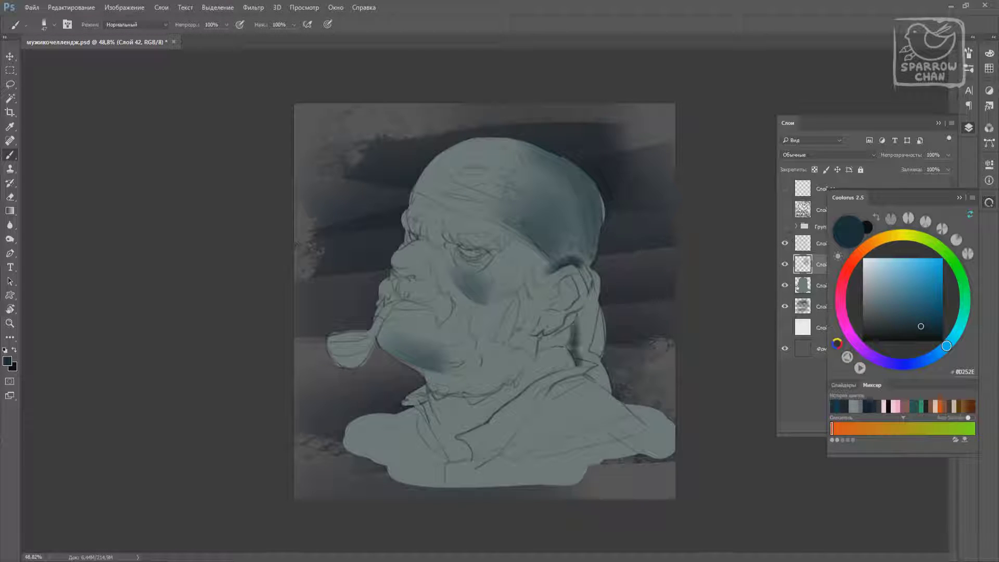
left_click_drag(583, 296, 601, 382)
Shade under the chin, the neck, the collar and the right shoulder with a medium brush
right_click(491, 331)
key("Return")
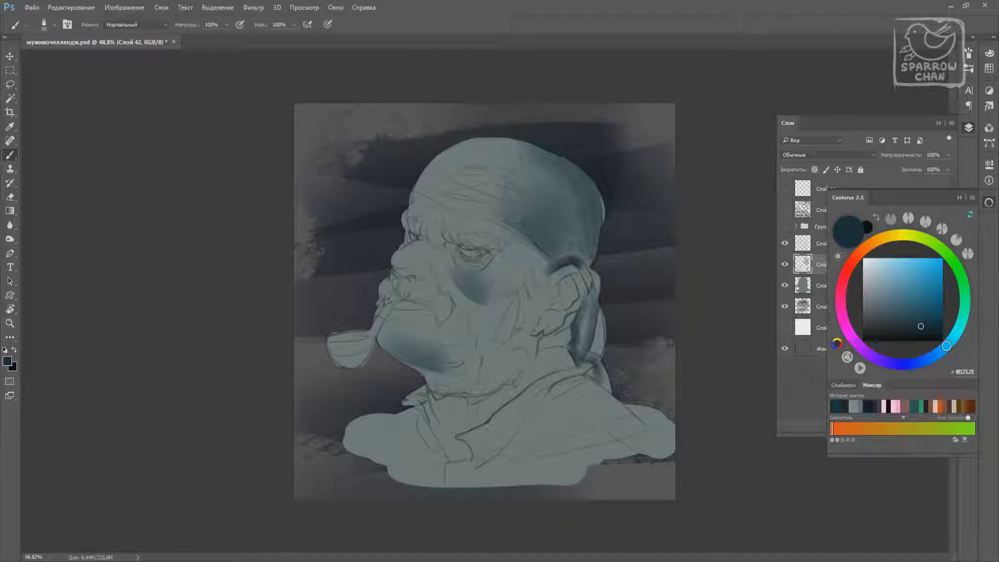
left_click_drag(429, 375, 478, 408)
mouse_move(458, 367)
left_mouse_down()
mouse_move(481, 396)
mouse_move(463, 429)
mouse_move(509, 350)
left_mouse_up()
left_click_drag(570, 325, 551, 377)
mouse_move(559, 343)
left_mouse_down()
mouse_move(516, 372)
mouse_move(510, 364)
left_mouse_up()
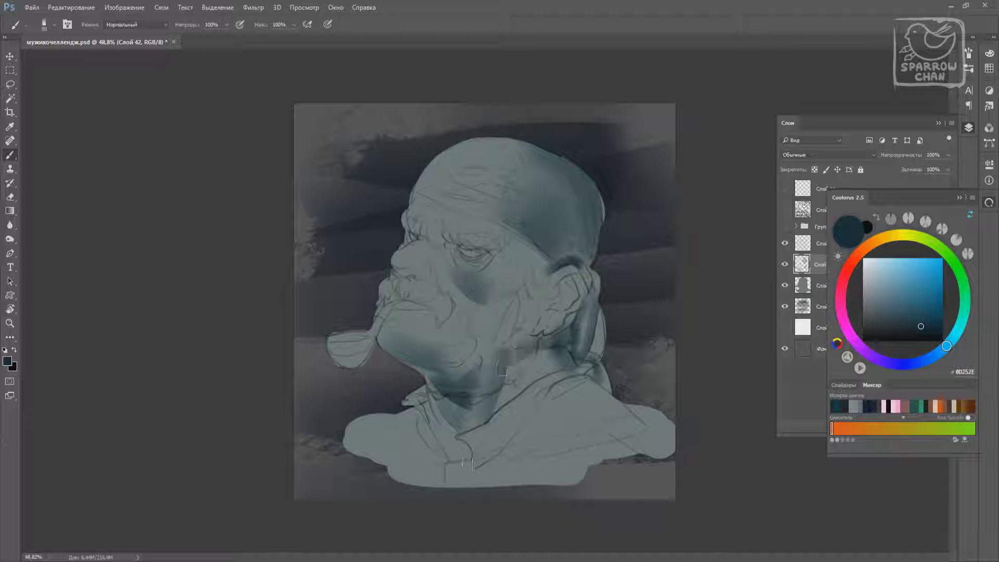
left_click_drag(580, 369, 470, 468)
left_click_drag(590, 395, 639, 431)
left_click_drag(562, 380, 609, 403)
left_click_drag(608, 396, 674, 426)
With a very dark colour at size 50, darken the pipe bowl, mustache and eye socket
right_click(545, 303)
key("Return")
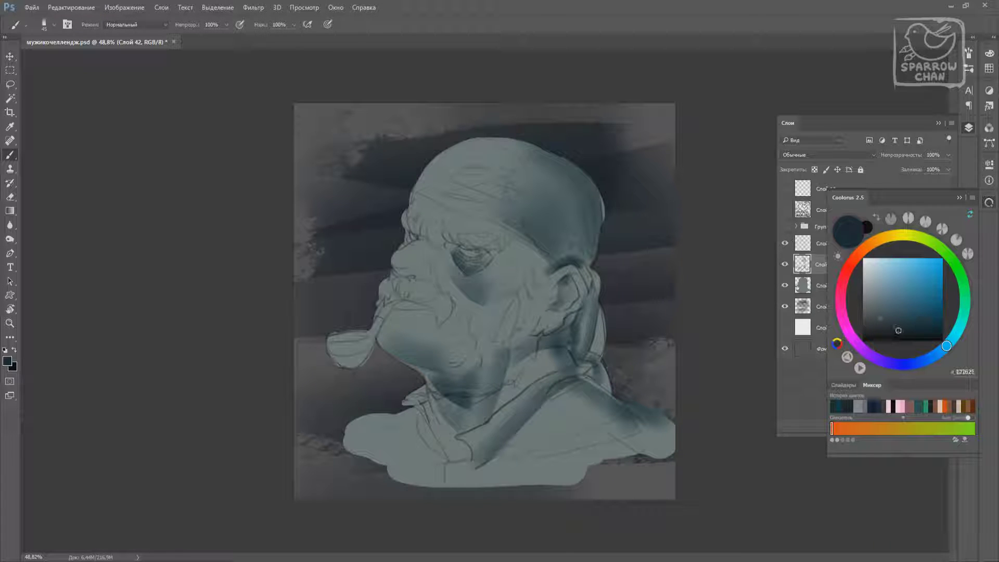
left_click(469, 268, "alt")
key("bracketleft")
key("bracketleft")
key("bracketright")
key("bracketright")
key("bracketright")
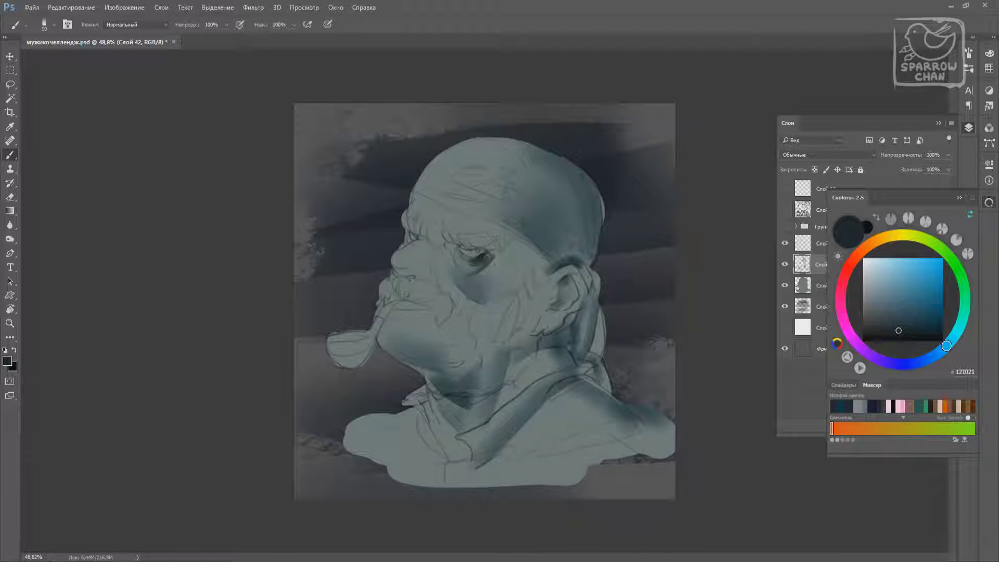
left_click_drag(328, 345, 328, 340)
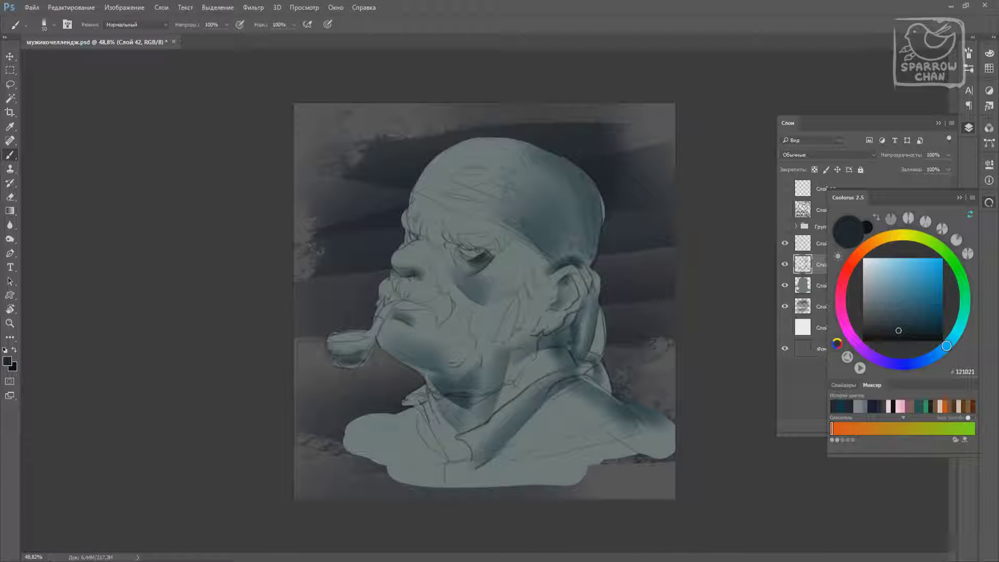
left_click_drag(391, 291, 466, 336)
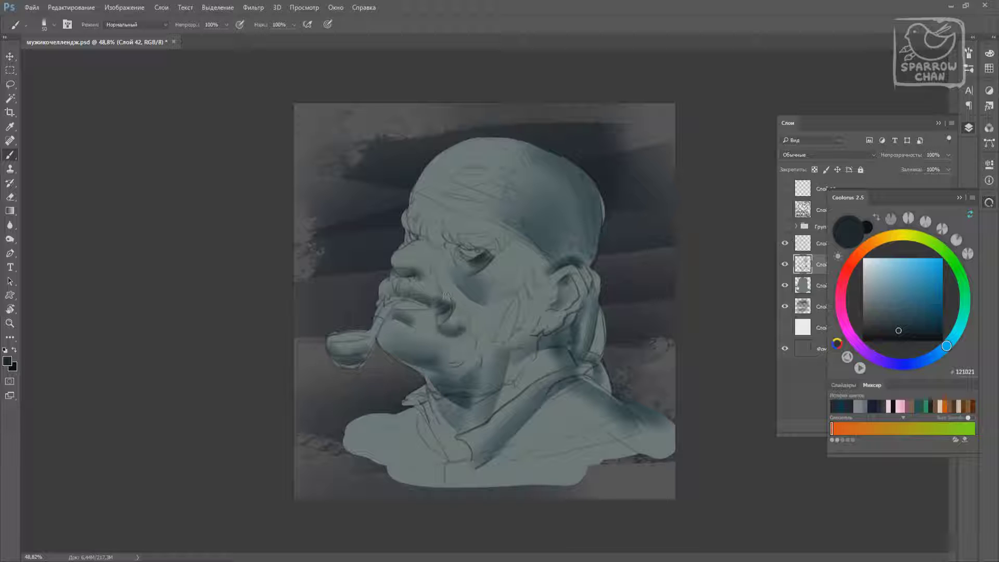
mouse_move(453, 259)
left_mouse_down()
mouse_move(424, 274)
mouse_move(443, 289)
left_mouse_up()
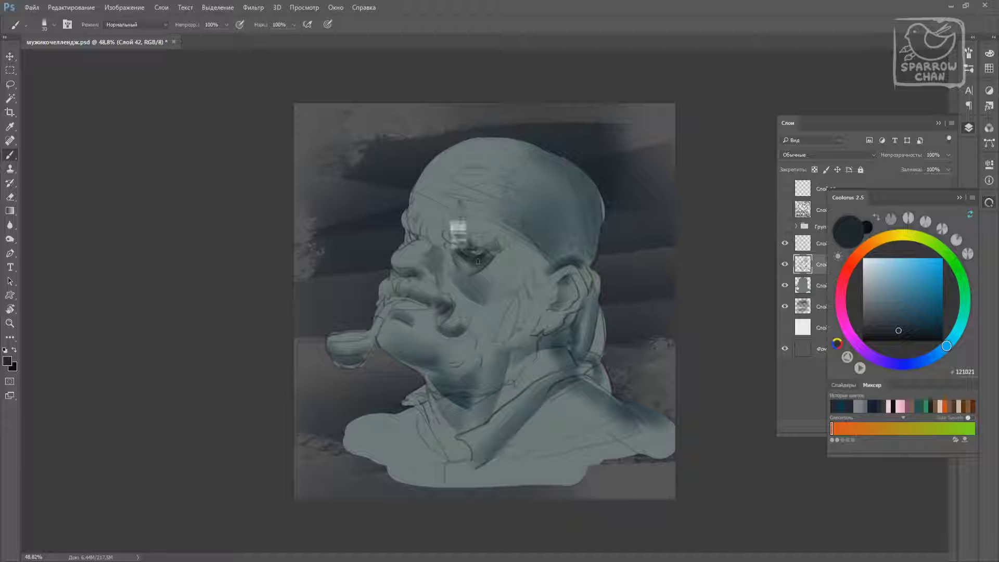
left_click_drag(455, 247, 477, 260)
Shade the lower ear, cheek, back of neck, shoulder and collar with a broad brush
left_click_drag(575, 316, 569, 327)
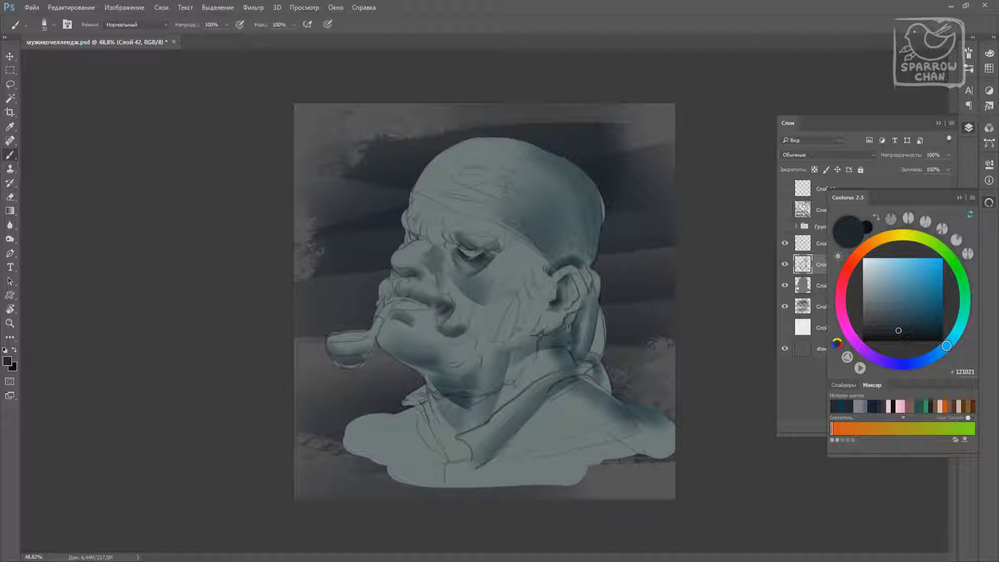
right_click(569, 329)
left_click_drag(541, 266, 507, 307)
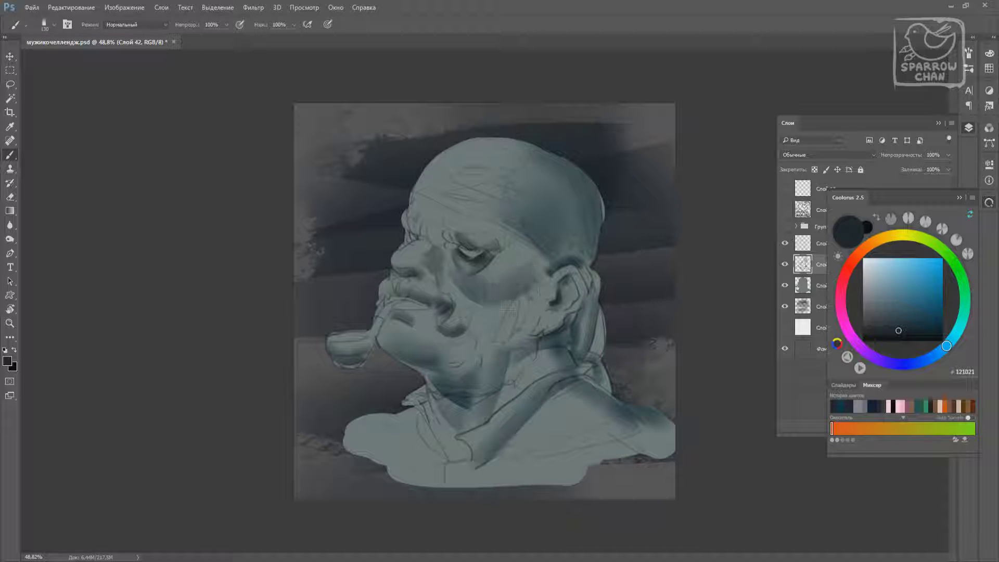
left_click_drag(542, 277, 577, 364)
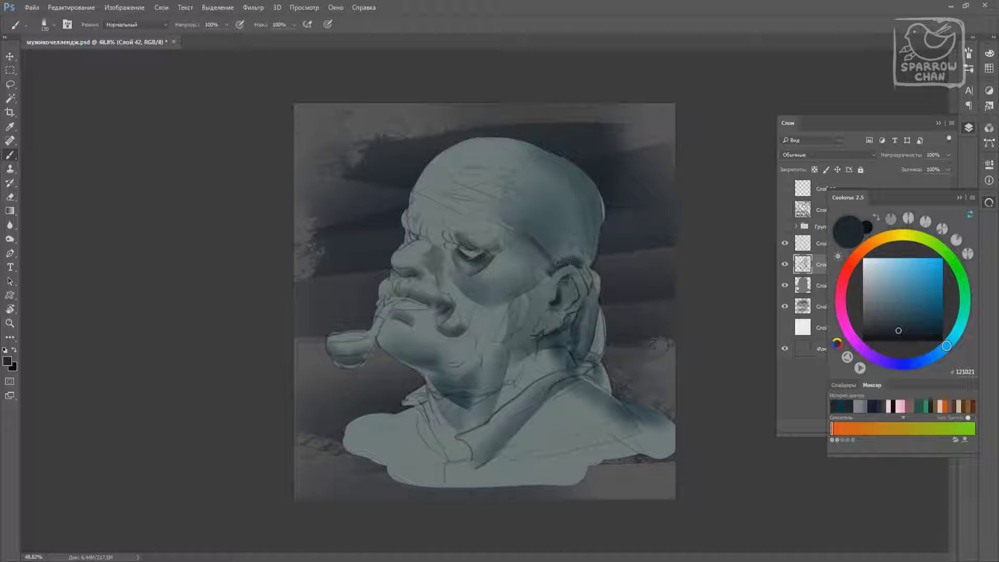
left_click_drag(521, 385, 625, 457)
left_click_drag(578, 421, 660, 463)
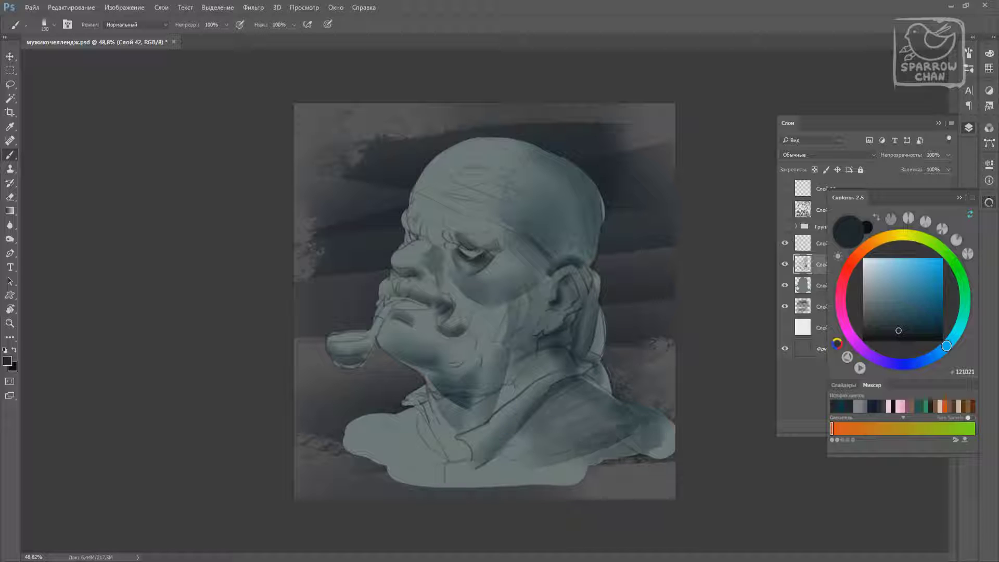
mouse_move(499, 322)
left_mouse_down()
mouse_move(427, 370)
mouse_move(500, 386)
left_mouse_up()
left_click_drag(524, 294, 520, 390)
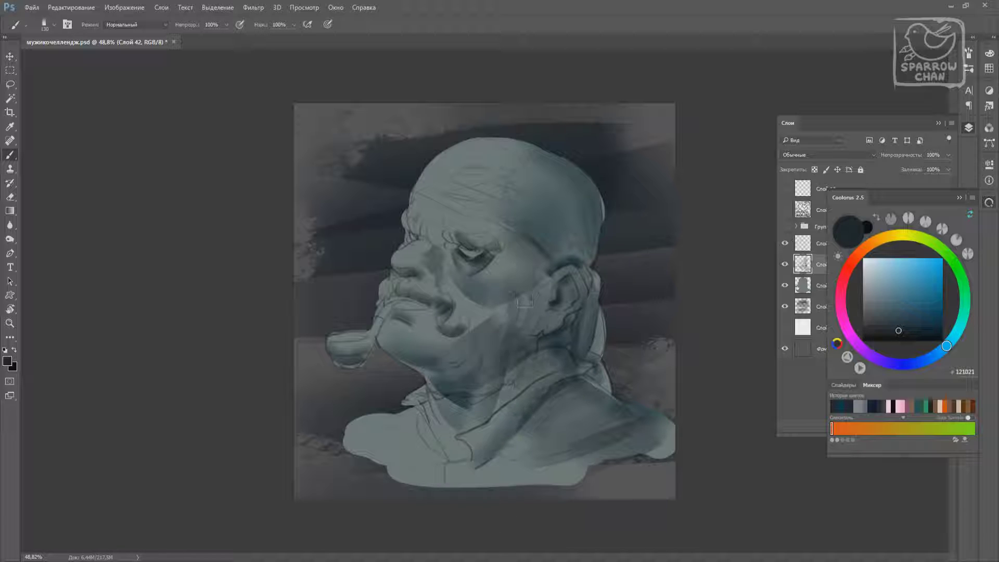
left_click_drag(599, 312, 583, 359)
Sample the forehead's grey-teal skin tone and resize the brush to 26, then 149
right_click(471, 284)
left_click(415, 275)
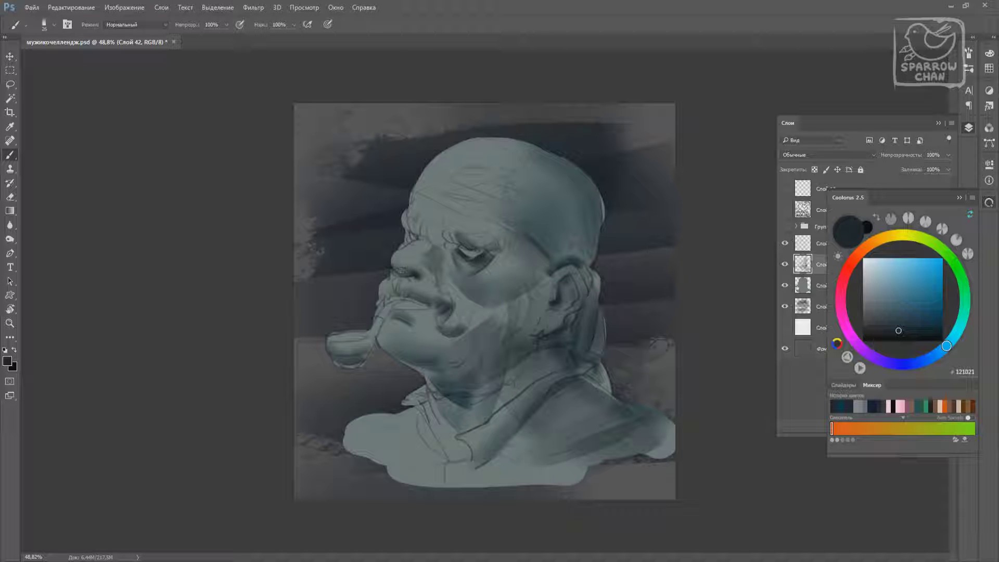
left_click(414, 187, "alt")
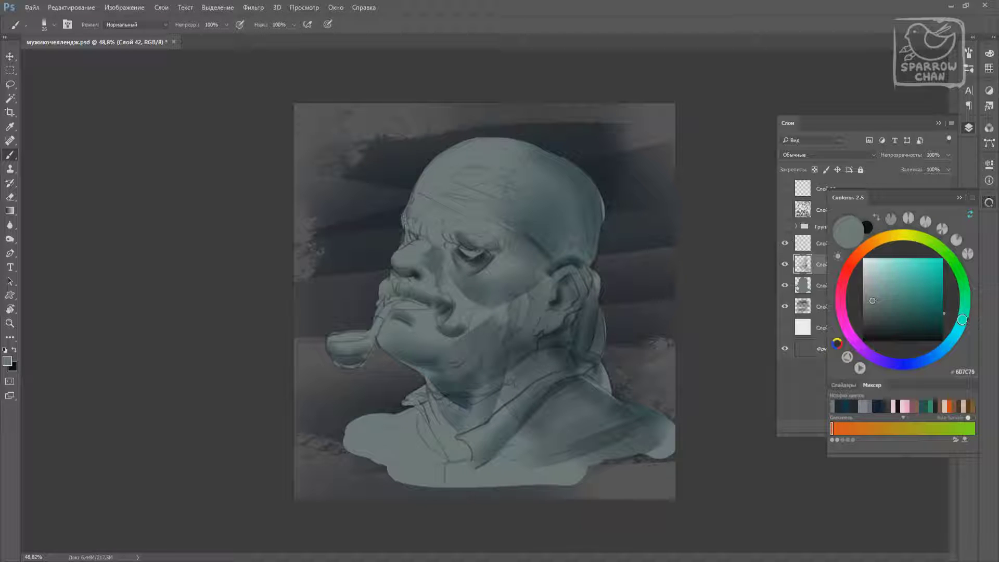
right_click(487, 344)
double_click(520, 432)
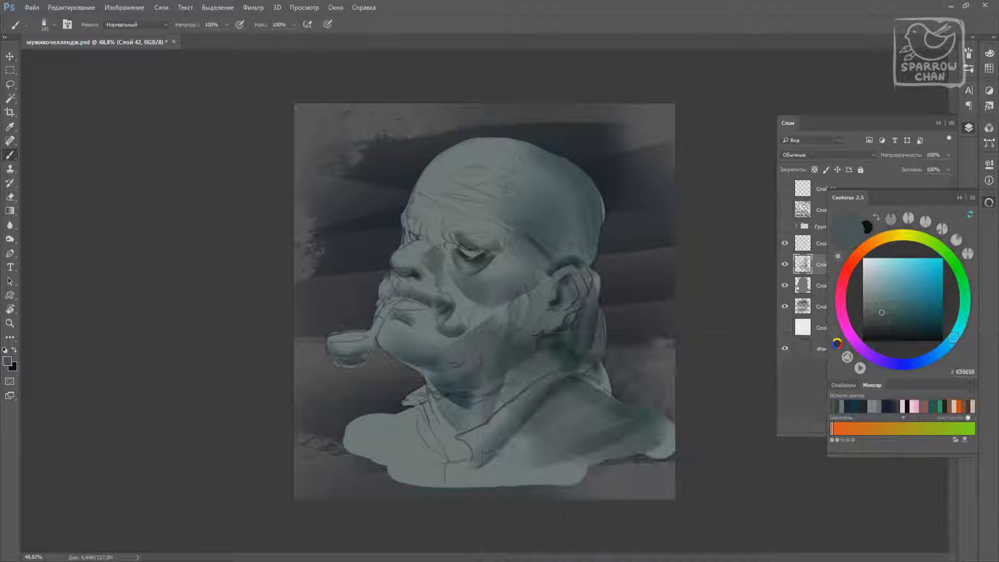
left_click(457, 325, "alt")
Pick grey-teal tones at brush size 72 and paint light strokes on the cheek and mouth
right_click(476, 278)
double_click(521, 364)
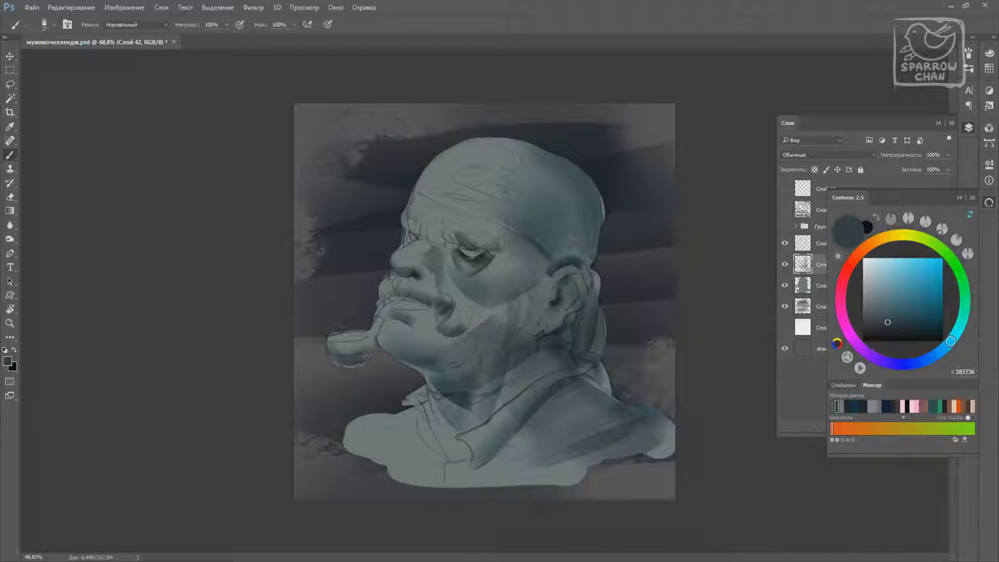
right_click(464, 285)
double_click(520, 364)
left_click(505, 268, "alt")
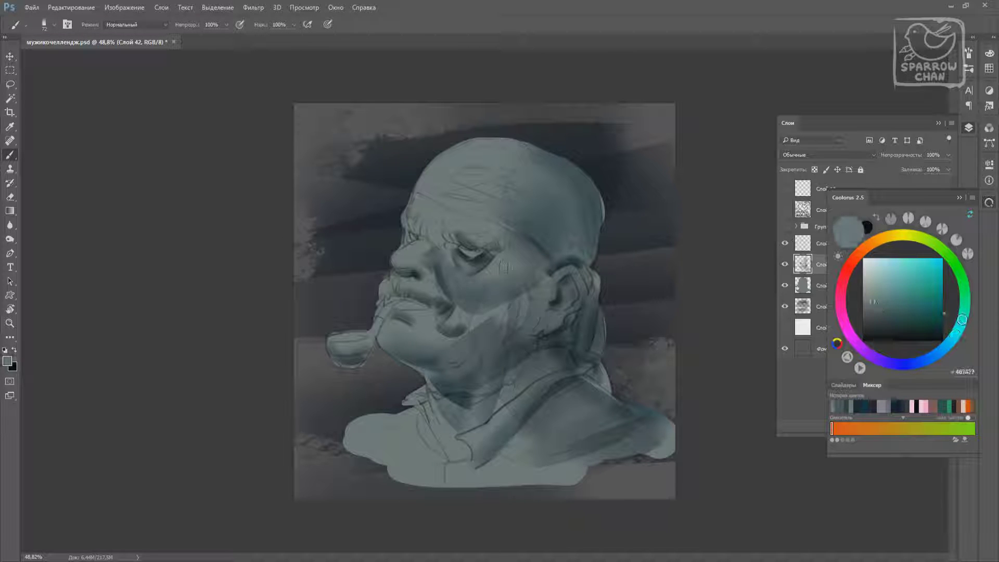
left_click(506, 317, "alt")
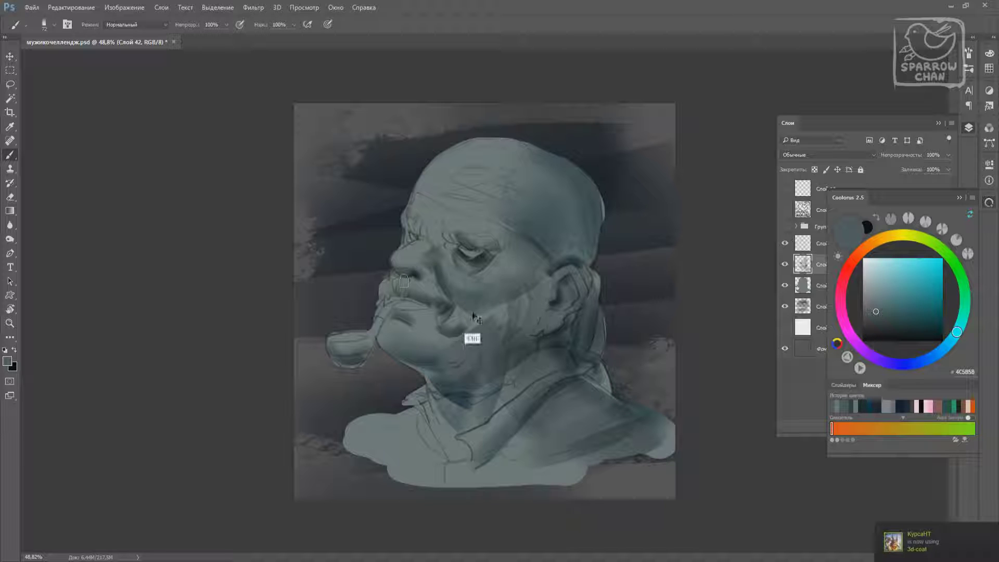
mouse_move(473, 315)
left_mouse_down()
mouse_move(437, 268)
mouse_move(398, 299)
left_mouse_up()
In dark blue-grey, darken under the jaw, nose and pipe stem, and paint a thick eyebrow
left_click(414, 235, "alt")
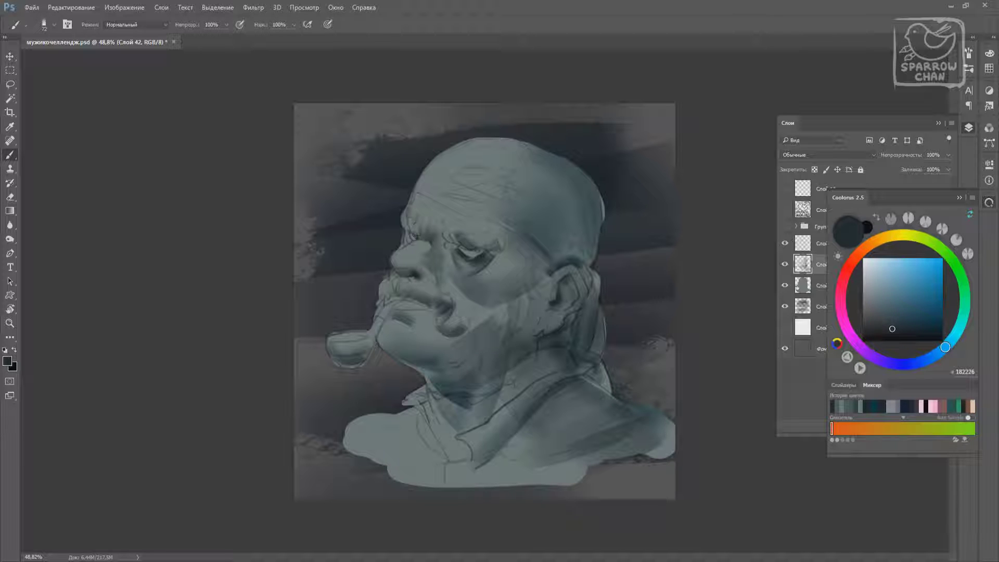
left_click(462, 428, "alt")
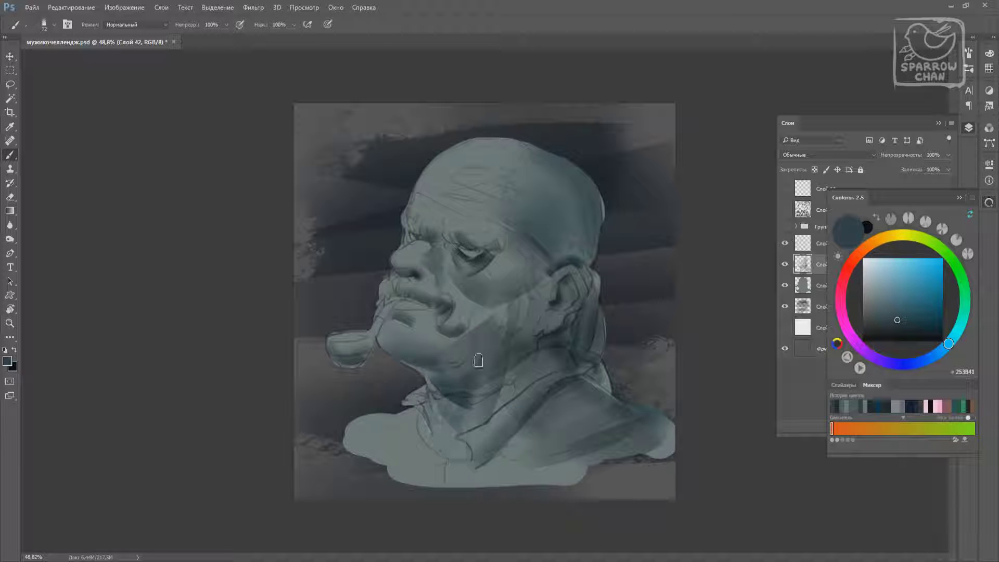
right_click(469, 334)
key("Escape")
left_click(837, 407)
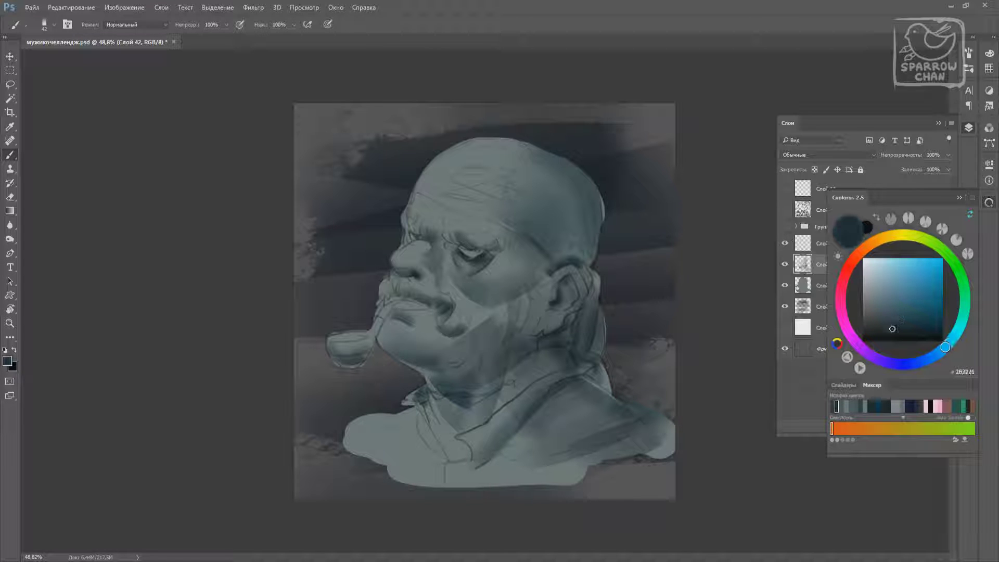
mouse_move(450, 365)
left_mouse_down()
mouse_move(413, 356)
mouse_move(416, 344)
left_mouse_up()
left_click_drag(403, 351, 424, 365)
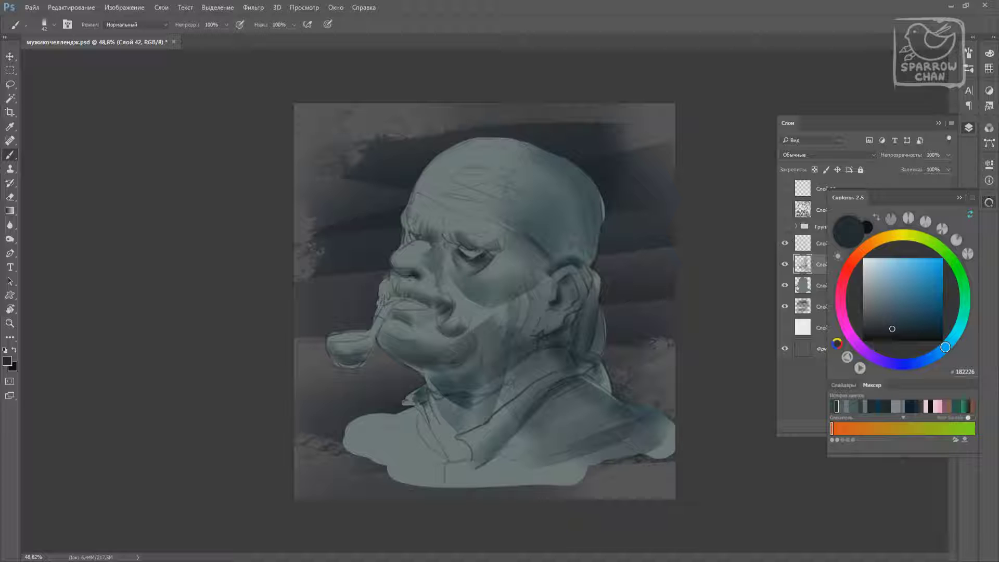
mouse_move(398, 299)
left_mouse_down()
mouse_move(371, 345)
mouse_move(430, 298)
left_mouse_up()
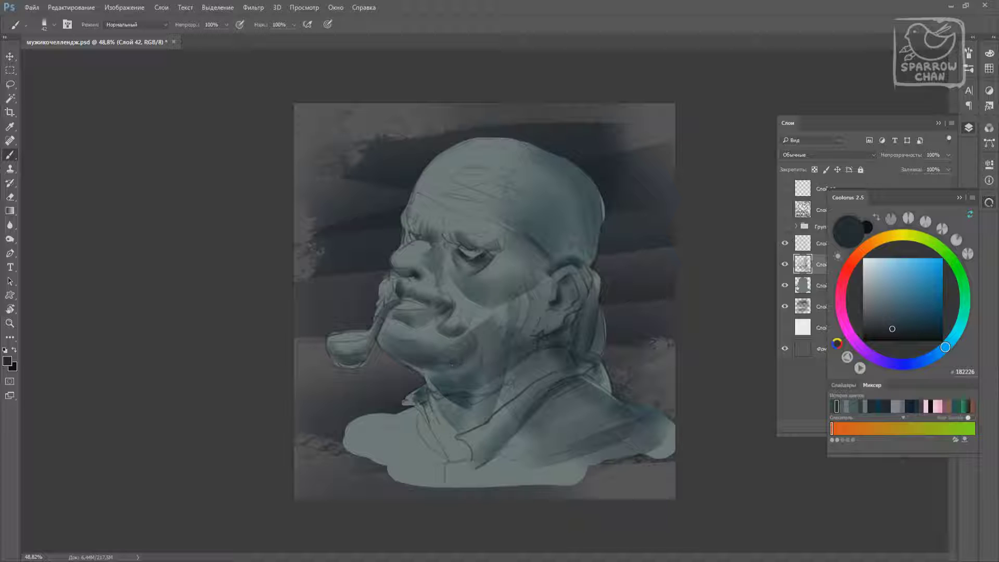
mouse_move(490, 250)
left_mouse_down()
mouse_move(440, 246)
mouse_move(453, 250)
left_mouse_up()
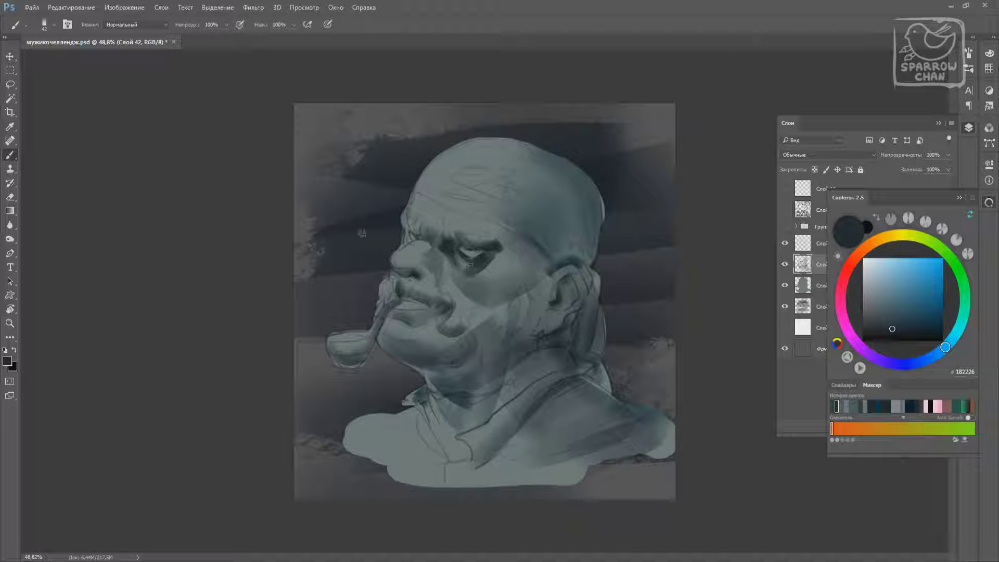
right_click(595, 254)
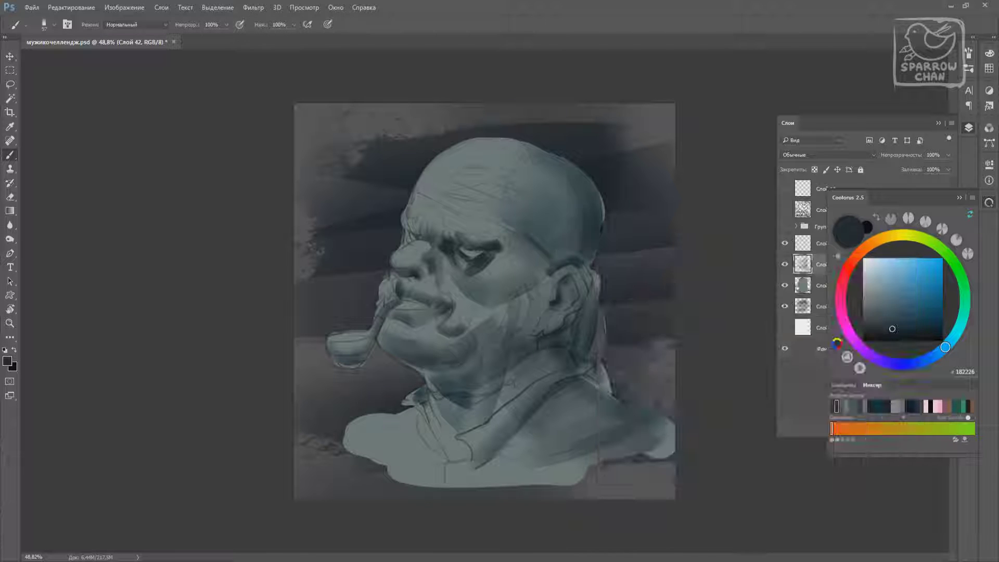
Shade the bandana's right side, then paint dark strokes down the neck, collar and lower right shoulder with a 58 px brush
right_click(567, 195)
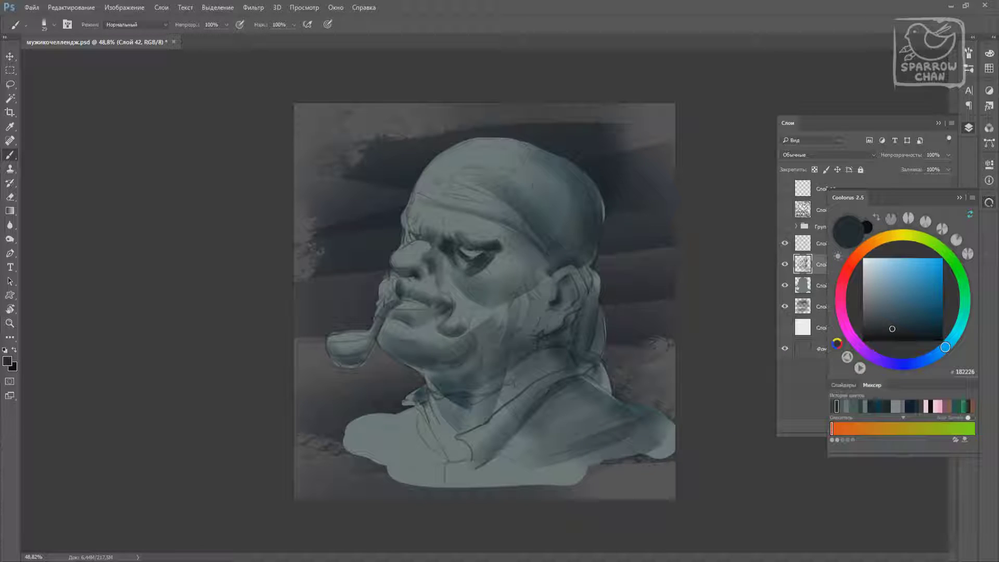
mouse_move(568, 183)
left_mouse_down()
mouse_move(591, 263)
mouse_move(593, 352)
mouse_move(487, 461)
left_mouse_up()
right_click(581, 366)
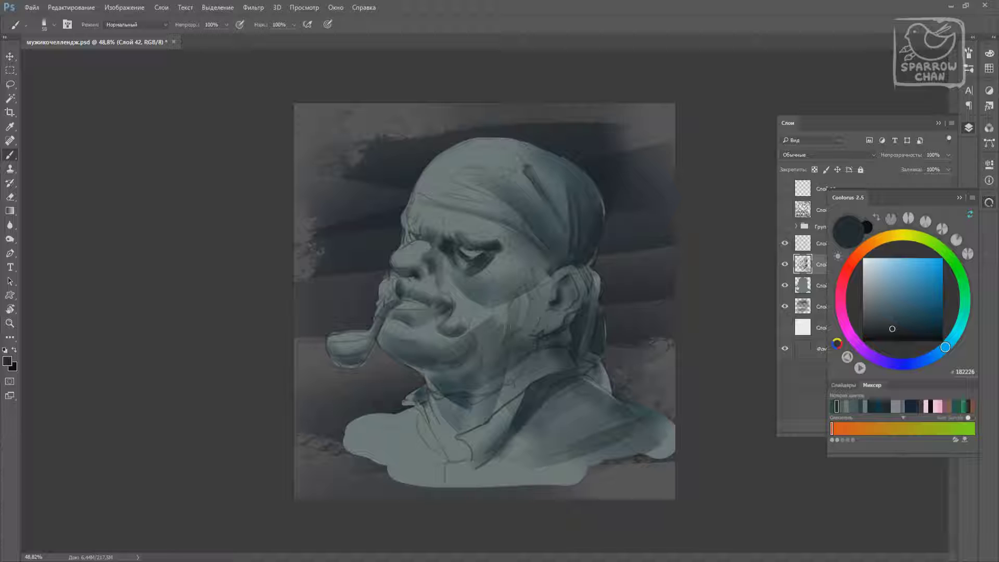
left_click_drag(431, 397, 433, 434)
left_click_drag(511, 412, 468, 464)
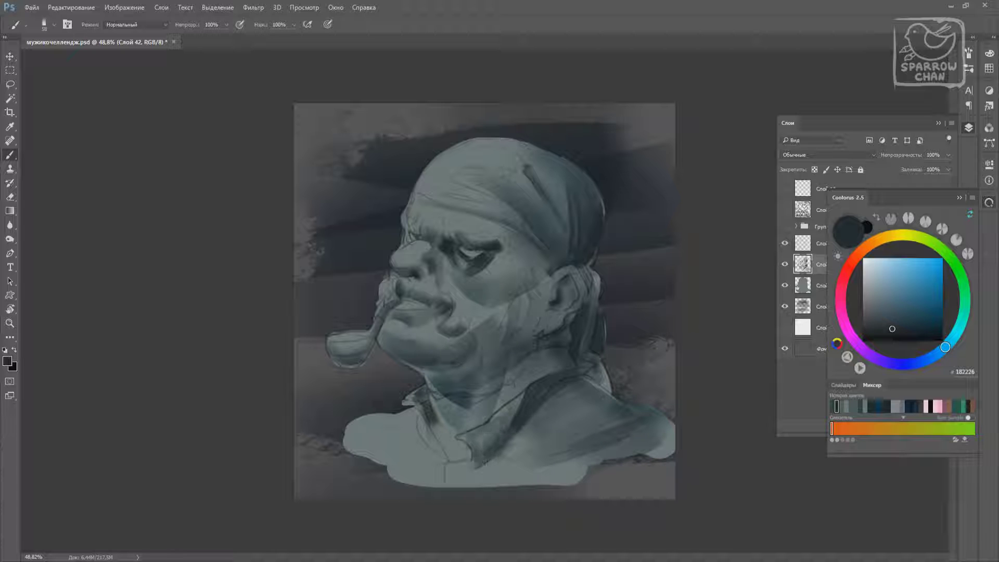
left_click_drag(522, 391, 445, 486)
left_click_drag(584, 391, 556, 383)
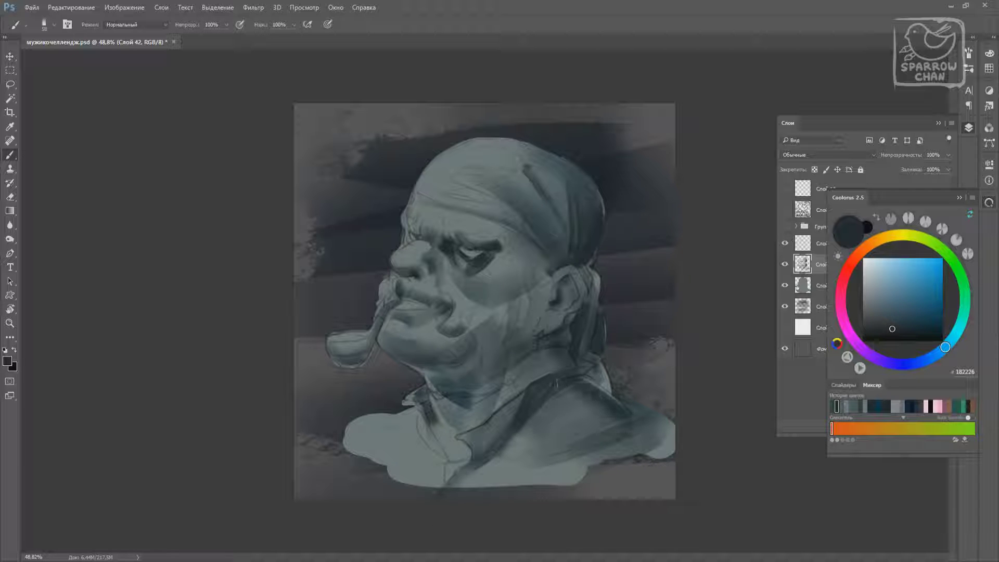
mouse_move(650, 432)
left_mouse_down()
mouse_move(669, 461)
mouse_move(639, 417)
left_mouse_up()
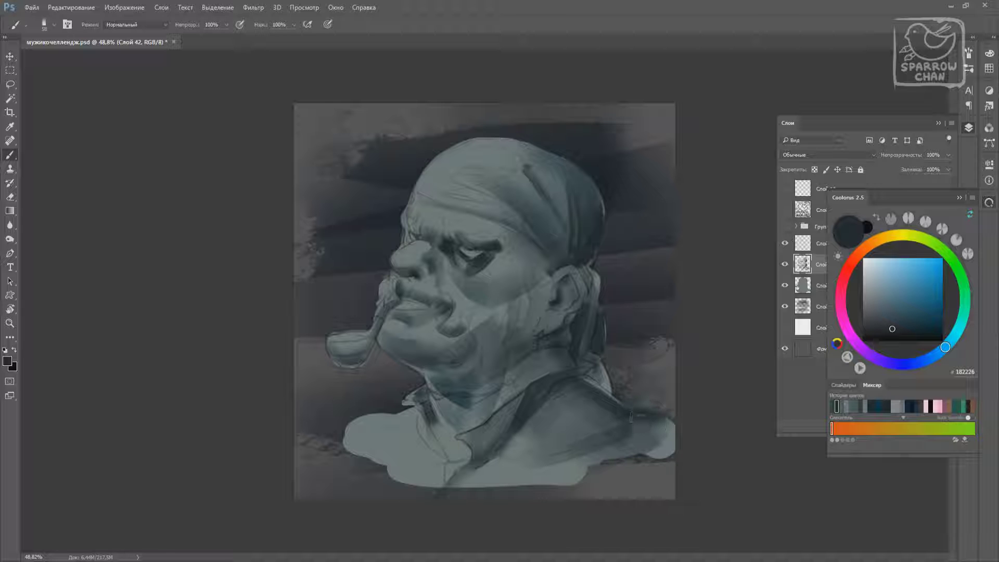
Paint dark strokes along the neck toward the ear with a 51 px brush
right_click(567, 416)
type("17")
key("Return")
right_click(603, 416)
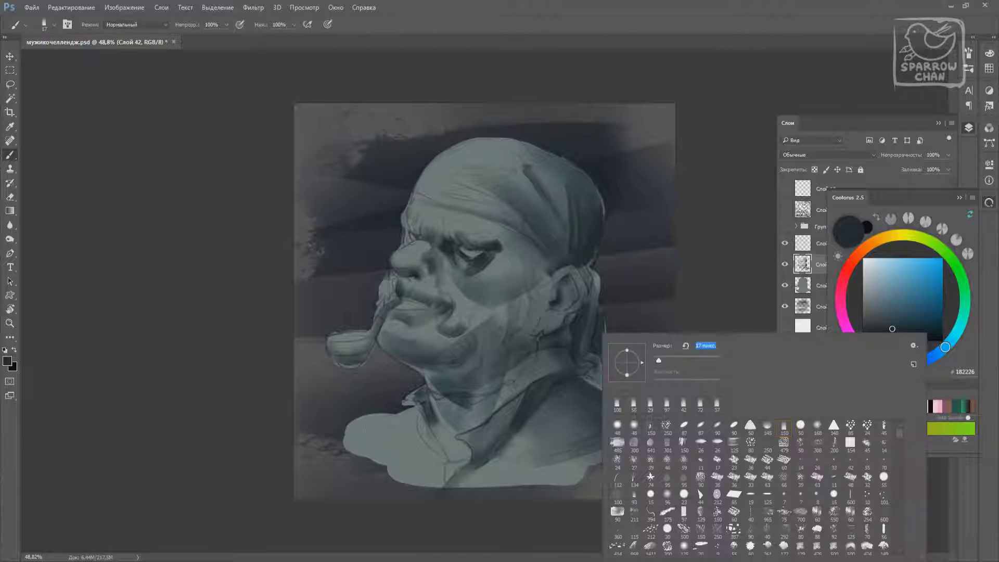
key("Return")
right_click(538, 333)
type("51")
key("Return")
mouse_move(520, 343)
left_mouse_down()
mouse_move(578, 270)
mouse_move(591, 279)
left_mouse_up()
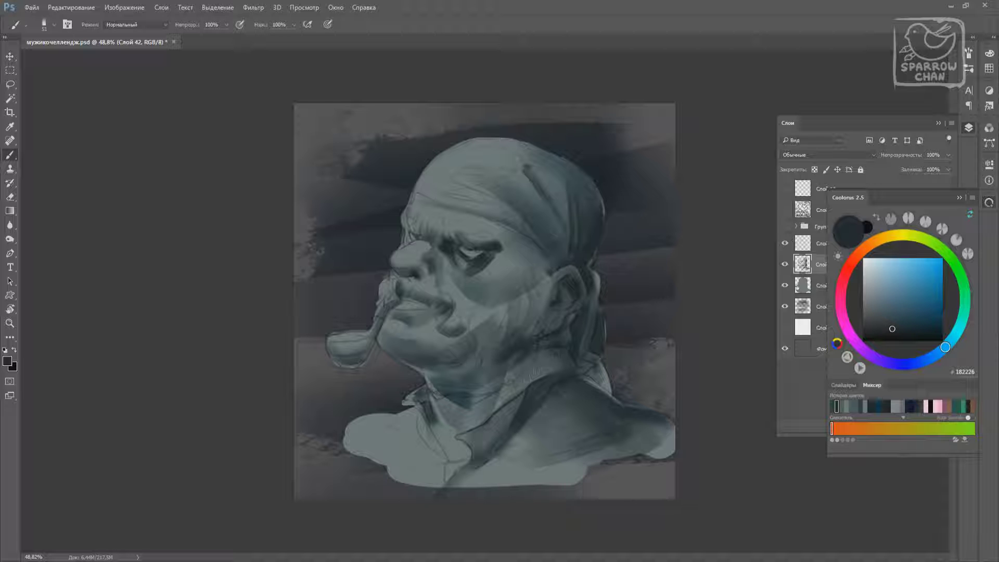
Darken the area near the ear and neck with a 97 px brush
right_click(531, 276)
type("97")
key("Return")
mouse_move(518, 317)
left_mouse_down()
mouse_move(549, 257)
mouse_move(557, 273)
left_mouse_up()
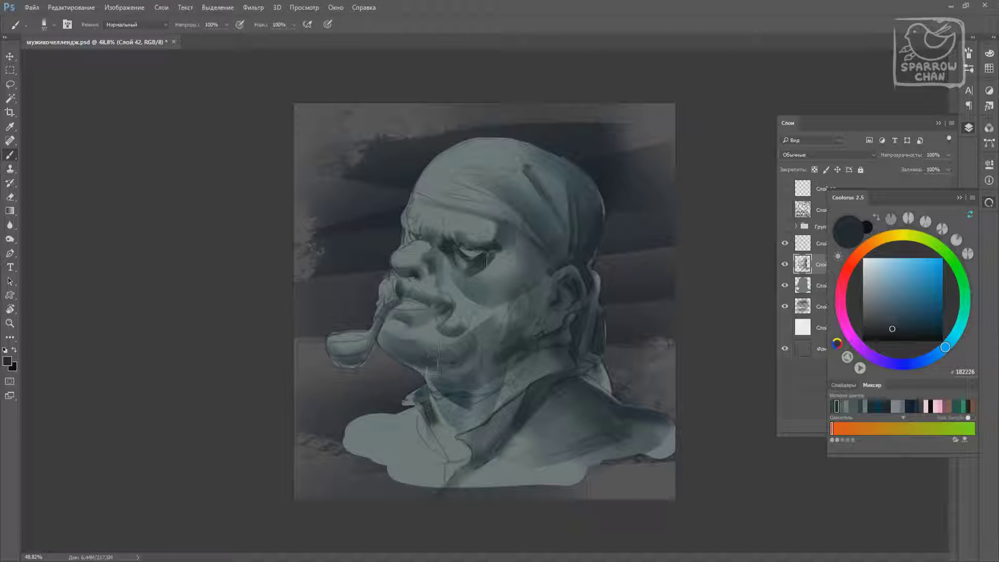
Sample the face's light teal and paint it over the forehead and bandana edge at 64 px
left_click(484, 292, "alt")
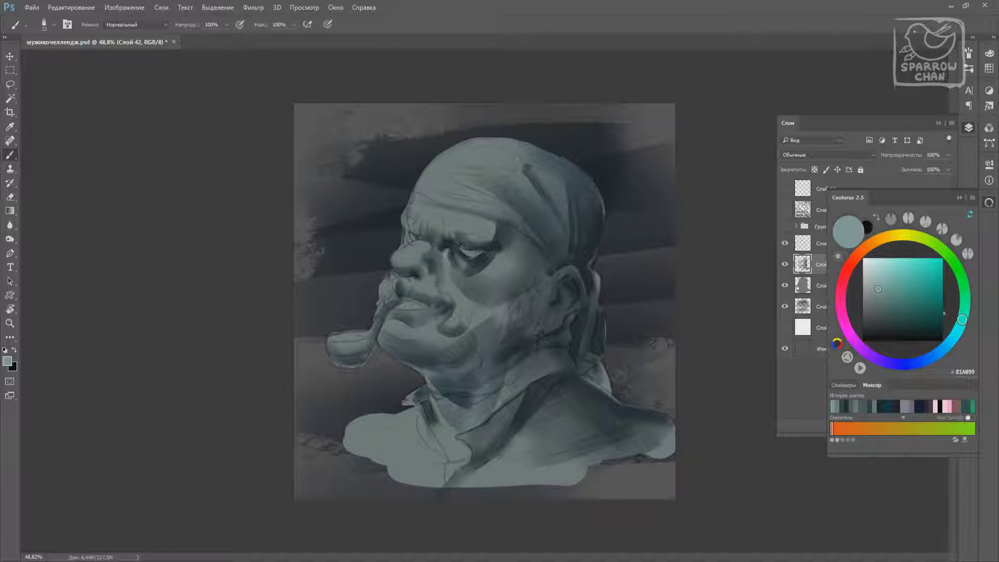
right_click(434, 224)
type("64")
key("Return")
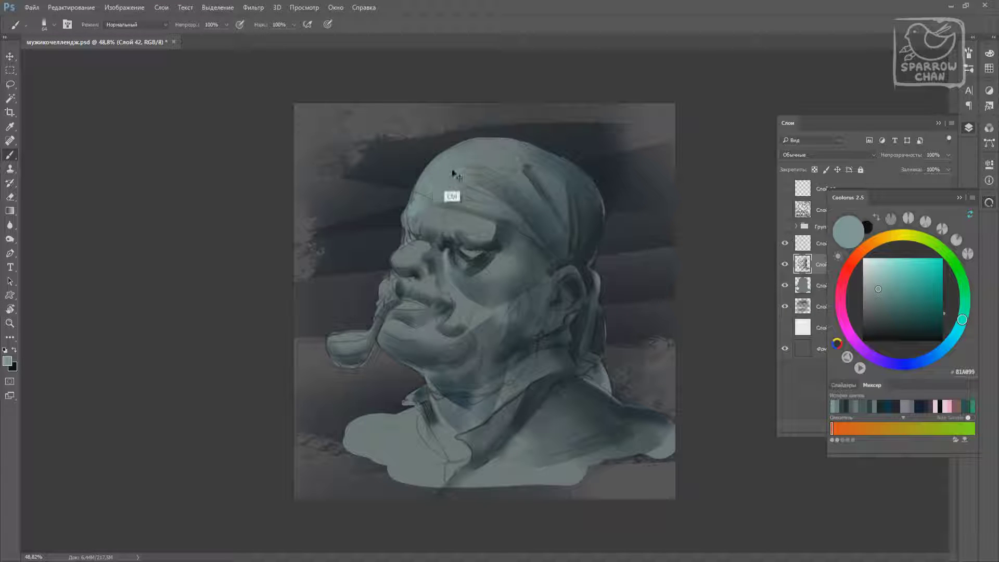
left_click_drag(453, 173, 411, 210)
With a darker grey at 61 px, deepen the shadow in the brow and eye socket
right_click(444, 306)
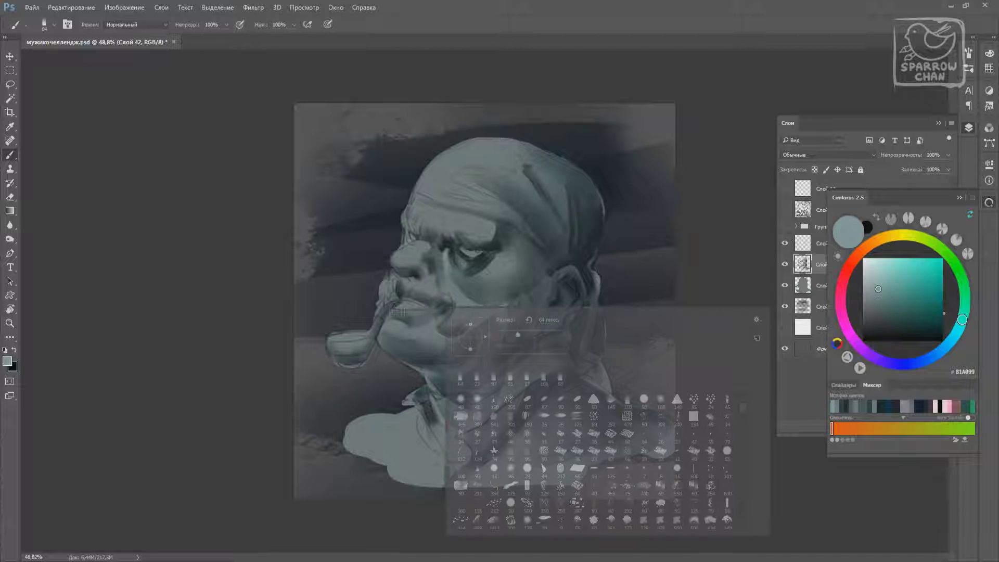
type("28")
key("Return")
left_click(386, 337, "alt")
left_click(408, 358, "alt")
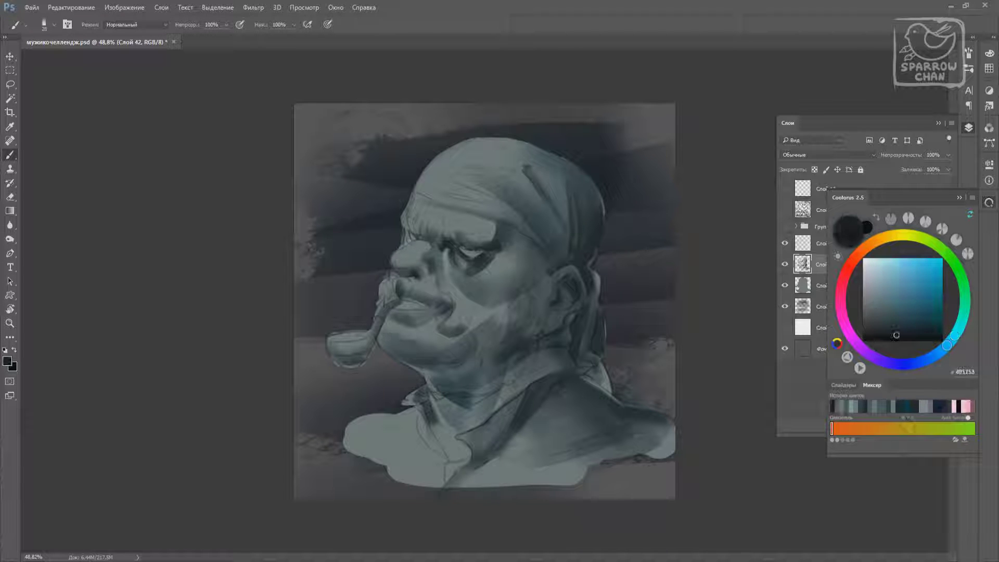
right_click(413, 352)
type("61 пикс.")
key("Return")
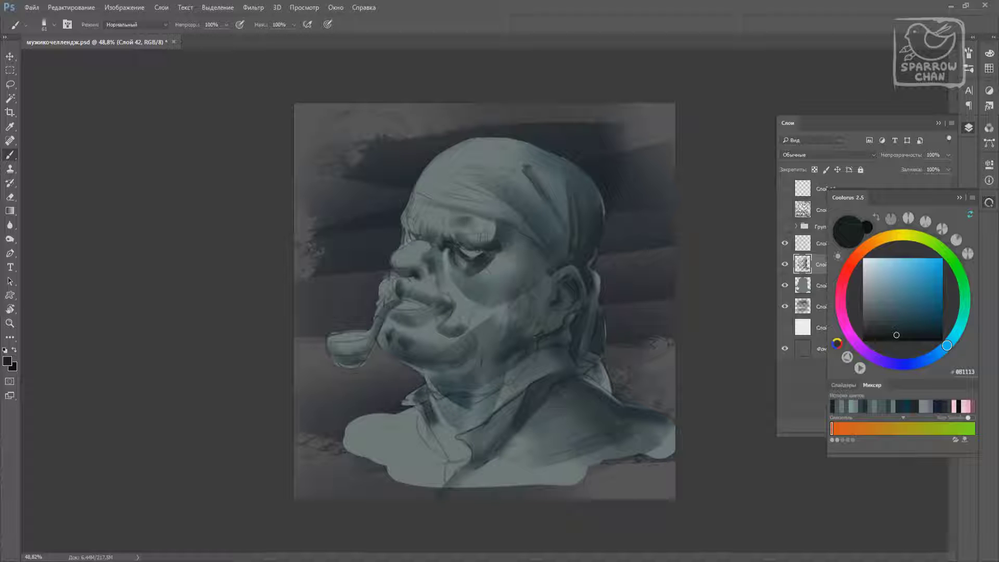
mouse_move(437, 223)
left_mouse_down()
mouse_move(439, 240)
mouse_move(500, 234)
mouse_move(469, 263)
left_mouse_up()
left_click(489, 252, "alt")
Pick a lighter grey-teal for the eyelid and shade near the mouth with a 135 px brush
left_click(383, 363, "alt")
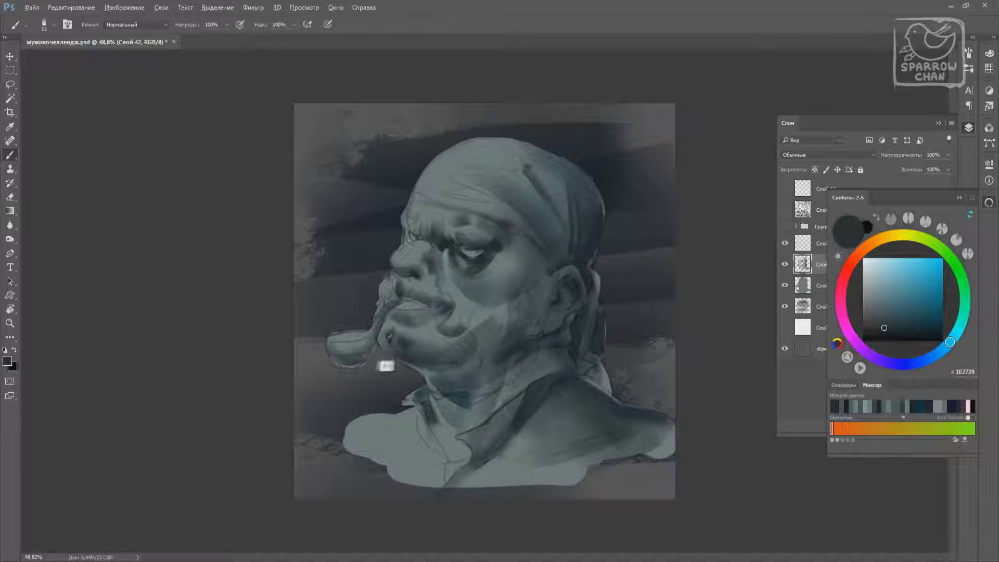
right_click(448, 315)
type("28 пикс.")
key("Return")
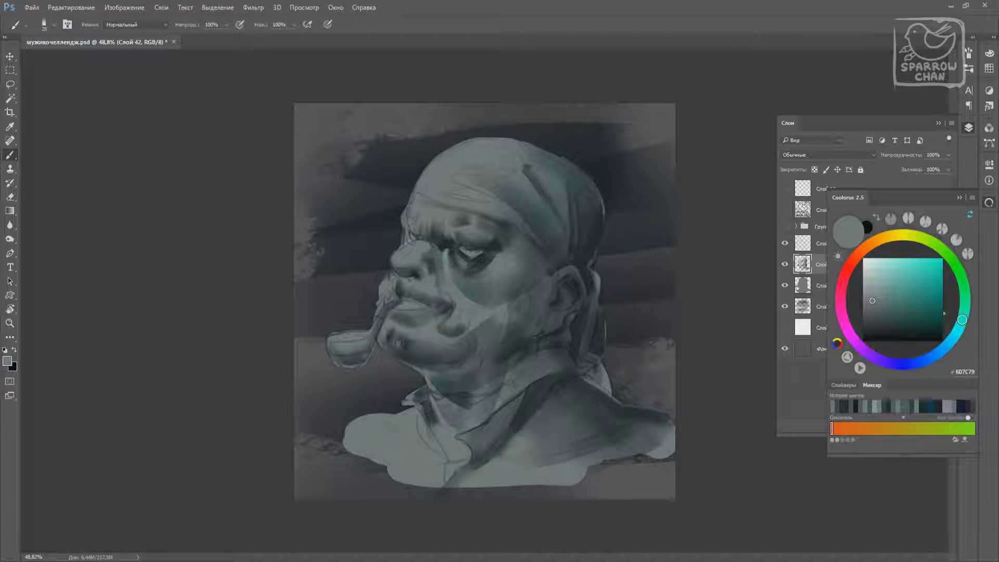
right_click(442, 322)
type("135")
key("Return")
left_click(442, 322, "alt")
left_click_drag(432, 353, 450, 313)
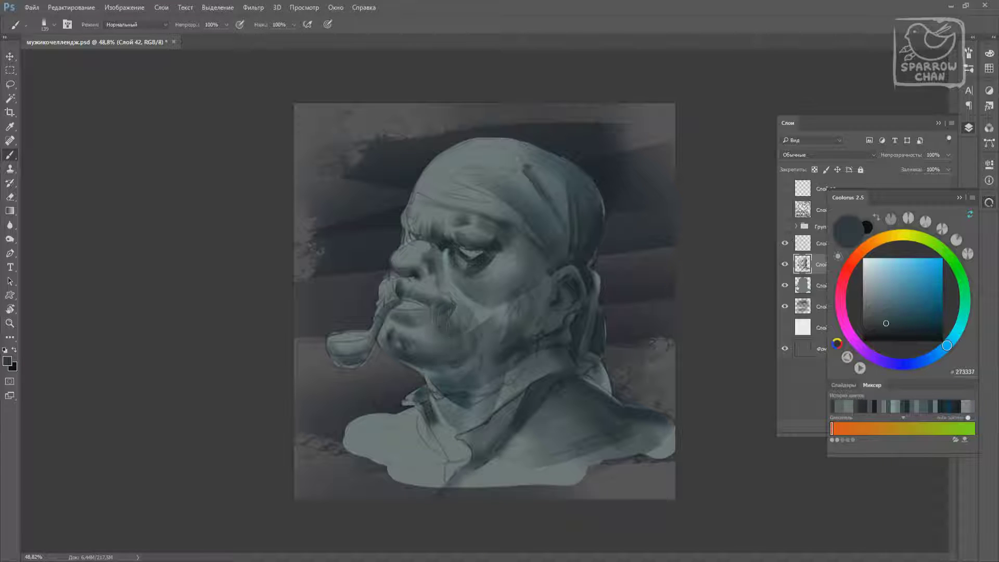
Sample a very dark tone and, at 86 px, darken the cheek right of the eye and the bandana's lower edge
left_click(510, 293, "alt")
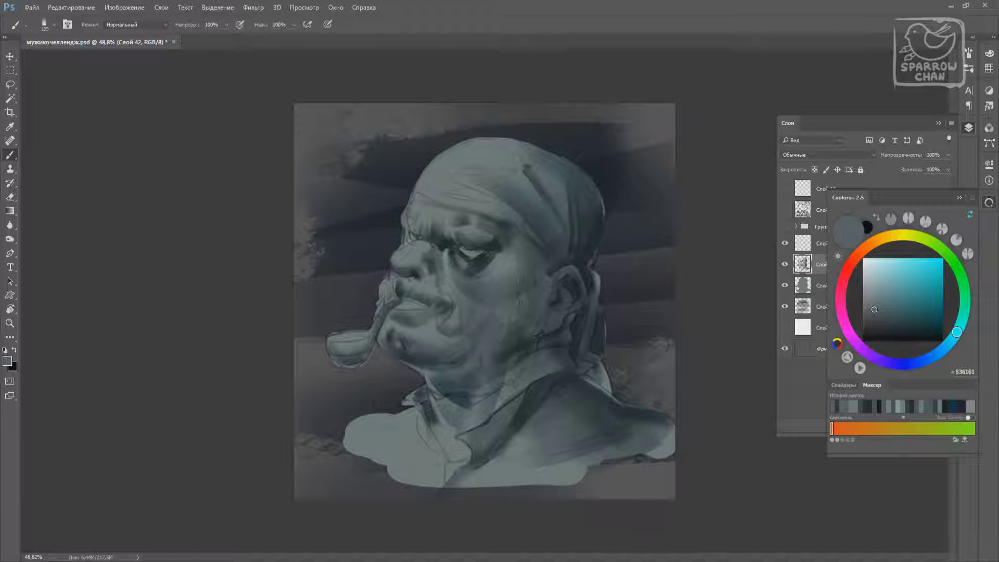
left_click(494, 269, "alt")
right_click(547, 269)
type("39 пикс.")
key("Return")
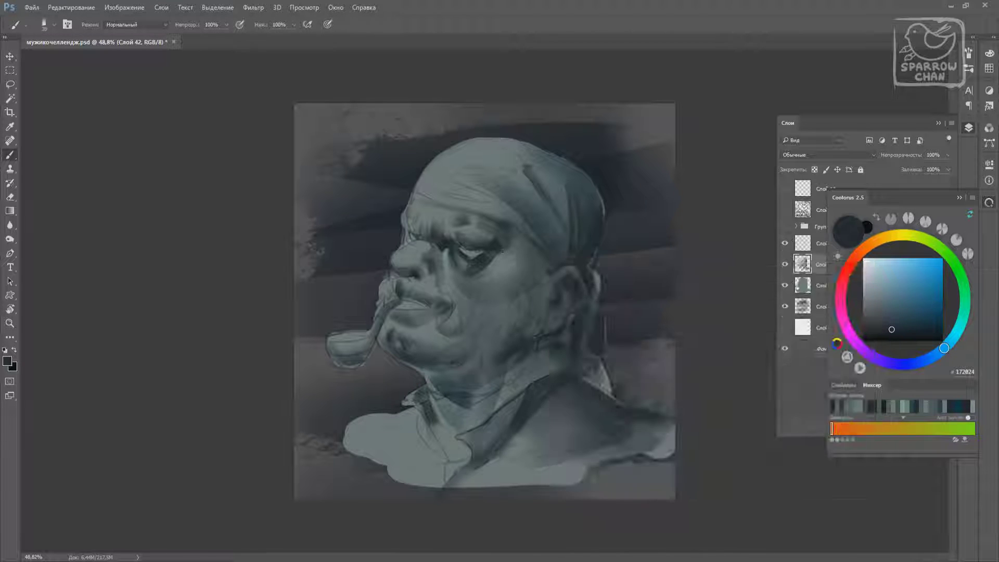
right_click(545, 261)
type("86")
key("Return")
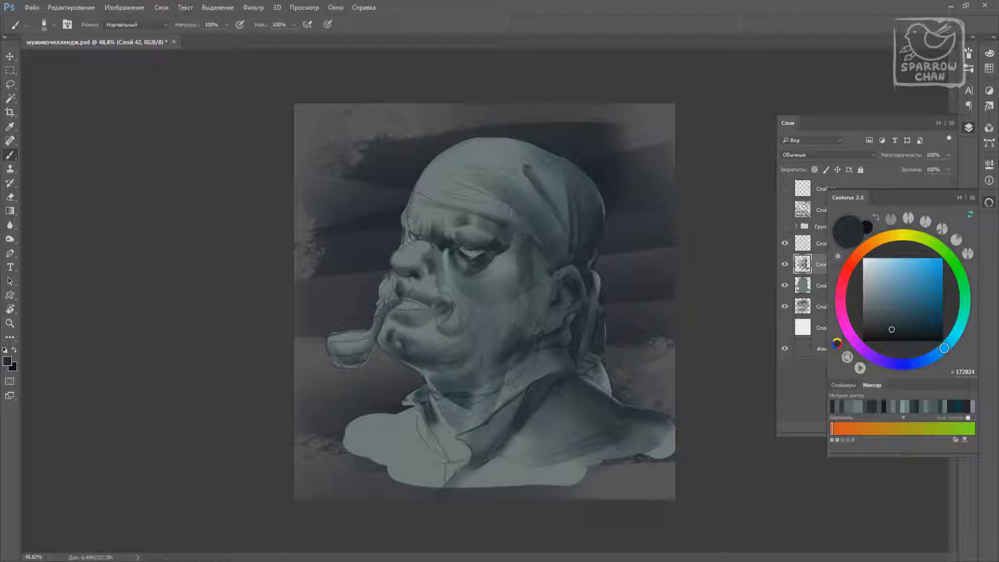
left_click_drag(514, 287, 510, 247)
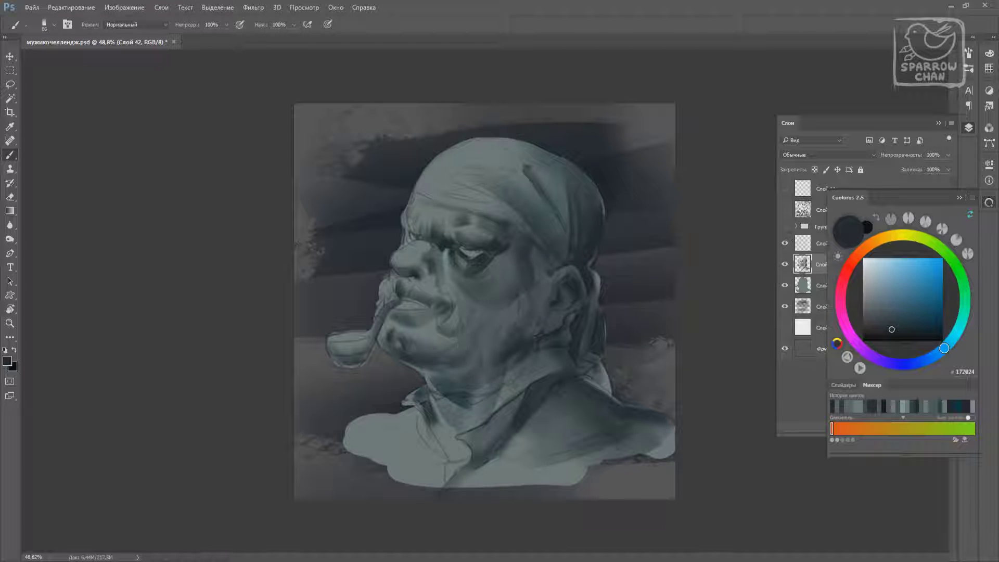
mouse_move(443, 208)
left_mouse_down()
mouse_move(541, 187)
mouse_move(567, 233)
left_mouse_up()
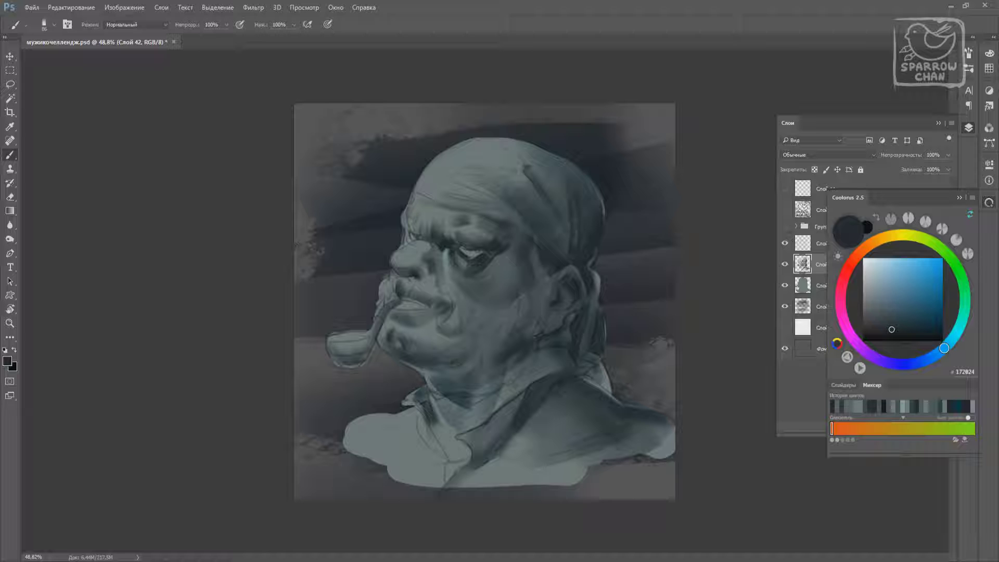
Resize the brush to 56 px
right_click(438, 266)
type("56")
key("Return")
With a recent dark blue and a ~25 px brush, paint dark strokes over the brow, eye and bandana
right_click(437, 260)
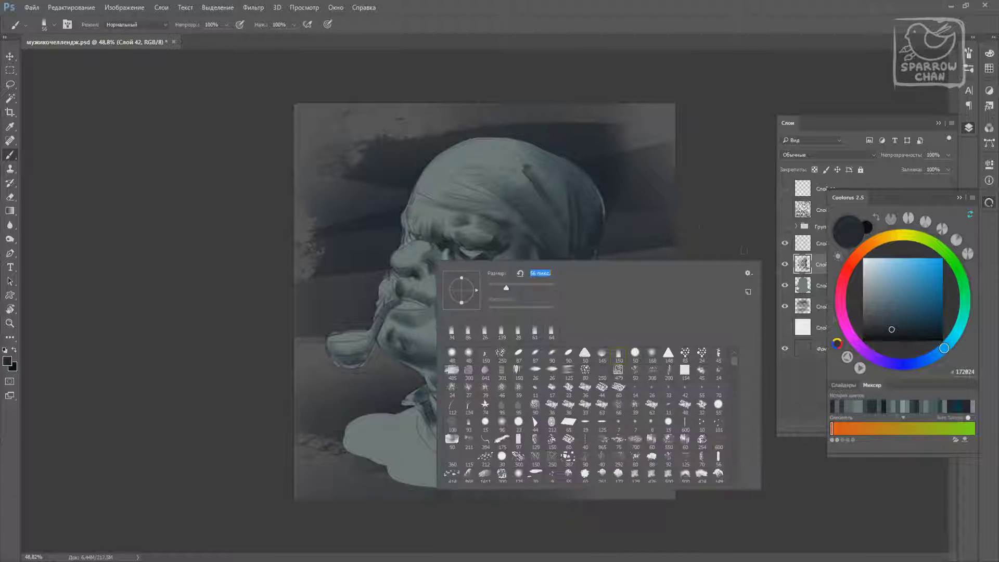
left_click(912, 409)
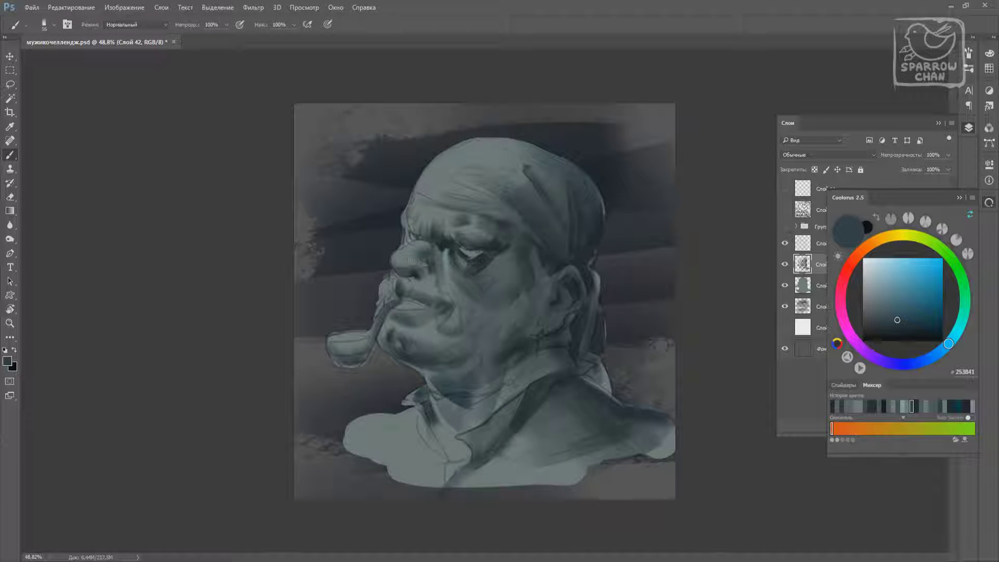
left_click_drag(416, 262, 428, 280)
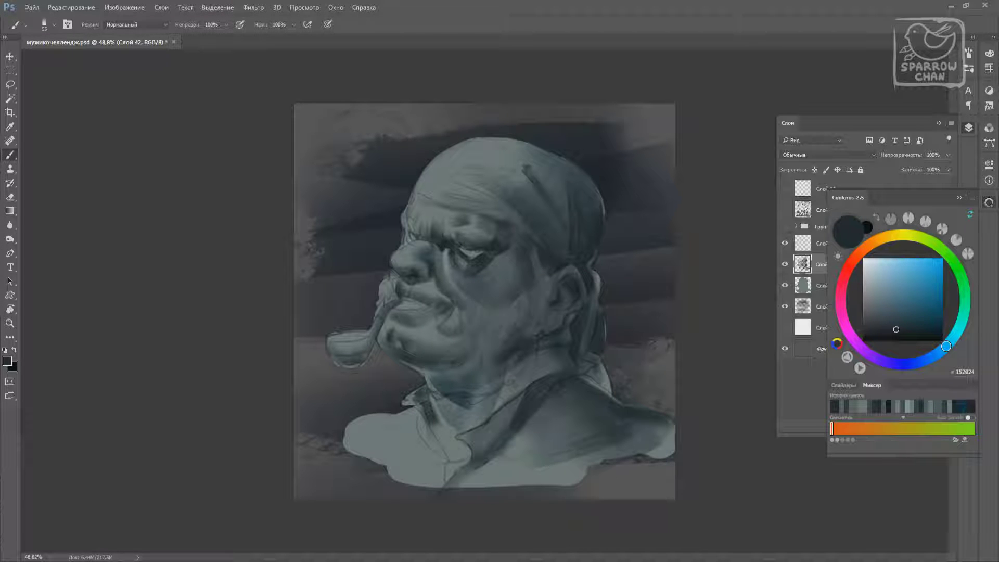
left_click(465, 296, "alt")
left_click(441, 240, "alt")
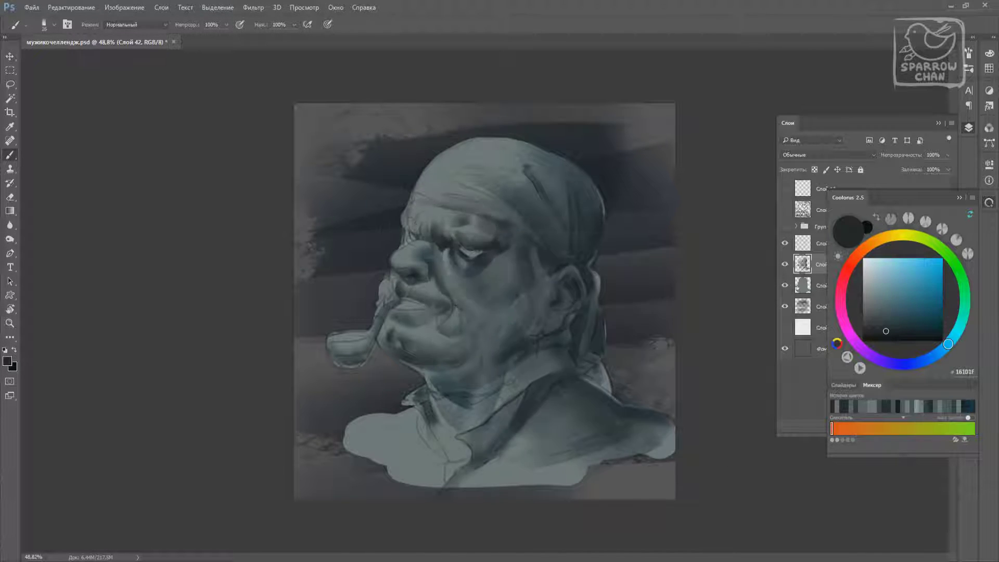
left_click_drag(464, 240, 443, 237)
left_click_drag(490, 192, 512, 204)
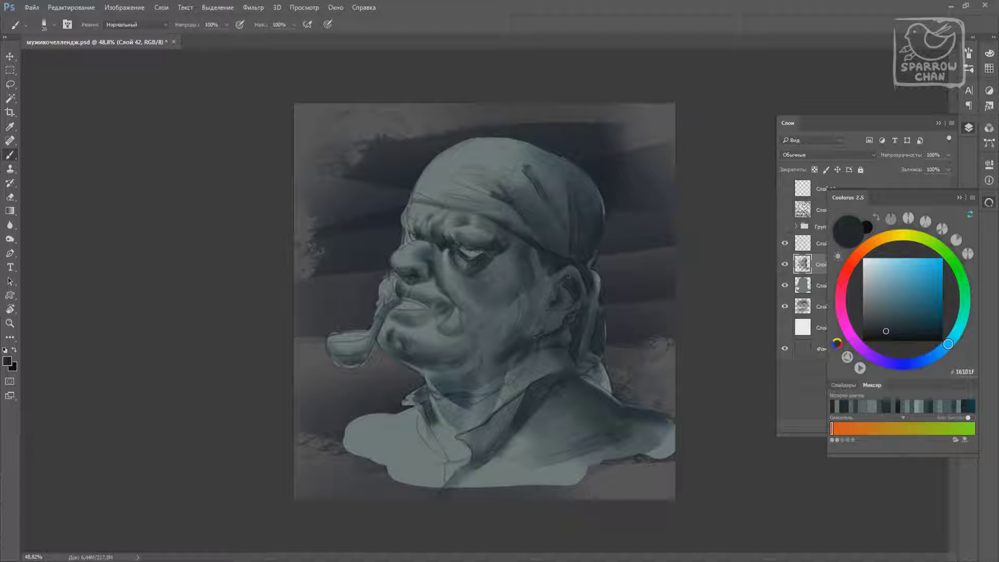
Add a dark stroke on the cheek and jaw, darken the brow at 45 px, and save the painting
key("bracketright")
key("bracketright")
key("bracketright")
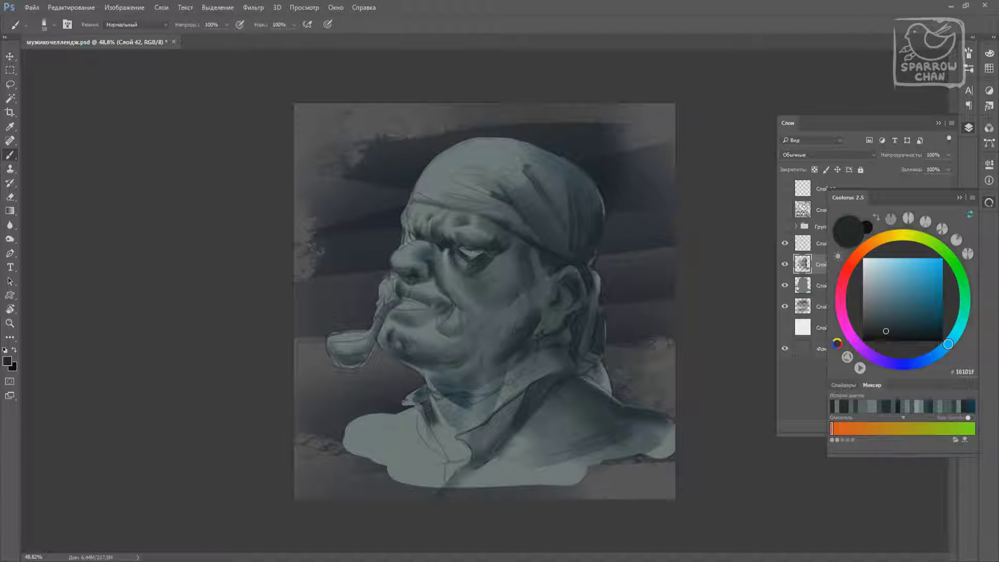
left_click_drag(485, 357, 501, 352)
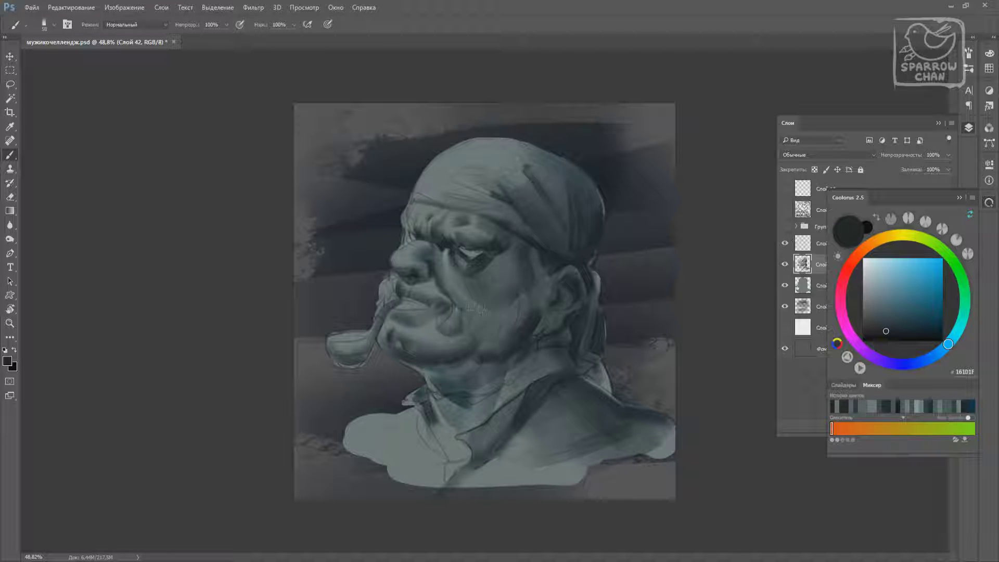
left_click(451, 324, "alt")
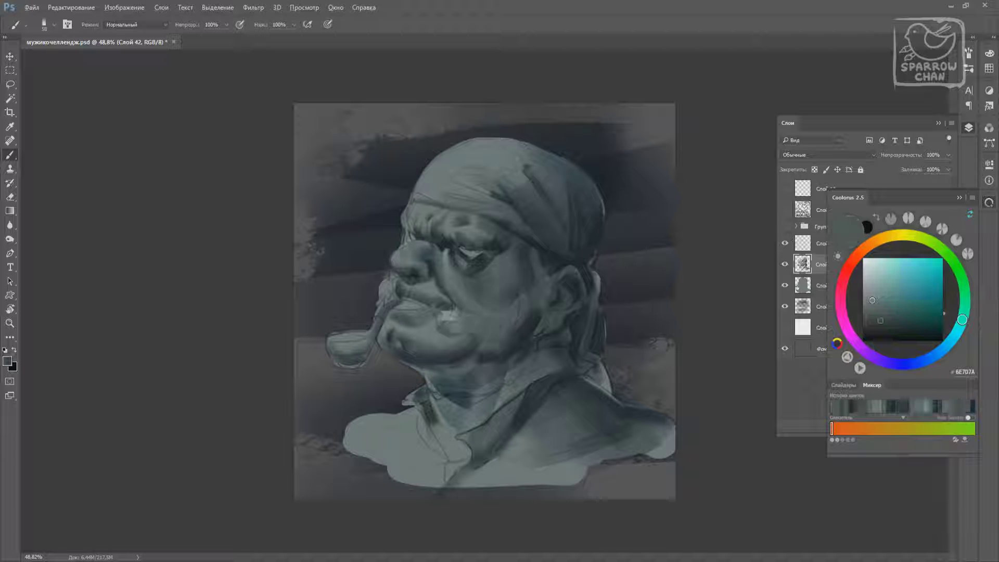
right_click(437, 284)
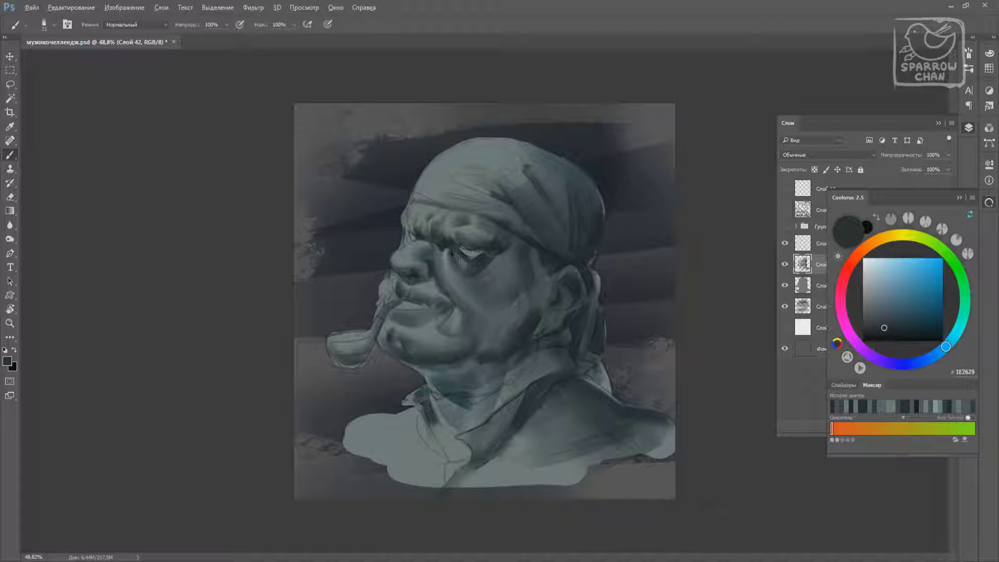
left_click(406, 245, "alt")
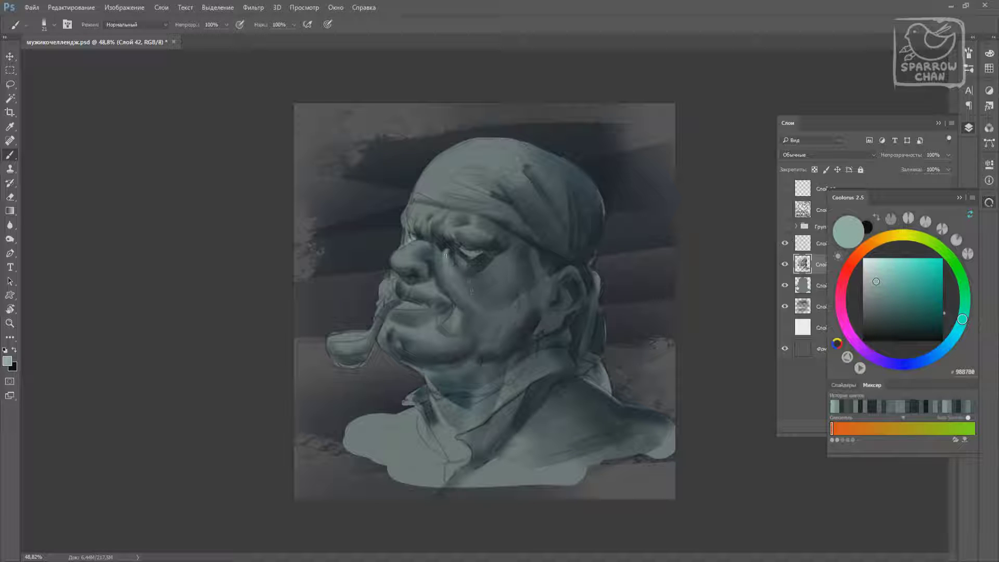
right_click(445, 255)
left_click(447, 281, "alt")
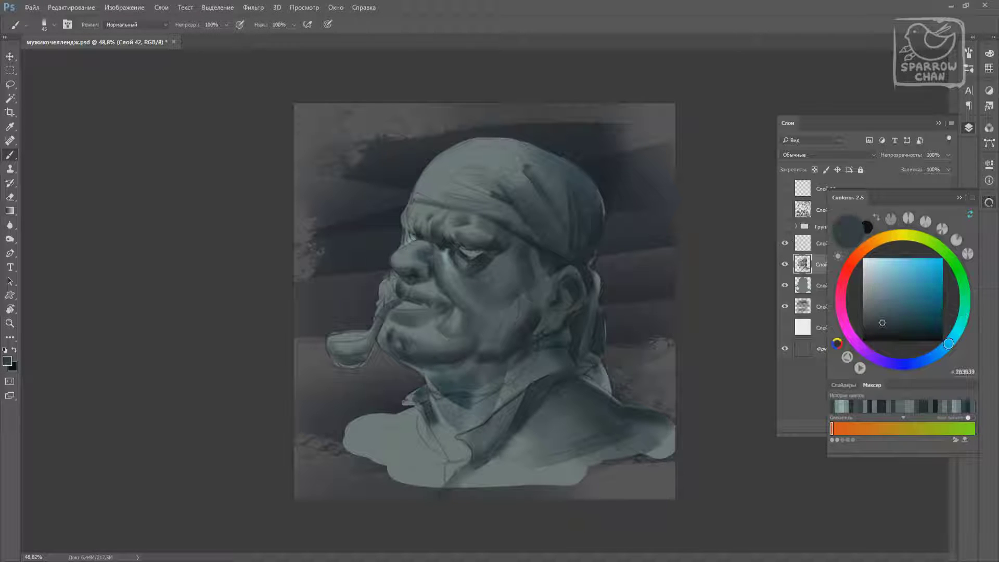
left_click_drag(489, 221, 464, 215)
key("ctrl+s")
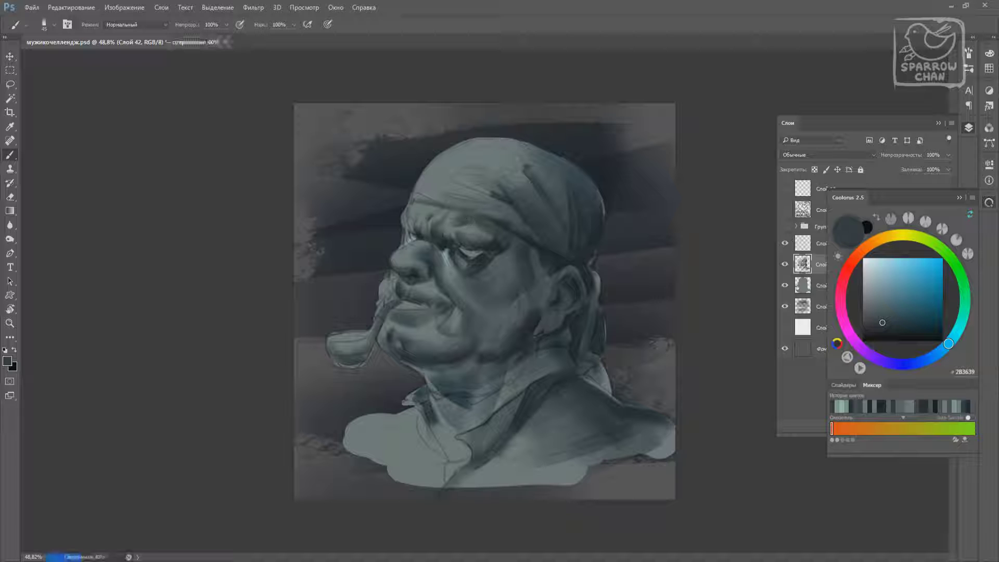
Model the neck and jaw with alternating sampled light and dark strokes
left_click(439, 384, "alt")
left_click_drag(452, 374, 474, 359)
left_click(476, 411, "alt")
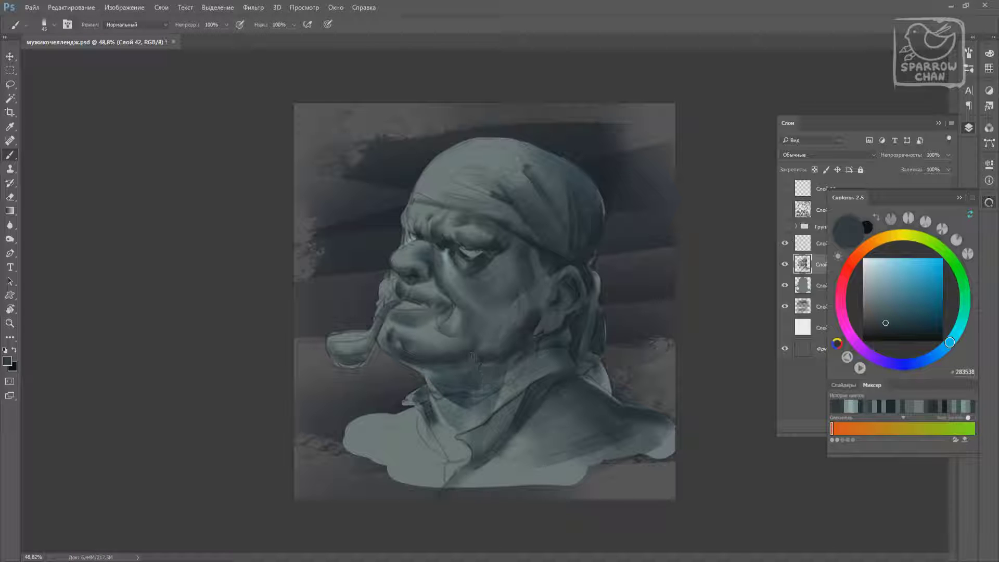
right_click(546, 336)
mouse_move(481, 416)
left_mouse_down()
mouse_move(489, 393)
mouse_move(505, 387)
mouse_move(484, 372)
mouse_move(502, 359)
left_mouse_up()
left_click(497, 380, "alt")
left_click_drag(504, 396, 494, 378)
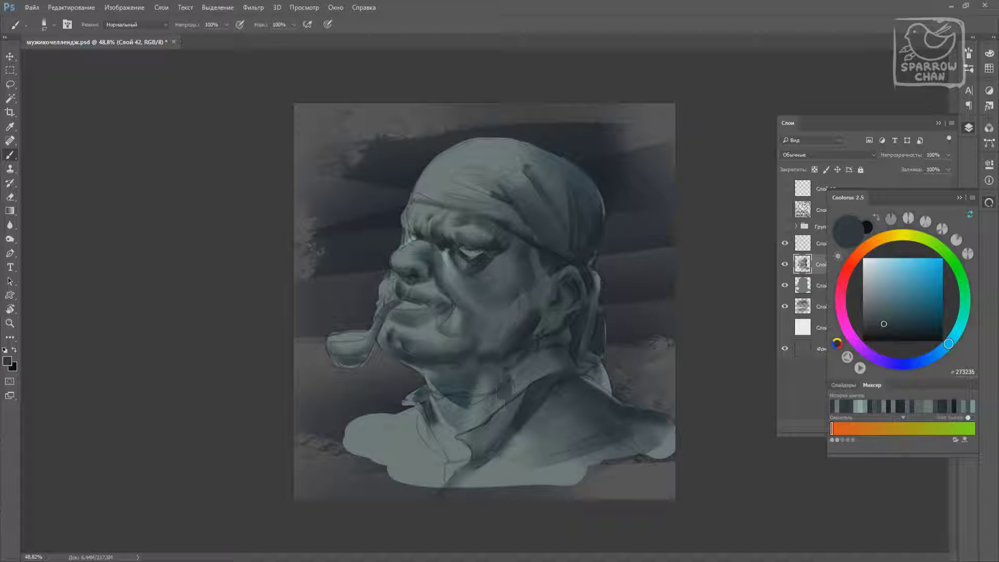
left_click(445, 416, "alt")
left_click_drag(458, 427, 455, 404)
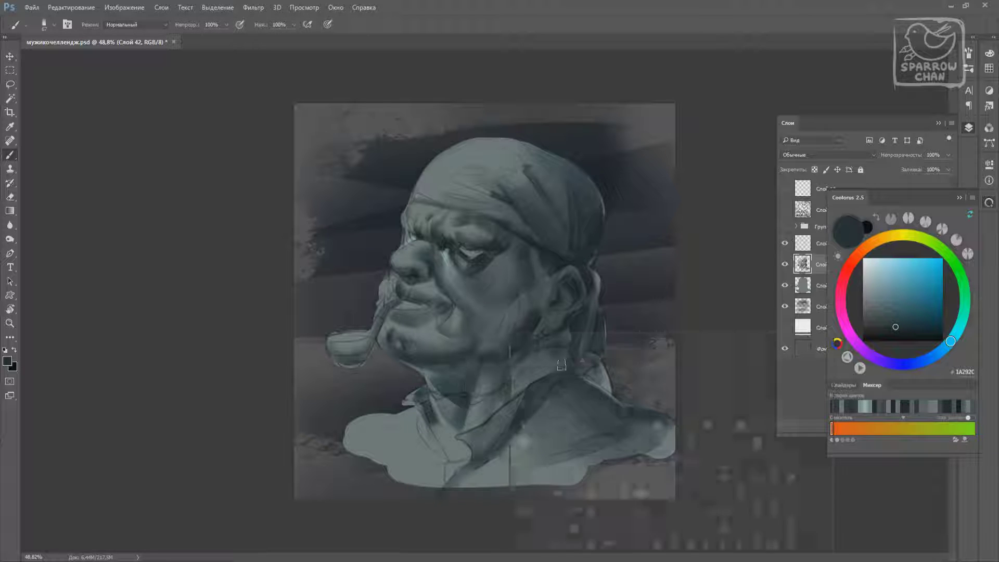
Deepen the shadow under the chin at 23 px, add light cheek strokes, then shrink the brush to 17 px
right_click(510, 333)
left_click(463, 276, "alt")
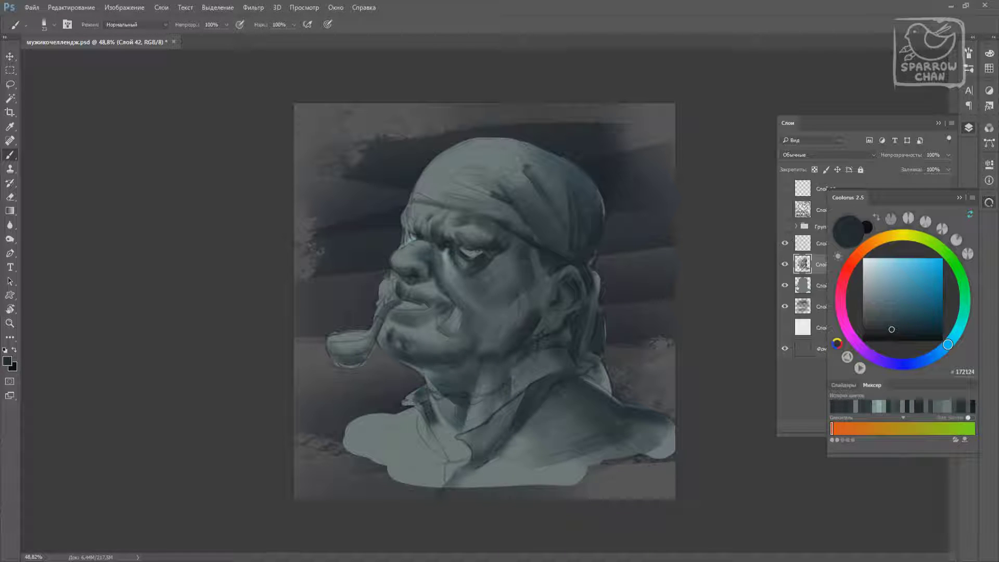
left_click_drag(442, 371, 411, 362)
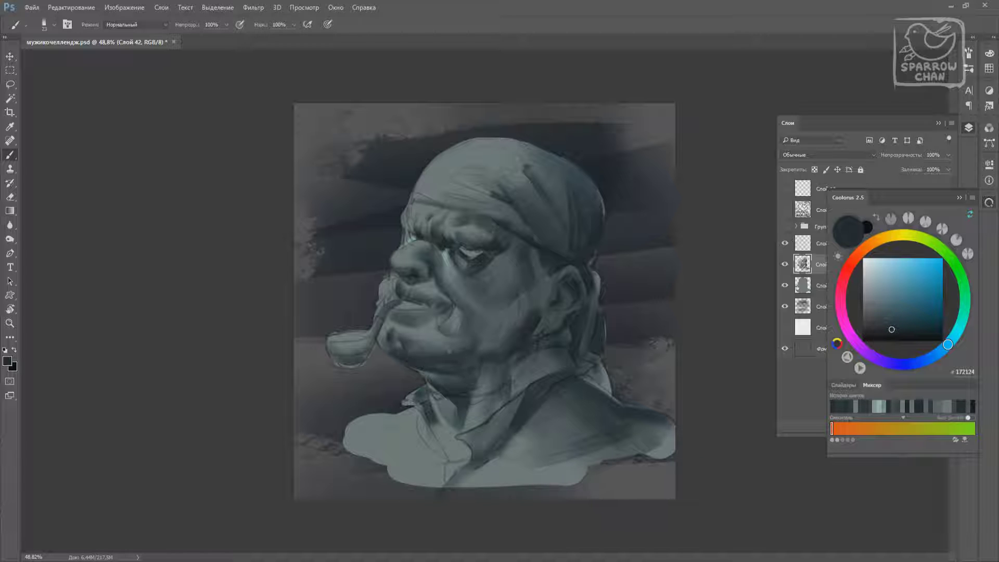
right_click(558, 279)
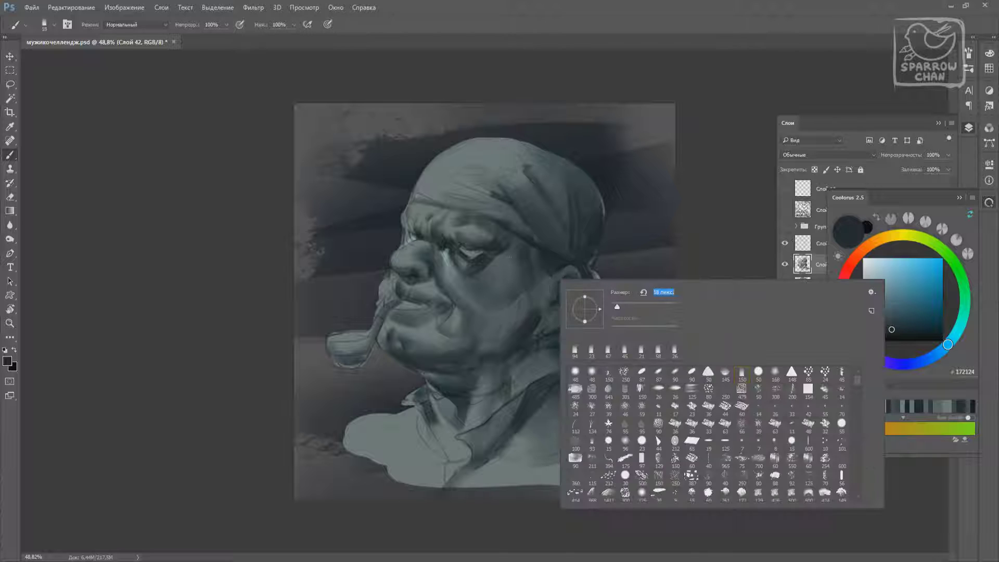
key("Escape")
right_click(530, 263)
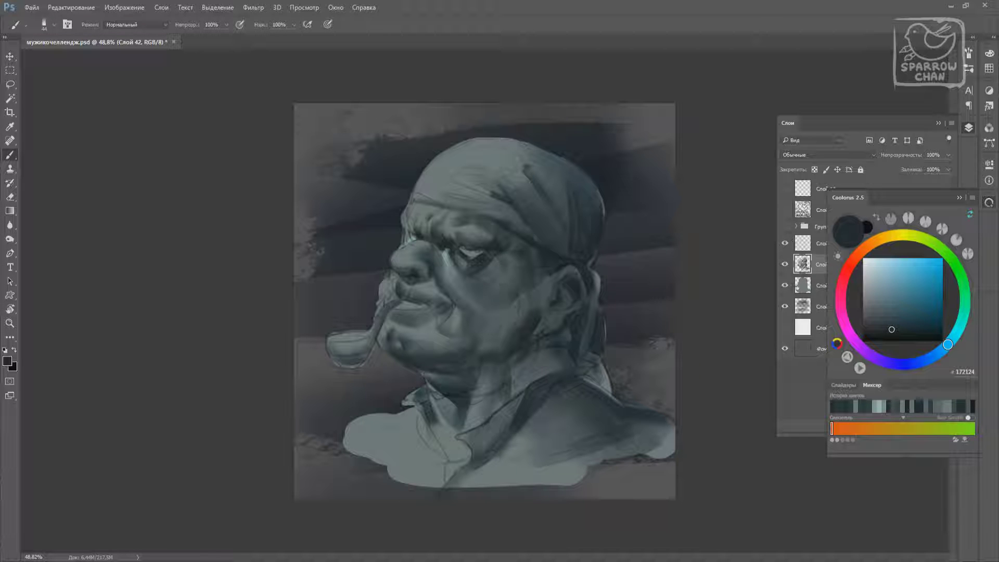
left_click_drag(523, 291, 508, 283)
right_click(437, 239)
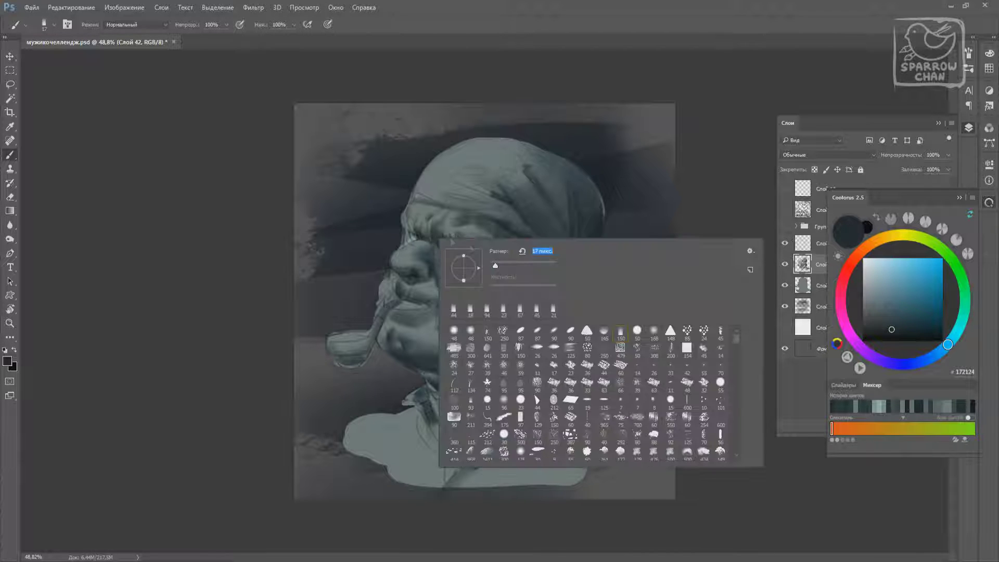
key("Return")
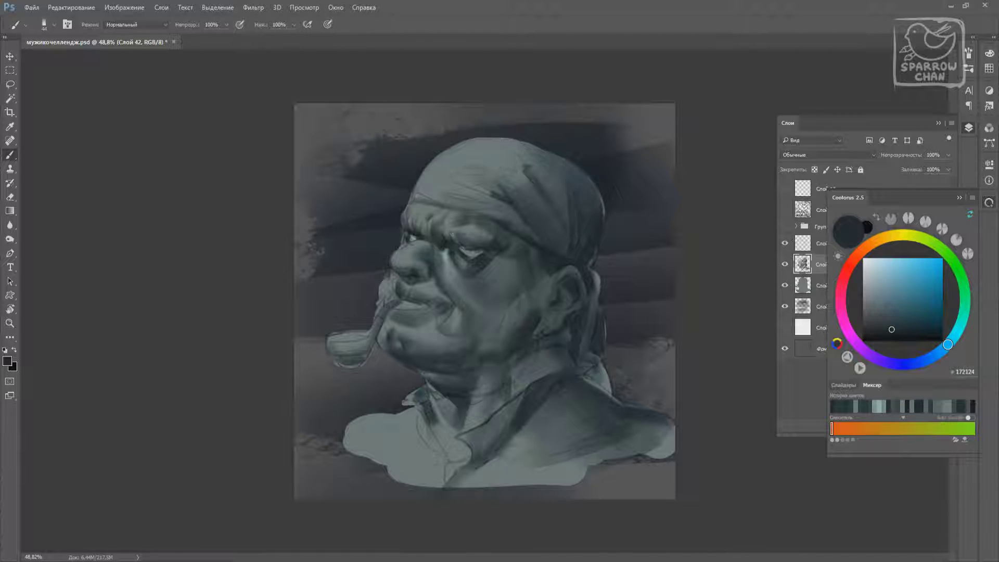
Sample face tones and paint a small dark stroke on the neck
left_click(427, 229, "alt")
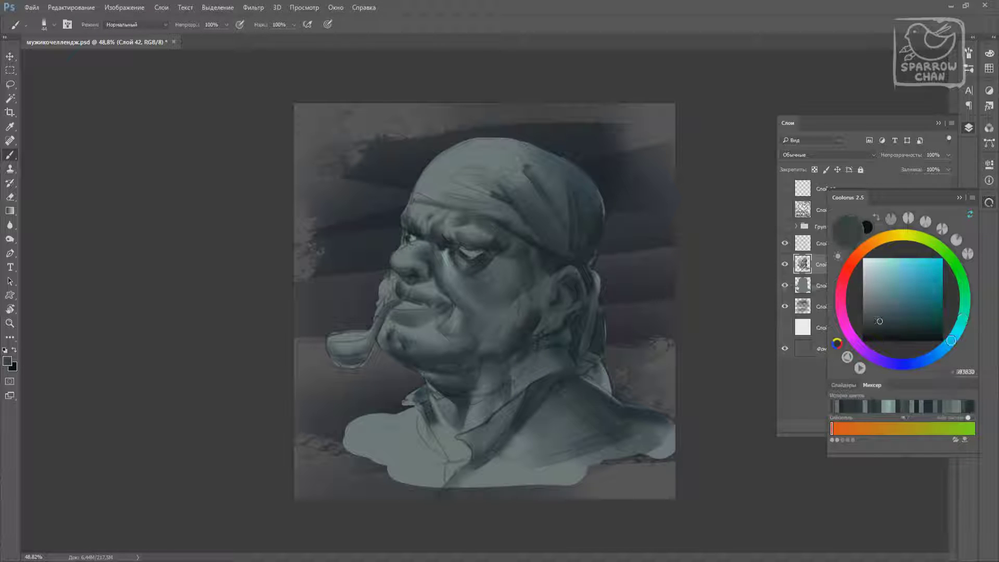
key("x")
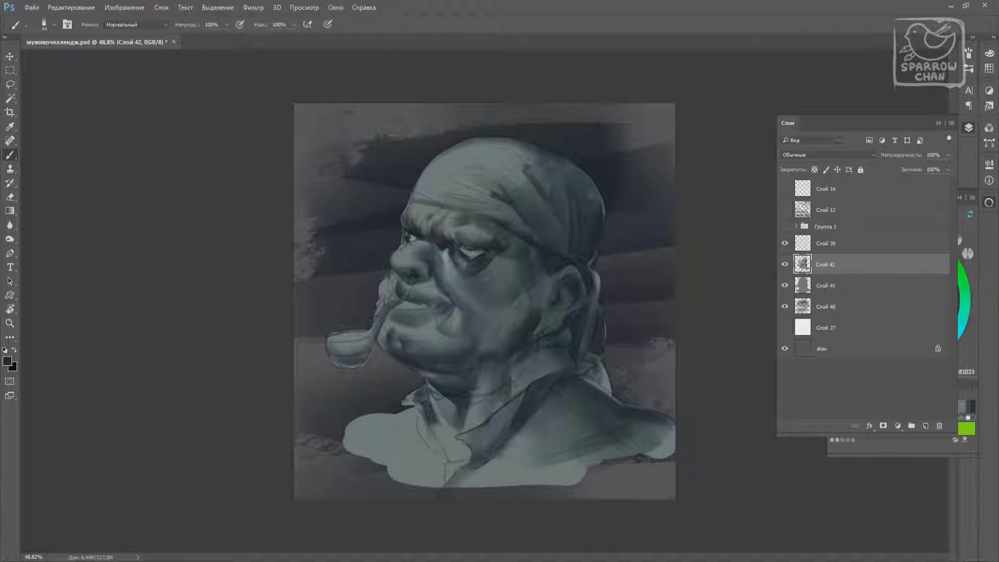
left_click(575, 328, "alt")
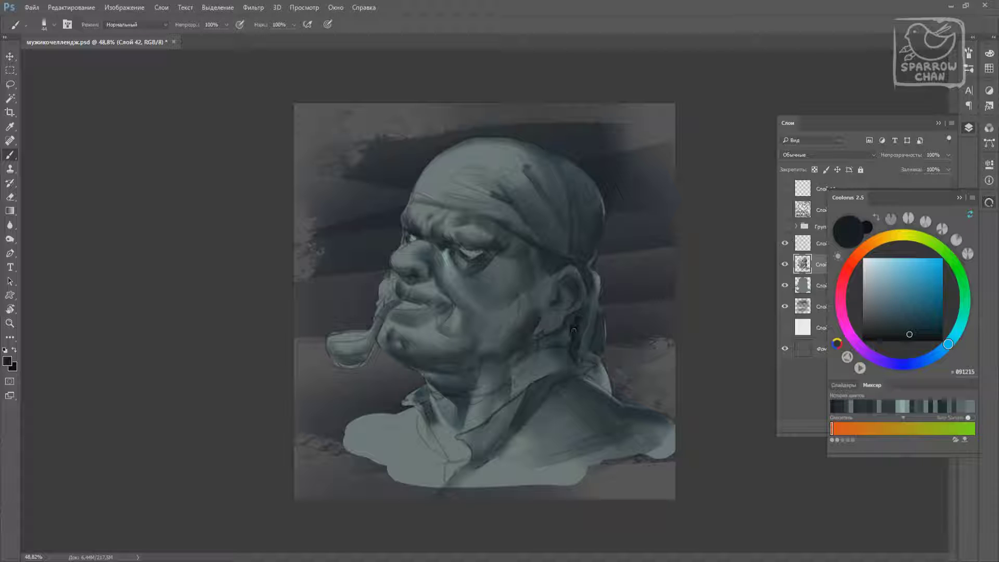
left_click_drag(596, 367, 584, 379)
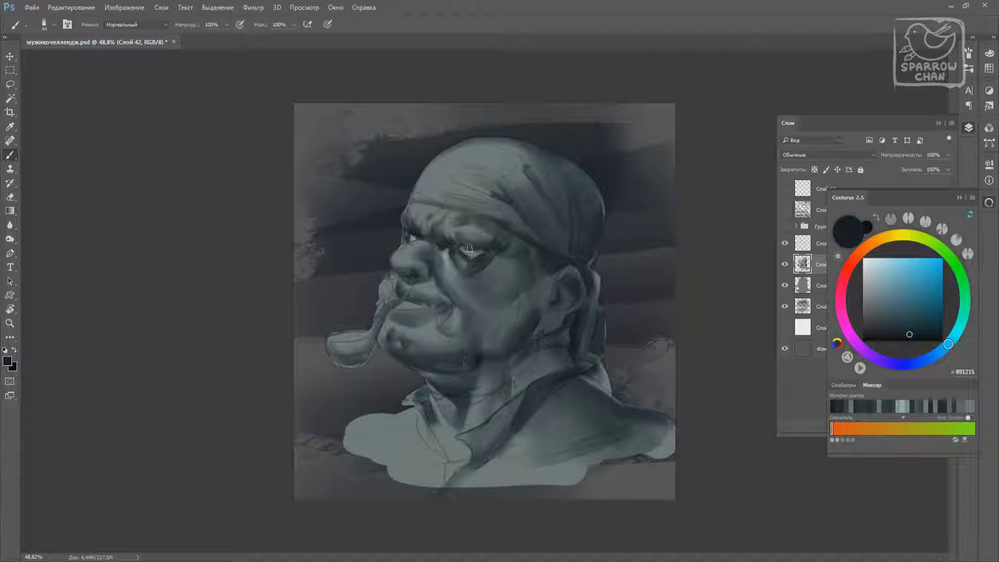
left_click(403, 319, "alt")
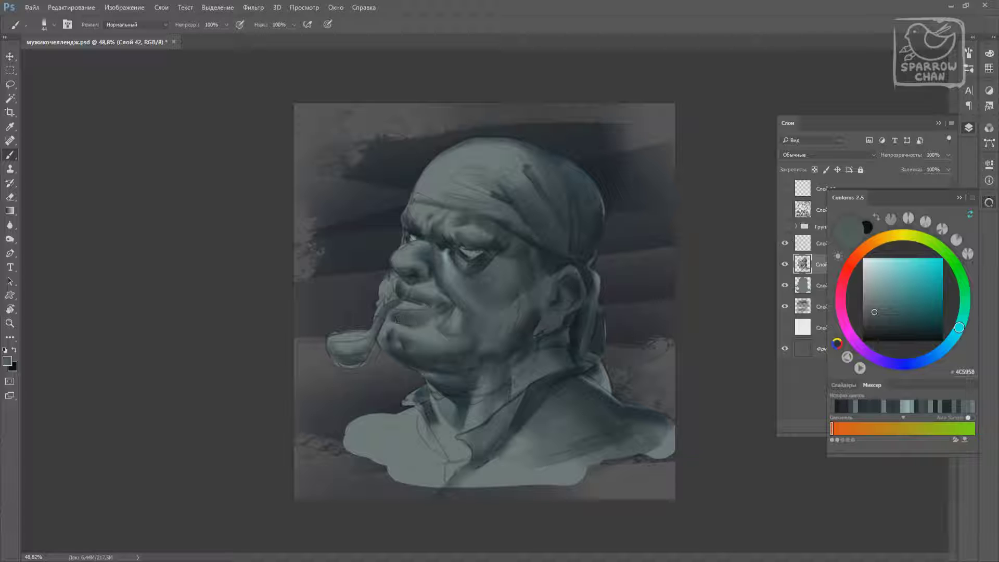
left_click(411, 345, "alt")
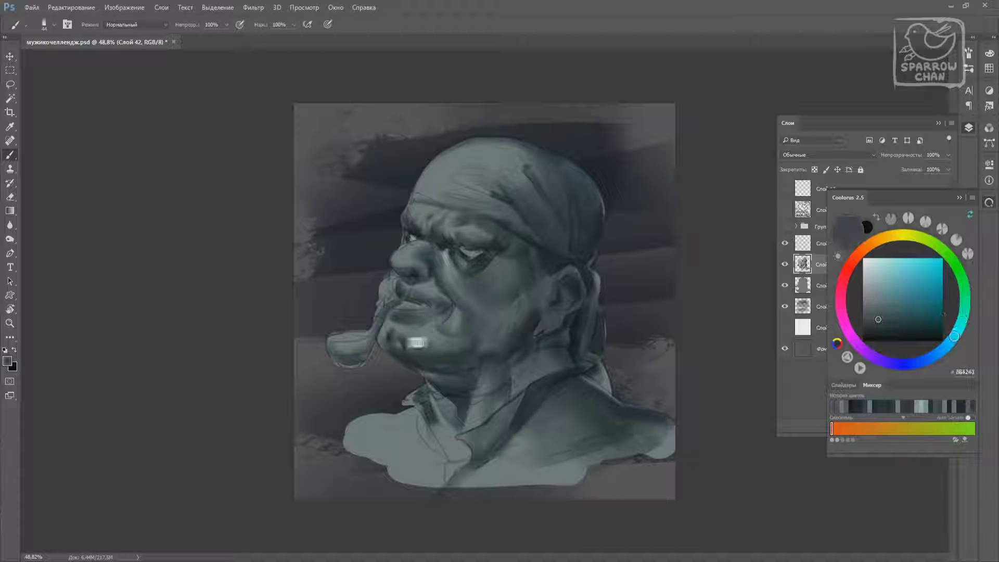
left_click(494, 272, "alt")
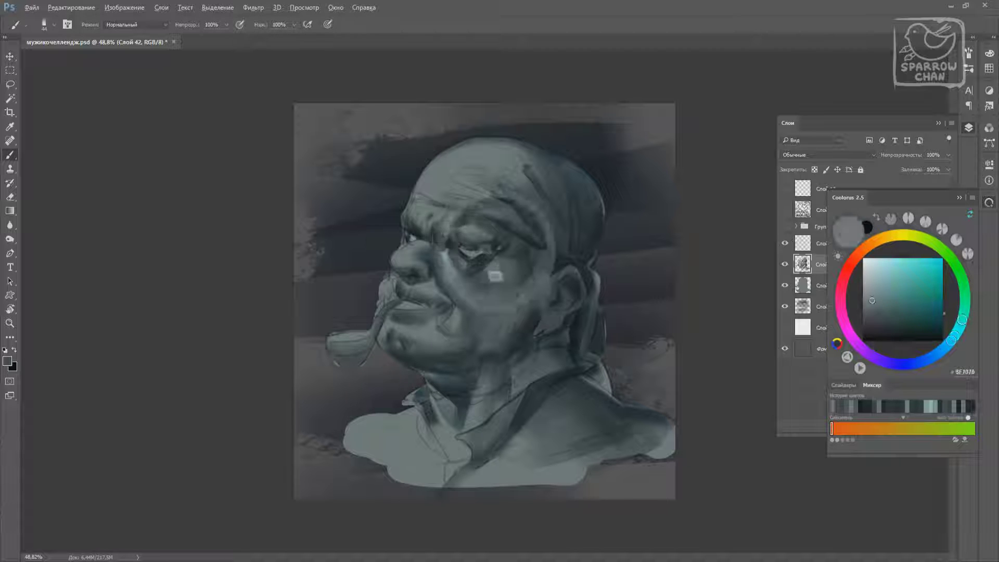
Darken the left shoulder edge and neck-collar line, then stamp visible layers onto new layer Слой 43
left_click_drag(409, 412, 345, 433)
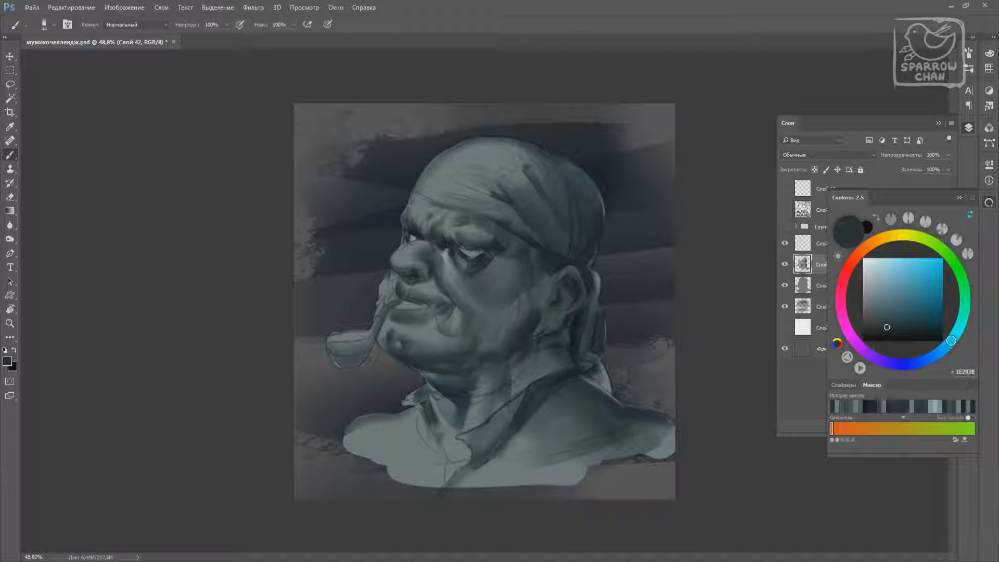
left_click_drag(435, 437, 442, 489)
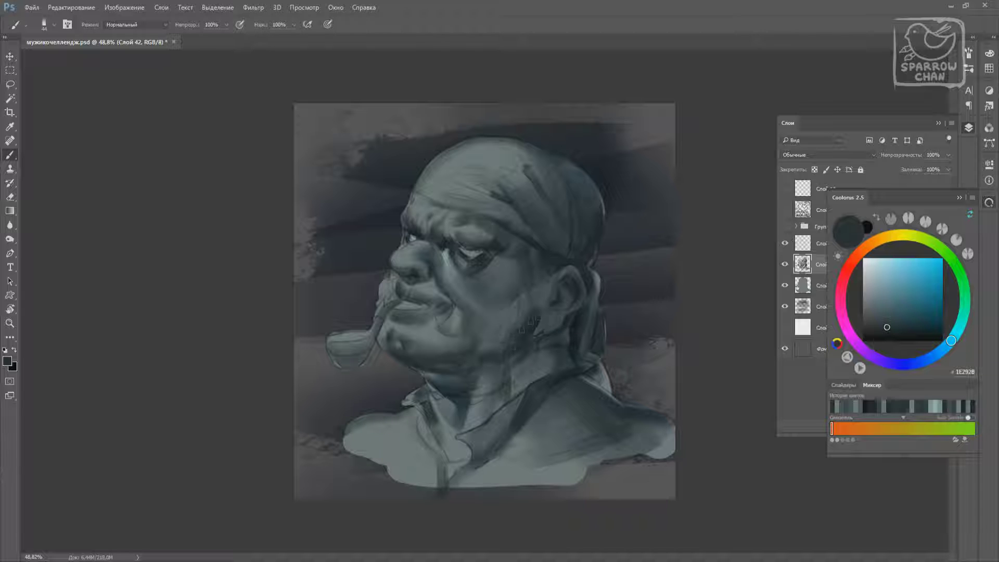
left_click(557, 320, "alt")
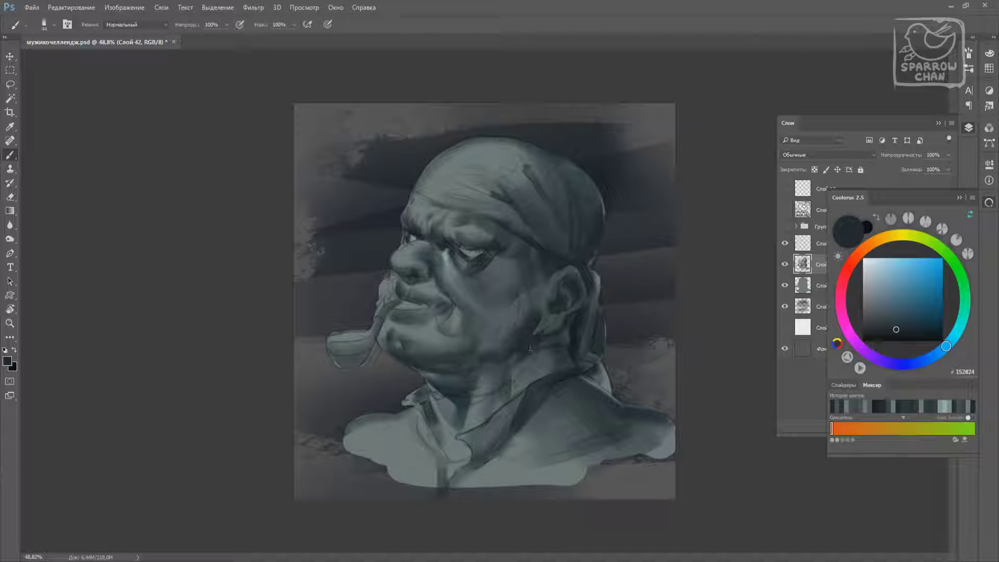
key("ctrl+shift+alt+e")
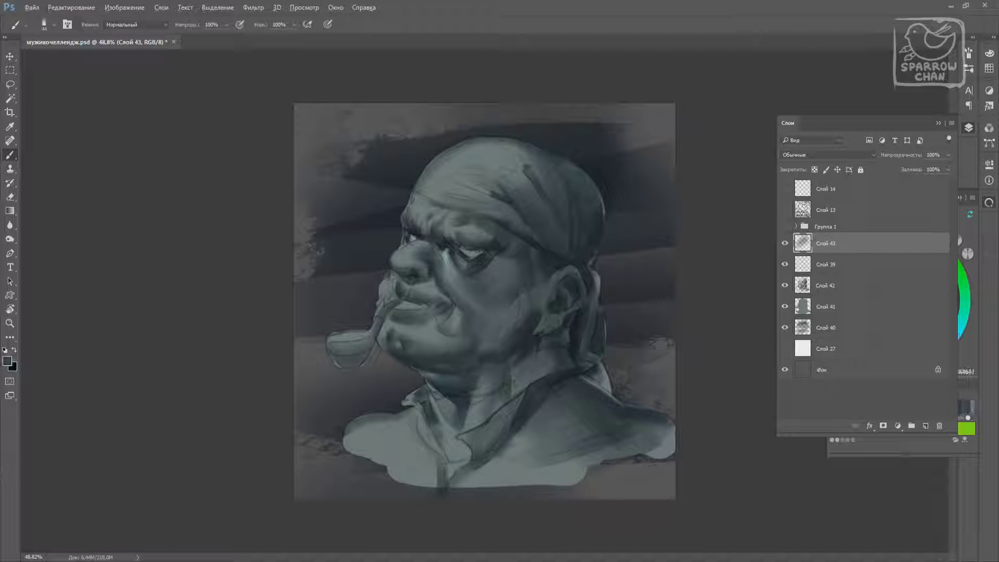
On Слой 43, darken around the eye with a very dark purple at 18 px, then undo it
left_click(853, 265)
left_click(948, 170)
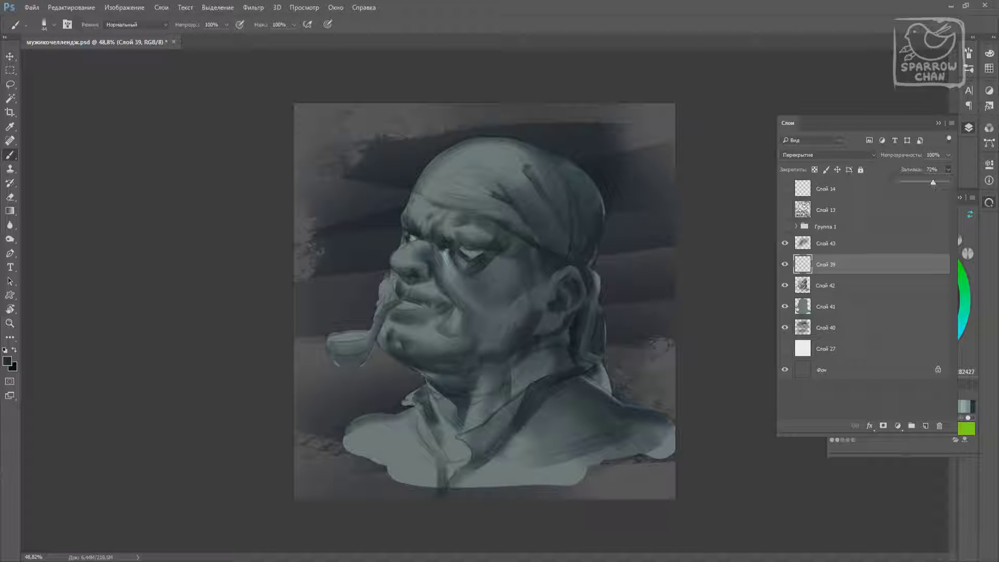
left_click(853, 243)
right_click(482, 286)
key("Return")
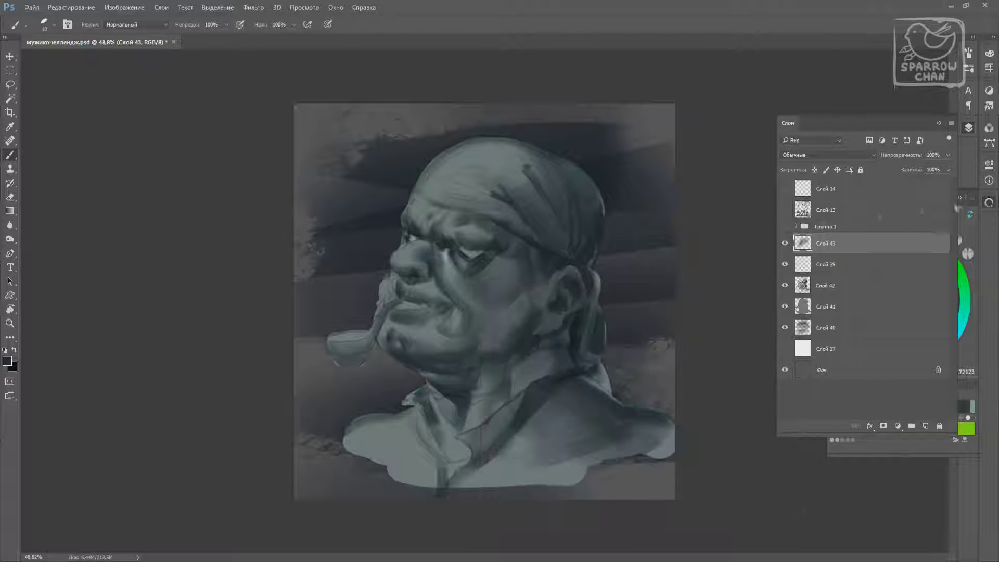
left_click(957, 208)
left_click(878, 360)
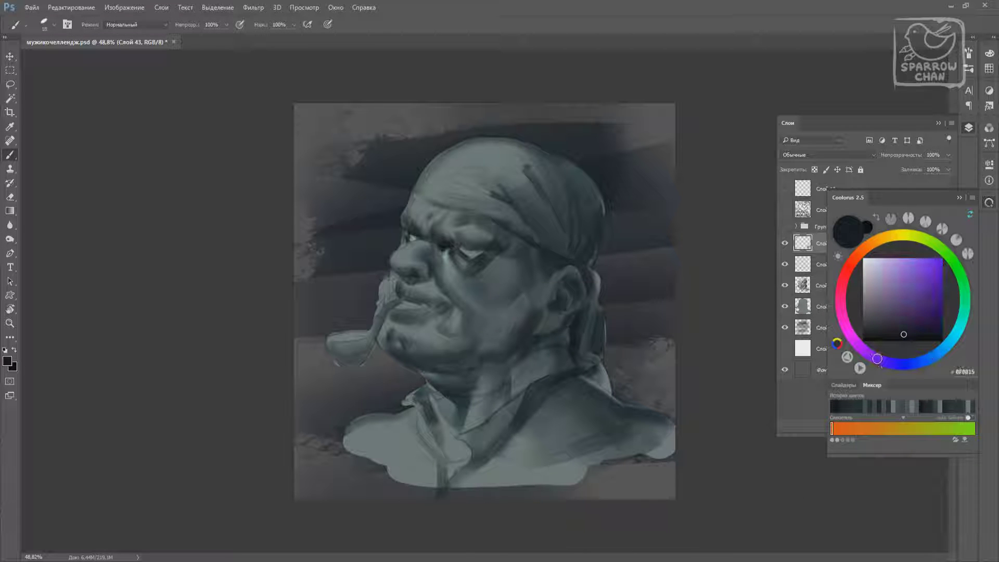
mouse_move(479, 263)
left_mouse_down()
mouse_move(494, 255)
mouse_move(482, 250)
left_mouse_up()
left_click(471, 254, "alt")
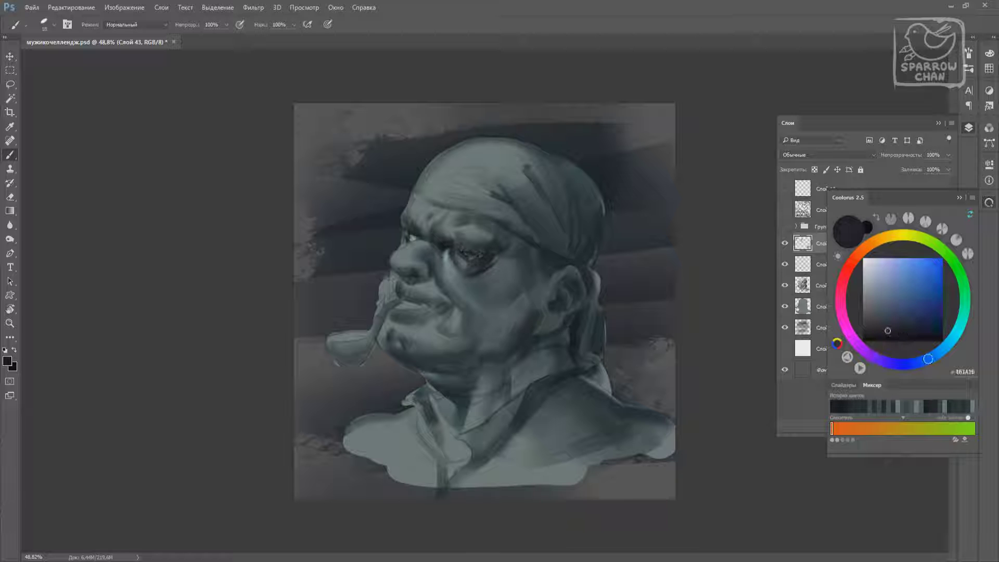
key("ctrl+z")
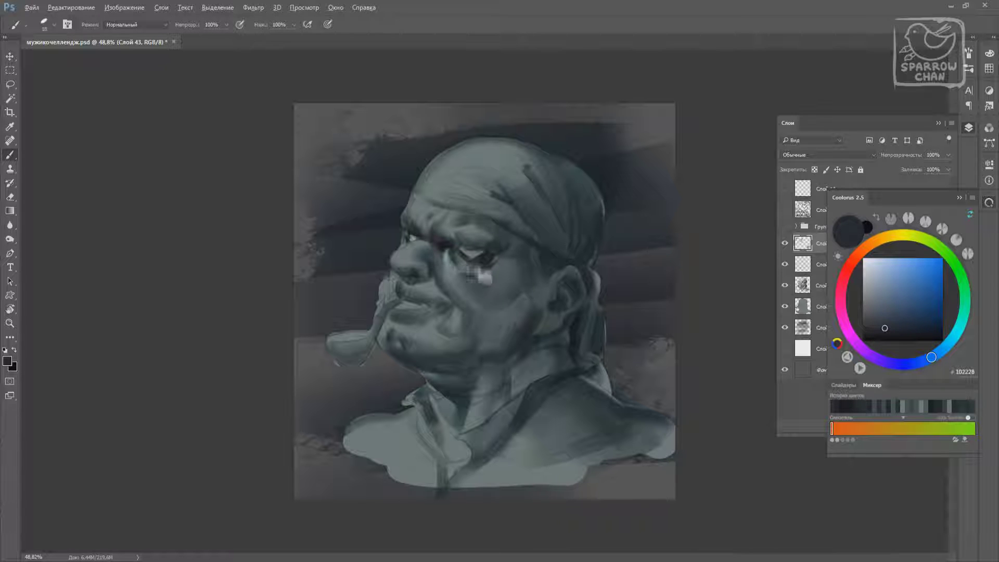
Darken the ear edge and mustache-cheek shadows, and paint over the pipe's white highlight
left_click(410, 277, "alt")
left_click(416, 301, "alt")
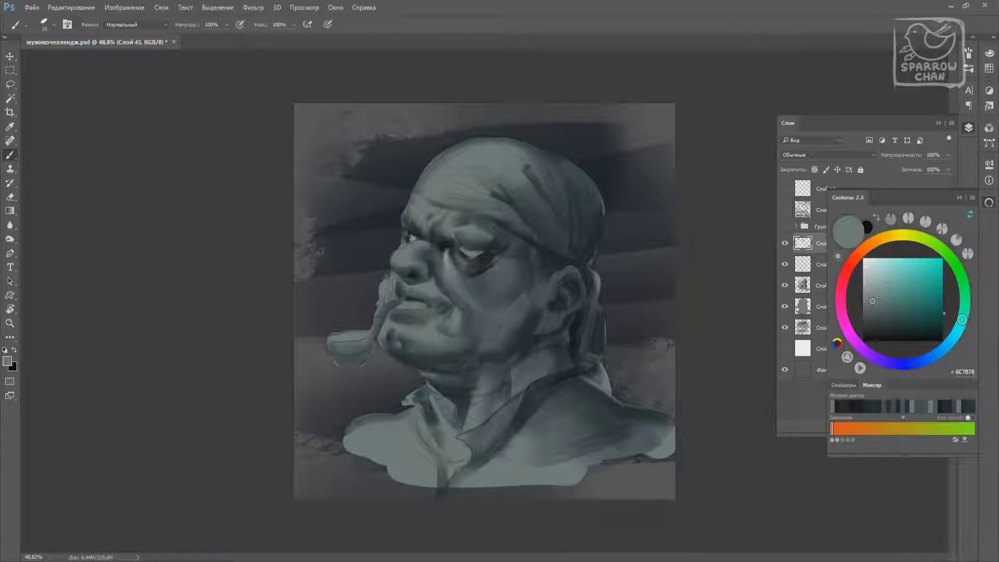
left_click(420, 261, "alt")
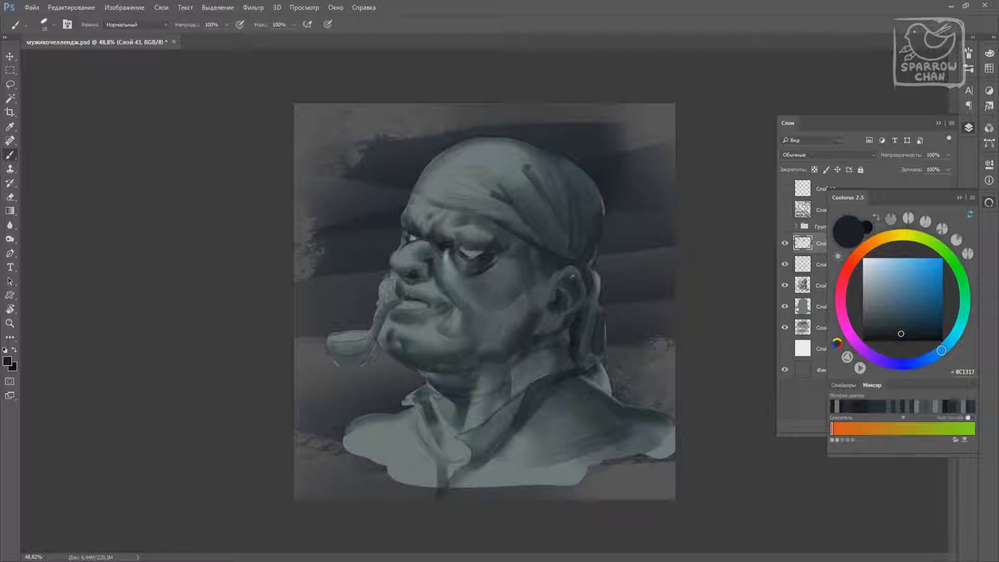
left_click_drag(572, 276, 576, 286)
mouse_move(385, 297)
left_mouse_down()
mouse_move(391, 287)
mouse_move(436, 302)
left_mouse_up()
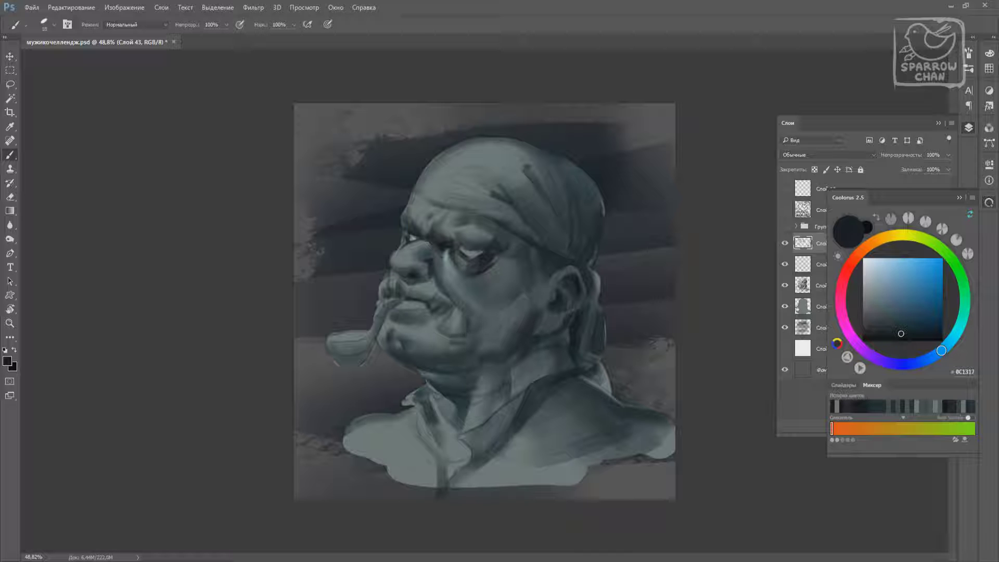
left_click(391, 312, "alt")
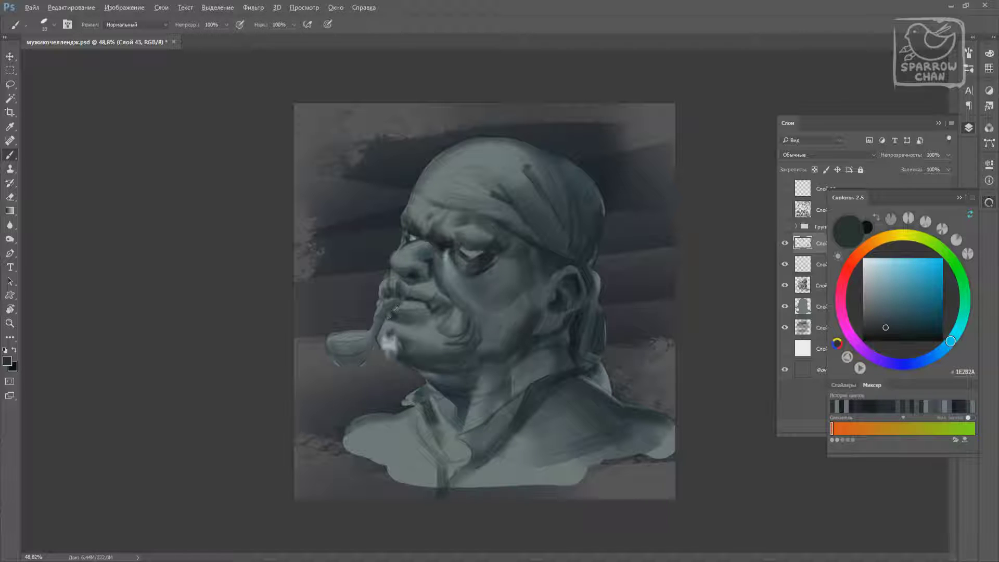
mouse_move(387, 338)
left_mouse_down()
mouse_move(391, 354)
mouse_move(437, 347)
left_mouse_up()
Add light strokes on the nose bridge and brow ridge, plus a subtle dark face stroke
left_click(405, 320, "alt")
left_click(422, 333, "alt")
left_click(407, 307, "alt")
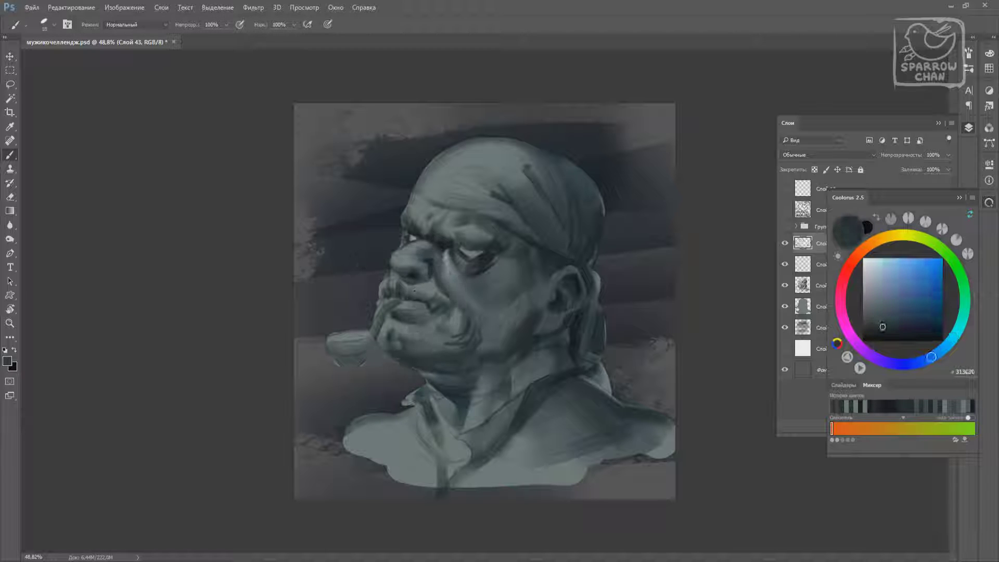
left_click(408, 237, "alt")
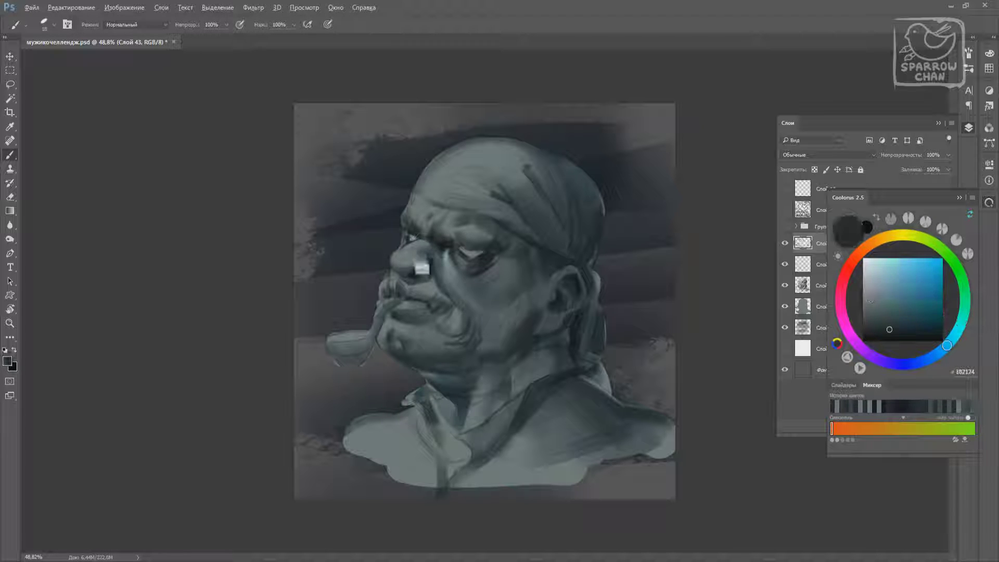
left_click_drag(411, 258, 416, 273)
mouse_move(403, 215)
left_mouse_down()
mouse_move(415, 201)
mouse_move(450, 207)
left_mouse_up()
left_click(558, 325, "alt")
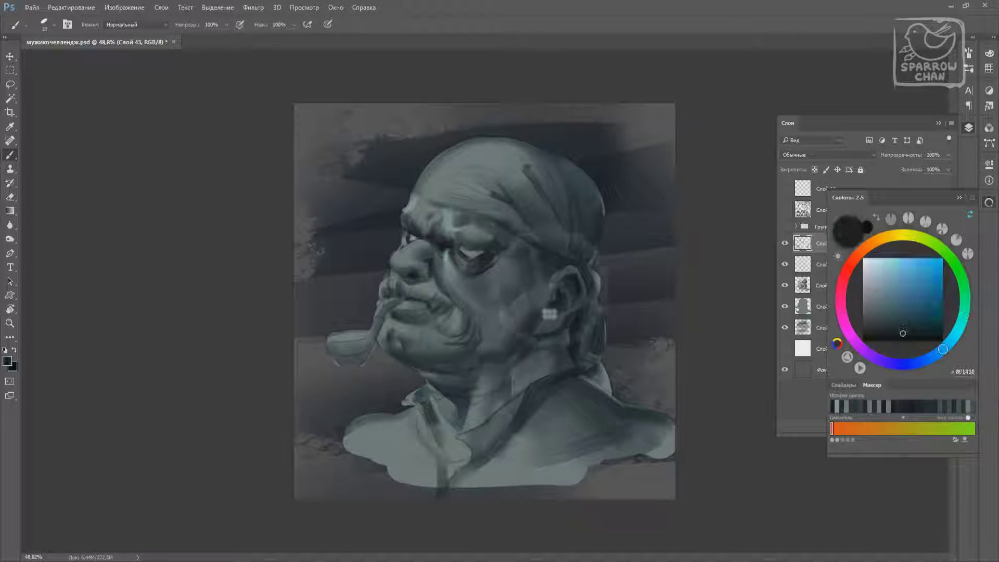
left_click_drag(529, 335, 532, 333)
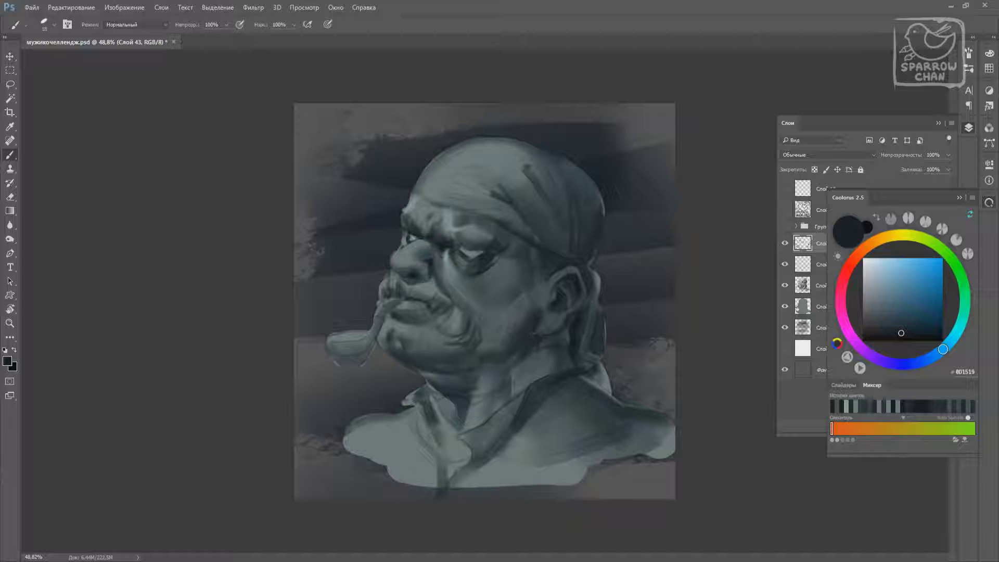
With a 62 px brush, paint broad dark strokes across the chest, collar and neck, redoing one stroke
left_click(374, 385, "alt")
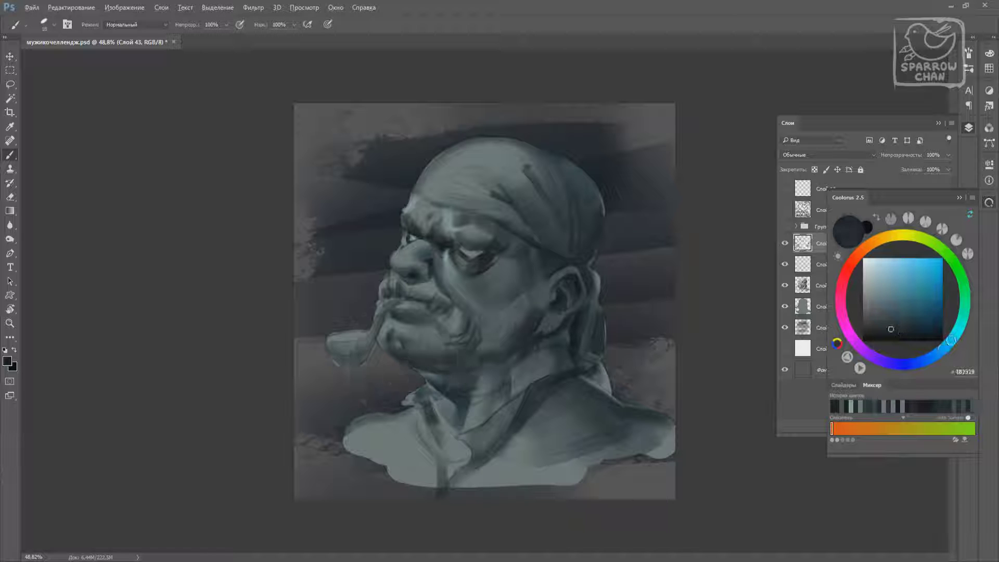
right_click(536, 333)
left_click_drag(568, 347, 599, 348)
key("Return")
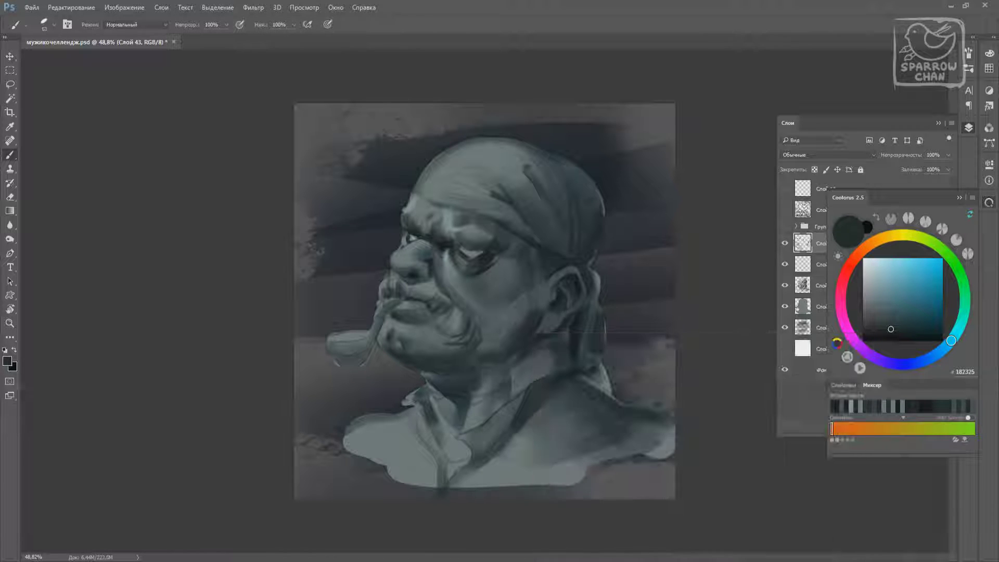
left_click_drag(505, 362, 471, 426)
left_click_drag(538, 345, 516, 395)
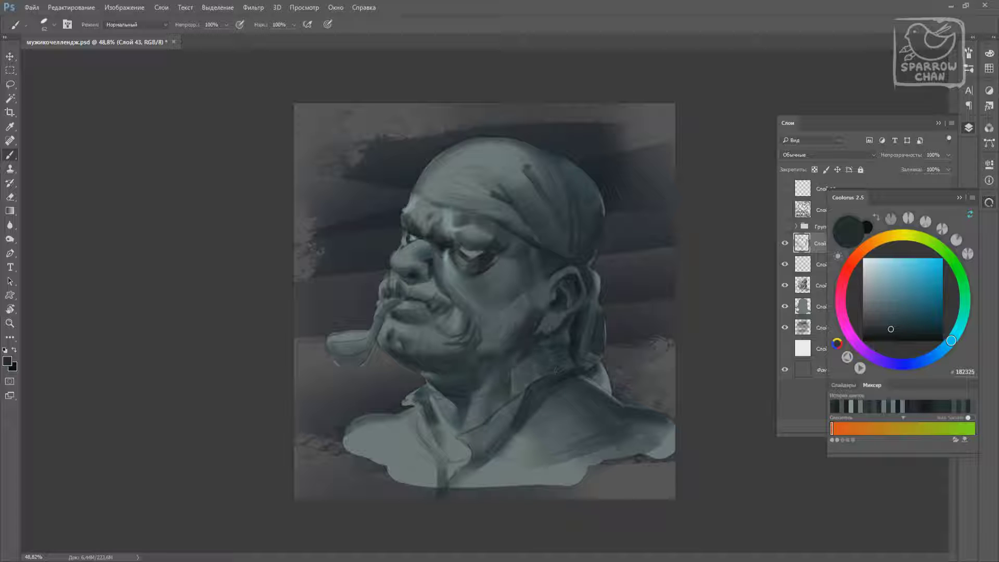
key("ctrl+z")
mouse_move(544, 361)
left_mouse_down()
mouse_move(538, 379)
mouse_move(512, 392)
left_mouse_up()
Set the brush to size 45 and paint near-black purple shadows along the collar and behind the ear
right_click(557, 333)
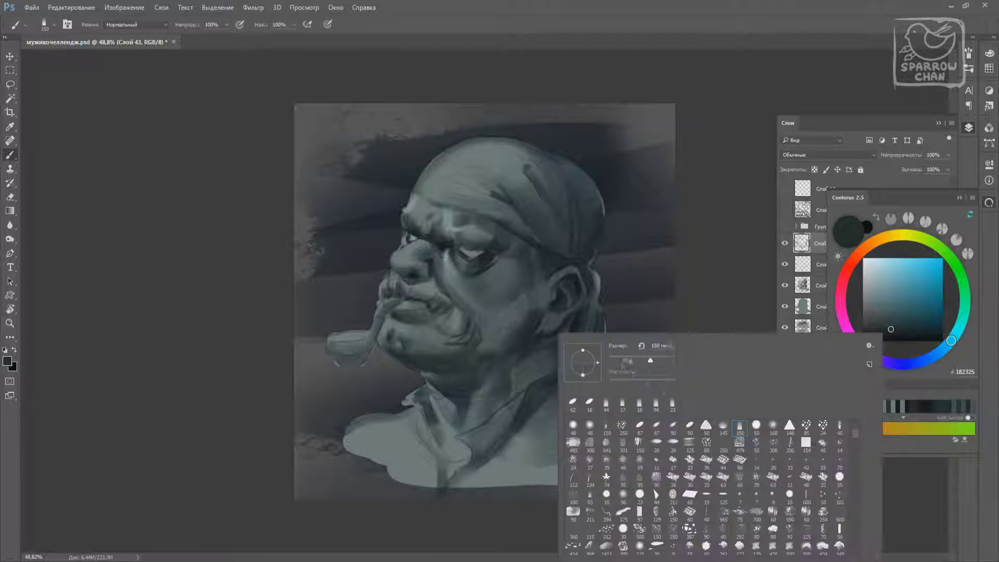
left_click_drag(619, 348, 607, 347)
key("Return")
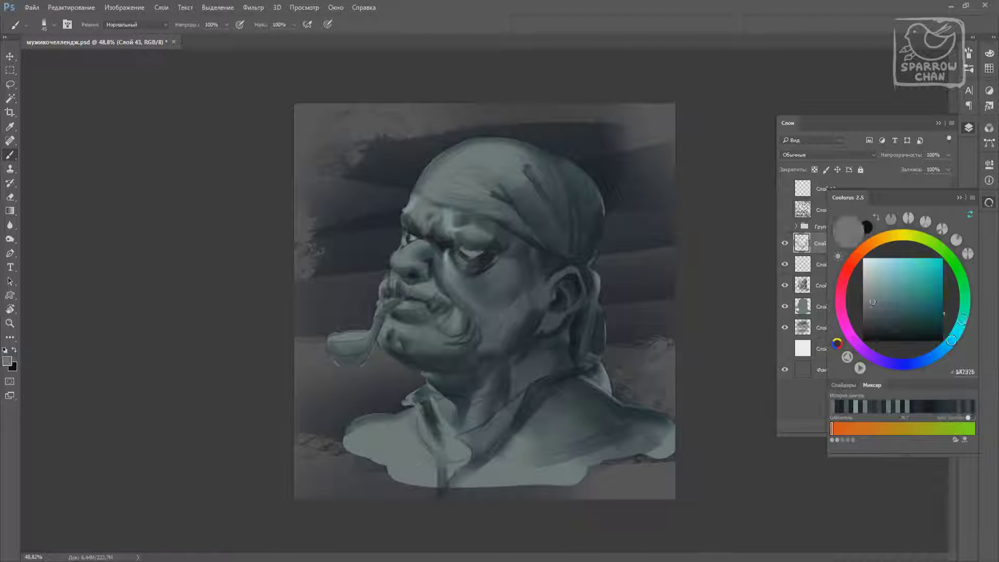
left_click(592, 370, "alt")
left_click_drag(592, 370, 491, 446)
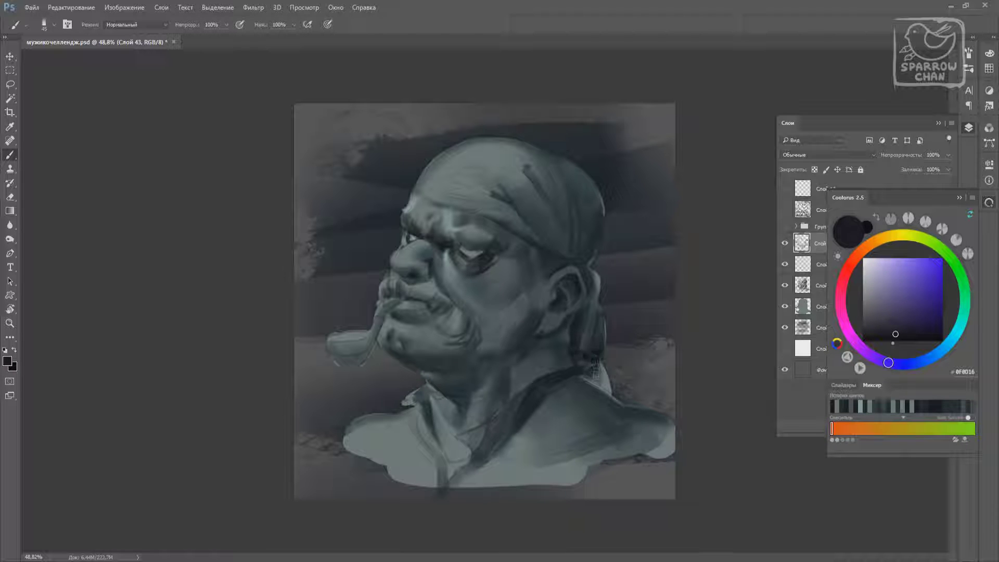
left_click_drag(595, 369, 587, 318)
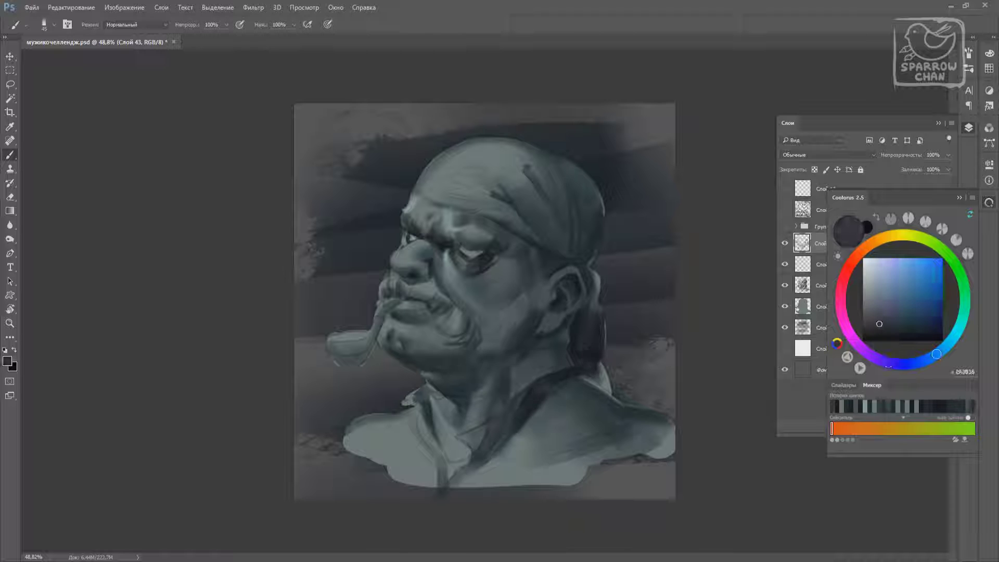
Sample a dark colour and repaint the dark collar strokes, including the collar fold
left_click(565, 376, "alt")
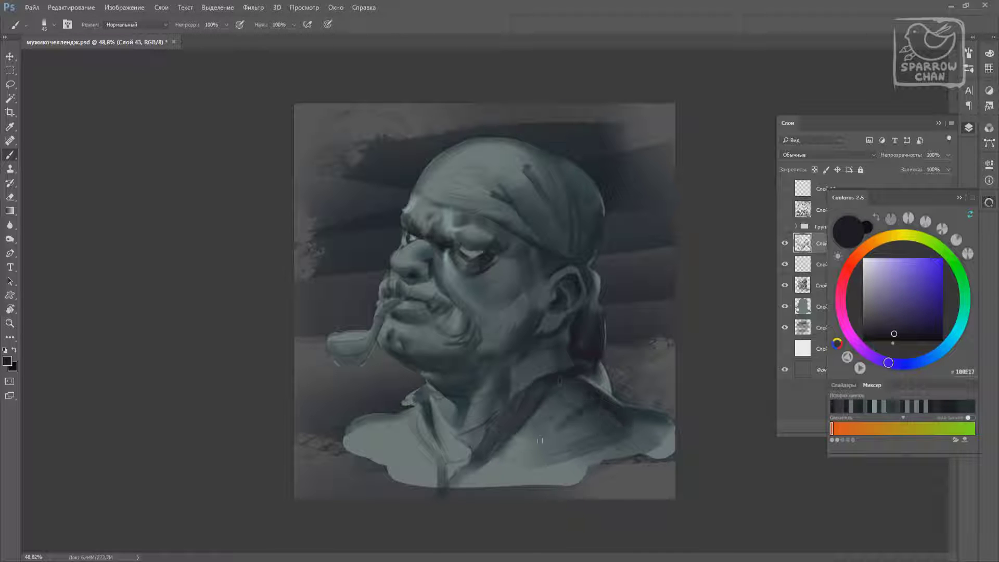
left_click_drag(582, 411, 541, 401)
key("ctrl+z")
left_click_drag(502, 463, 533, 413)
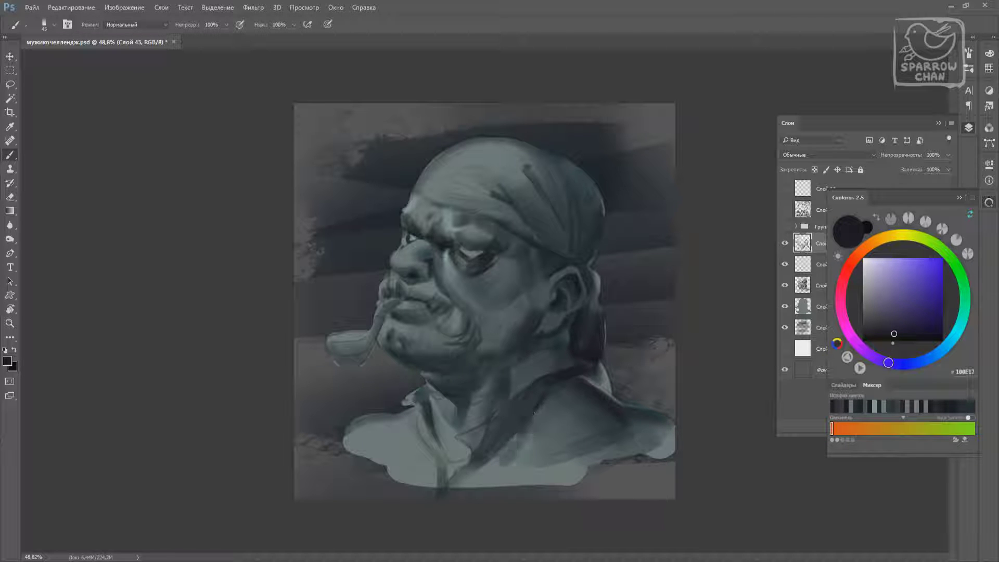
left_click_drag(443, 468, 440, 443)
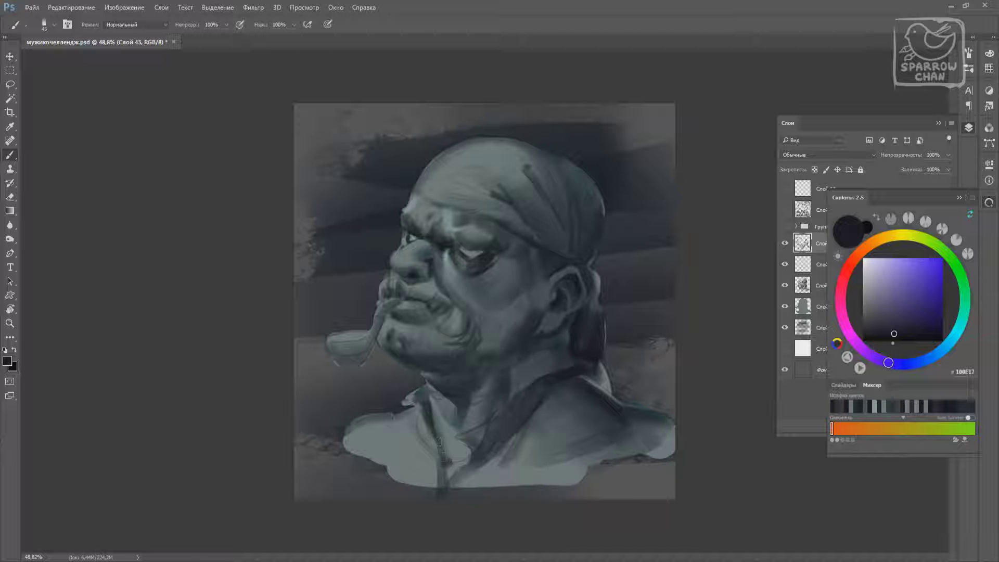
Darken the bandana's edge near the ear with dark navy, then sample dark teal from the head top
left_click(584, 457, "alt")
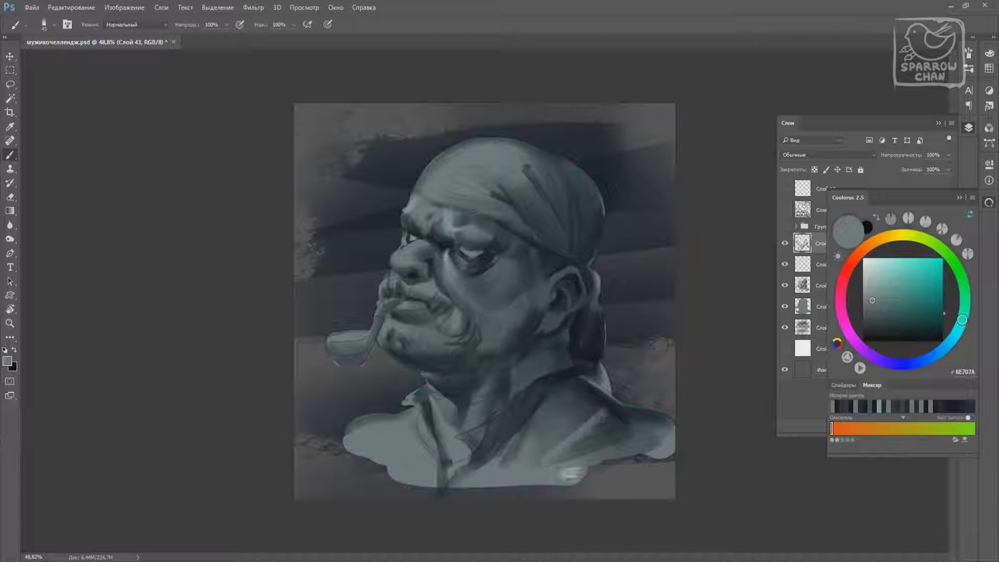
left_click(520, 461, "alt")
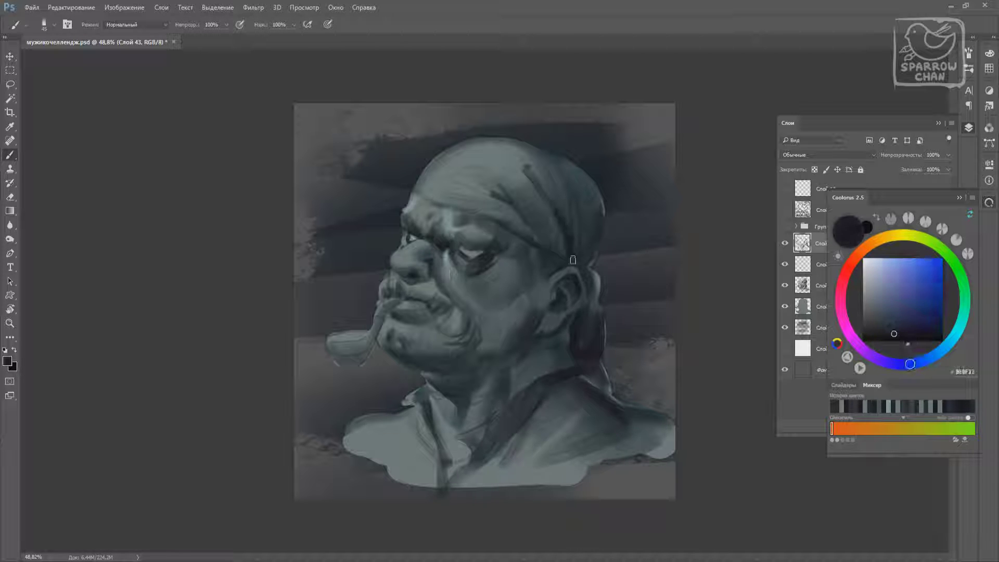
mouse_move(573, 260)
left_mouse_down()
mouse_move(587, 243)
mouse_move(579, 177)
left_mouse_up()
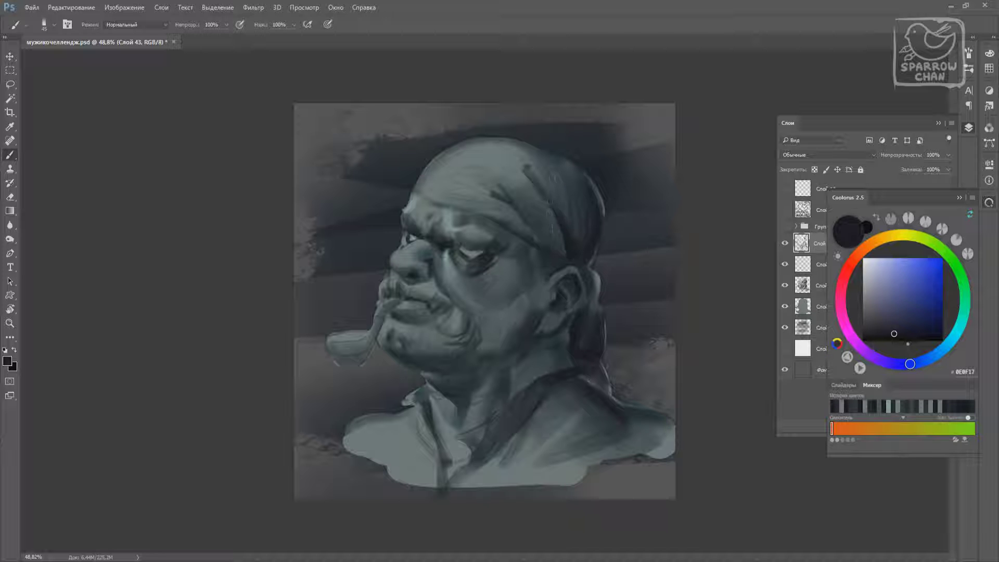
left_click(506, 142, "alt")
Paint a near-black stroke on the top of the head with a large 120 hatched brush
left_click(489, 263, "alt")
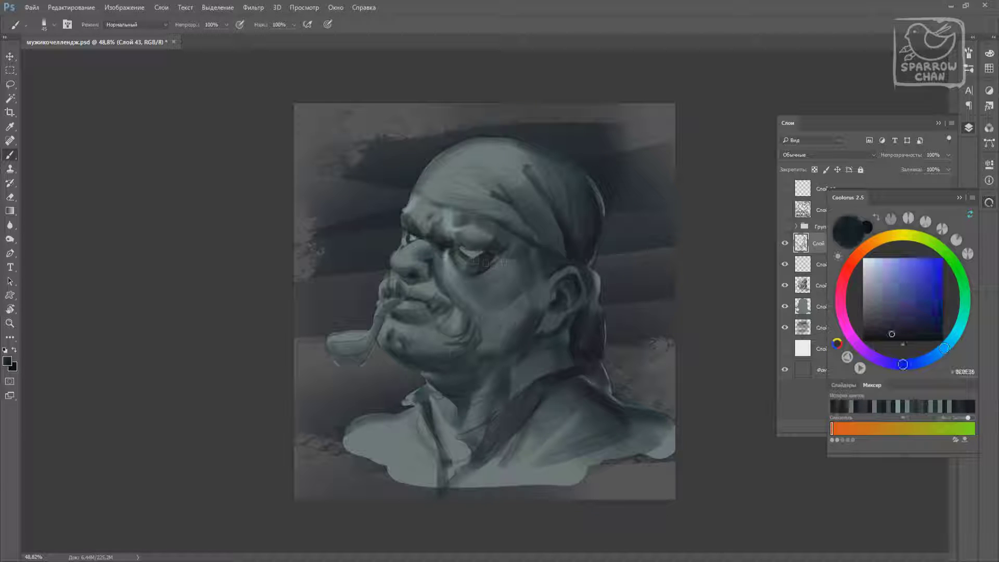
right_click(515, 207)
double_click(527, 249)
left_click_drag(510, 216, 502, 172)
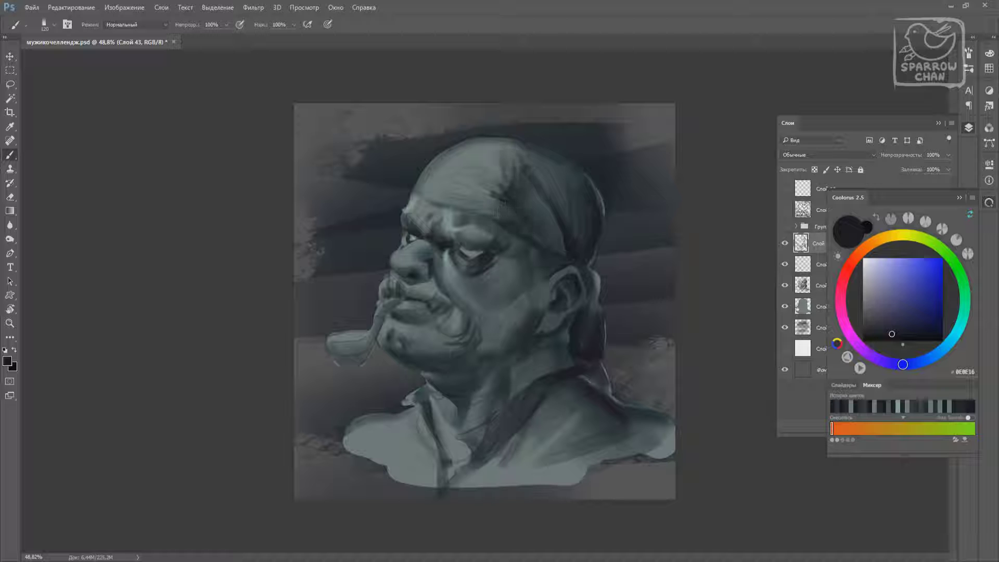
Zoom in and paint dark shadows around the nose and nostril with a size 31 brush
right_click(570, 299)
double_click(624, 395)
scroll(368, 289, "up", 2)
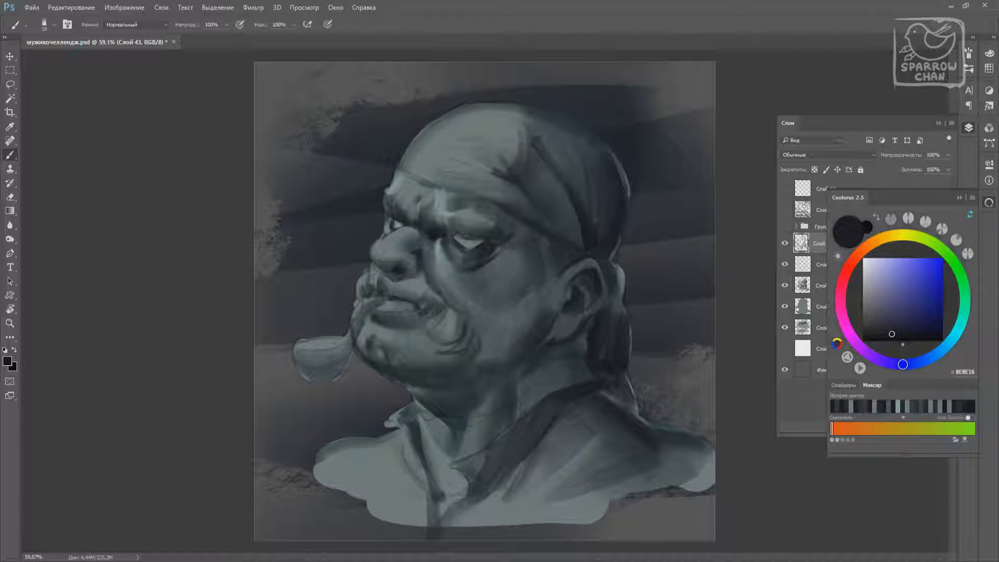
right_click(398, 262)
double_click(496, 333)
left_click_drag(373, 258, 411, 276)
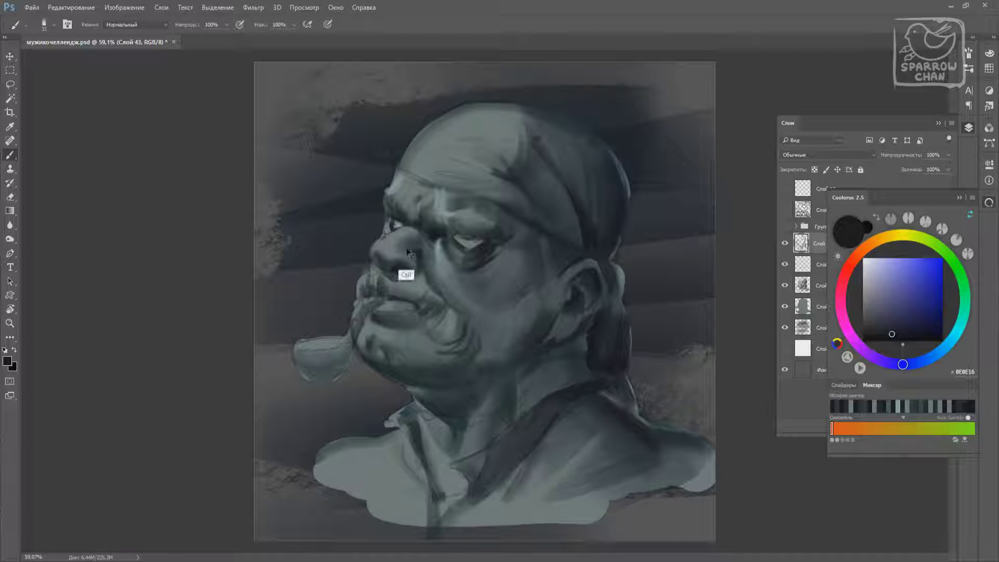
Add sampled dark accents around the nostril, eye socket and mouth, shrinking the brush to 17
left_click(406, 270, "alt")
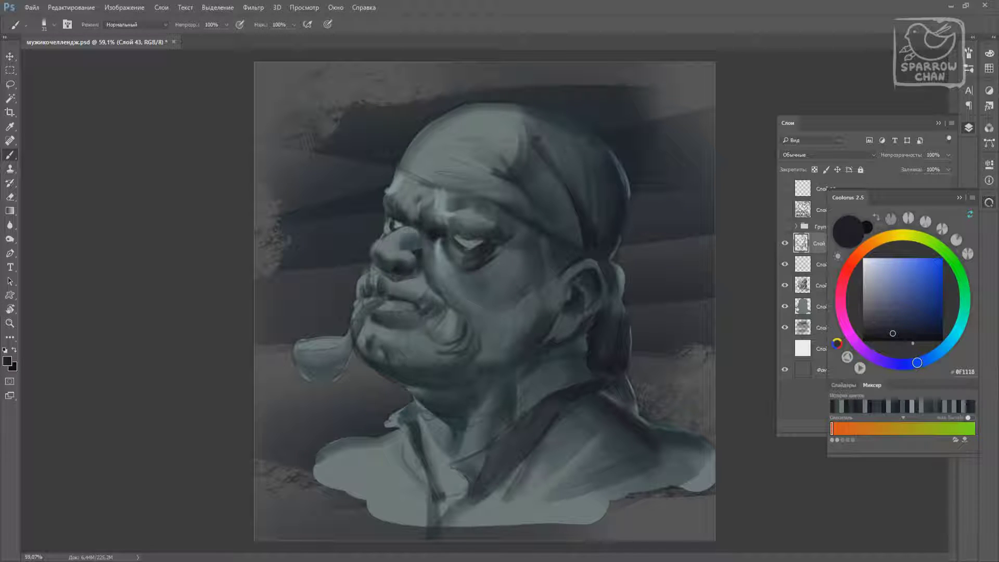
left_click(419, 281, "alt")
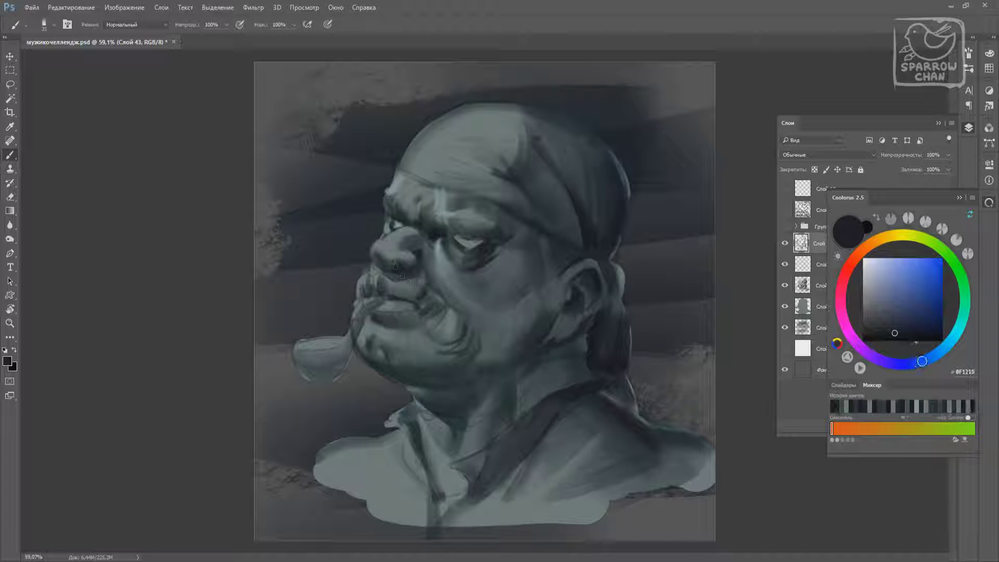
left_click_drag(423, 283, 440, 302)
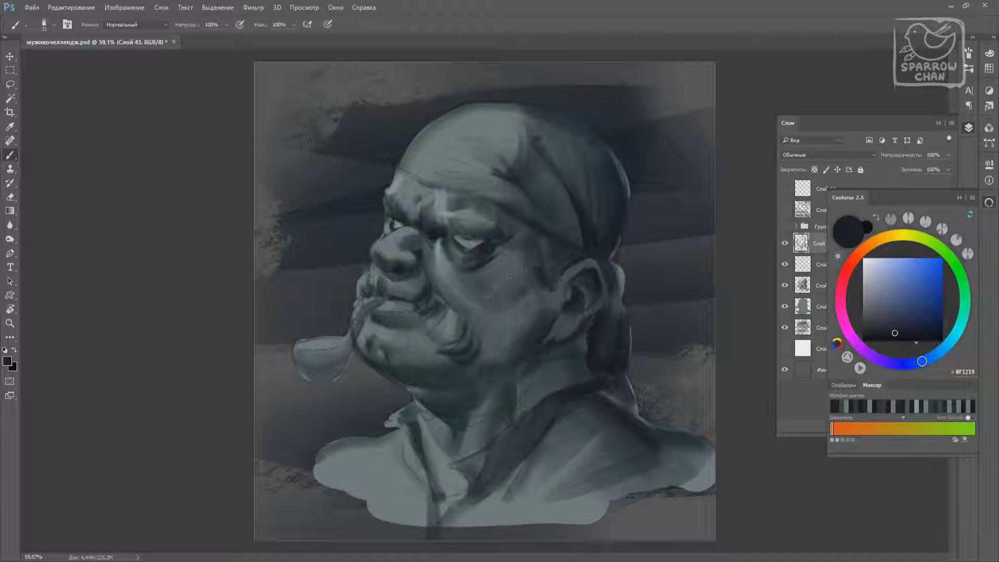
left_click_drag(495, 219, 481, 242)
key("bracketleft")
key("bracketleft")
left_click_drag(395, 279, 457, 342)
Darken the cheek with a dark cyan-tinted blue using a size 51 brush
right_click(419, 298)
double_click(453, 364)
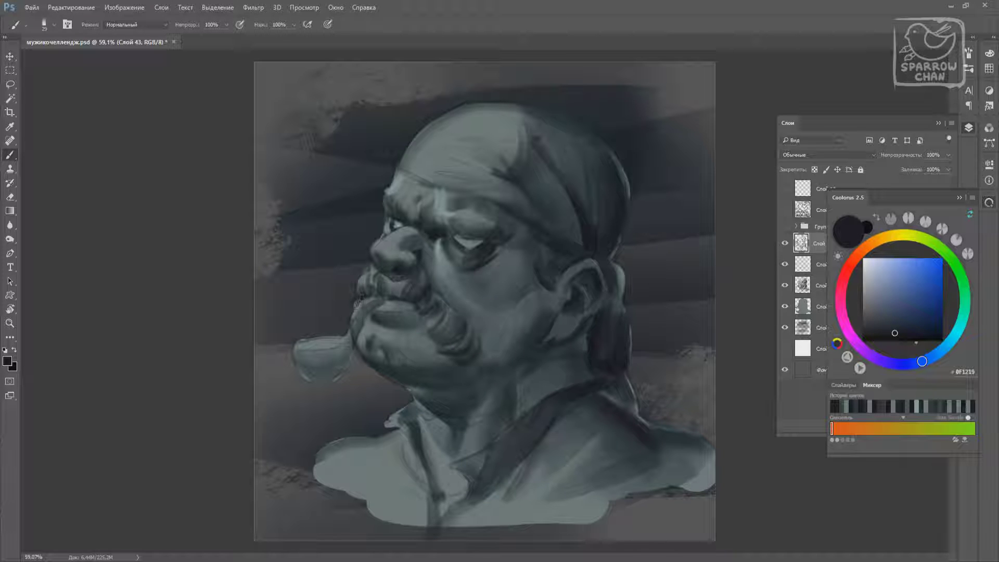
right_click(392, 285)
double_click(417, 375)
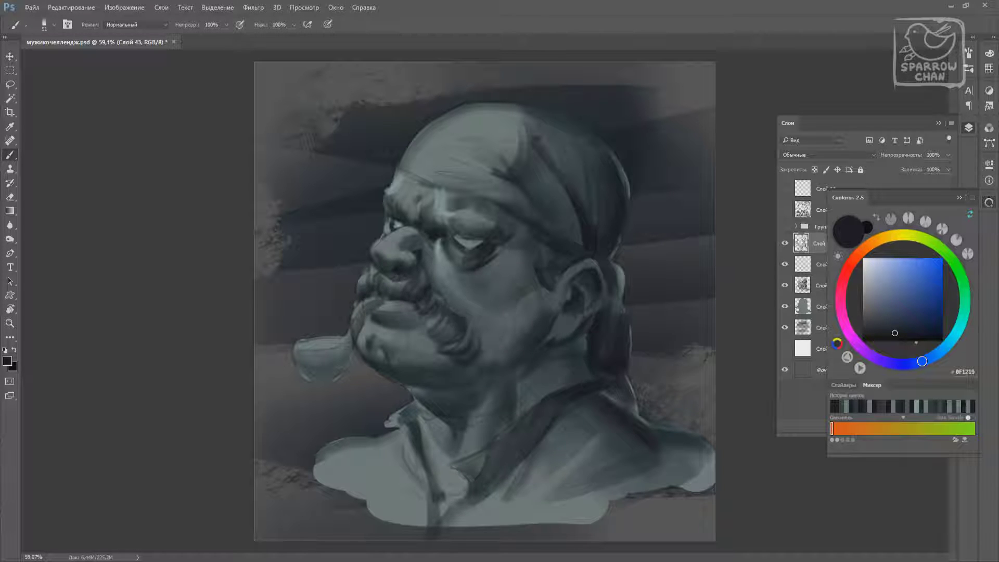
left_click(458, 276, "alt")
left_click(458, 276, "alt")
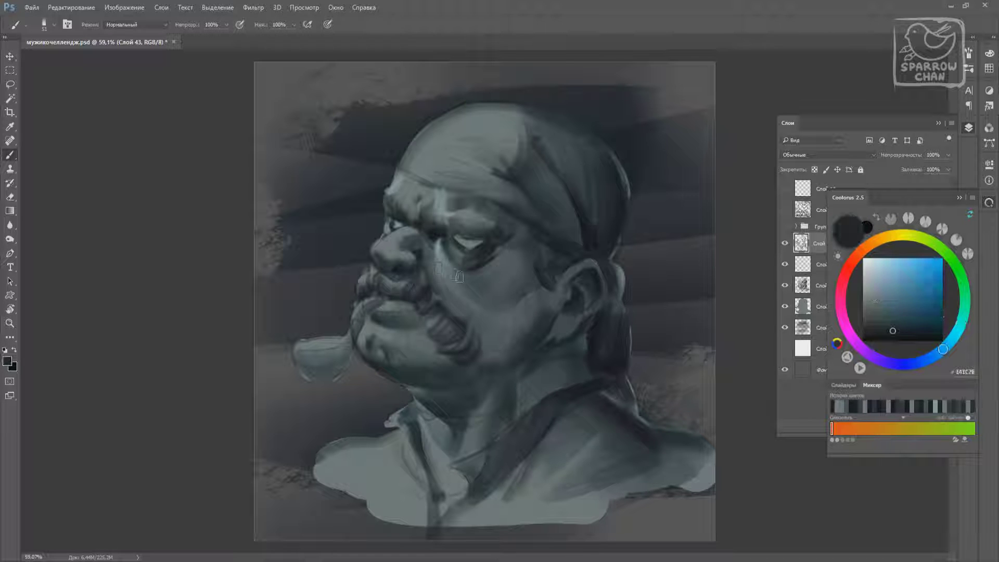
left_click_drag(493, 320, 470, 311)
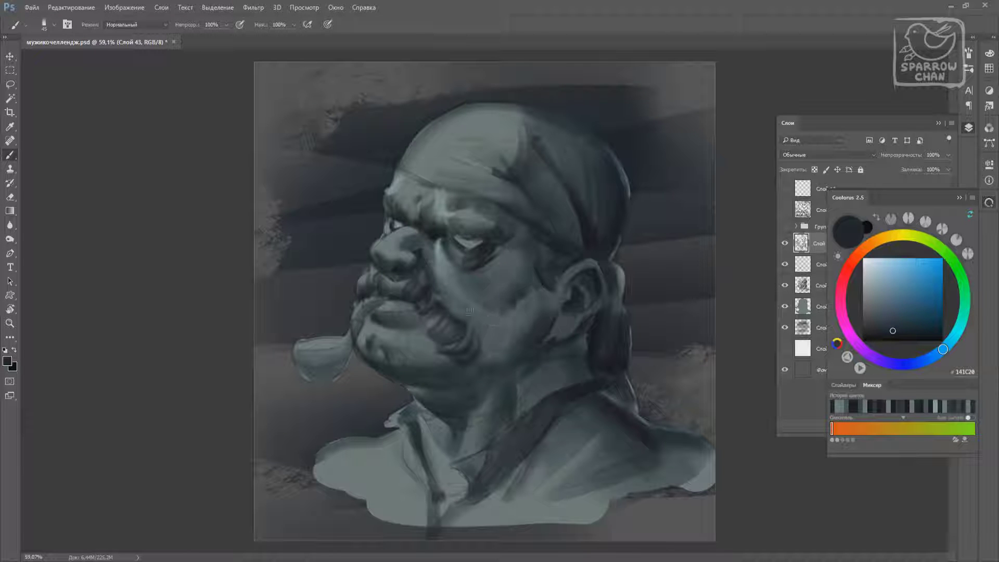
Paint a dark stroke near the eye with a size 18 brush
right_click(549, 302)
key("Escape")
left_click_drag(452, 247, 482, 237)
Paint dark blue around the eye, diagonal strokes across the cheek before the ear, and under the chin
left_click(457, 252, "alt")
left_click_drag(457, 245, 457, 263)
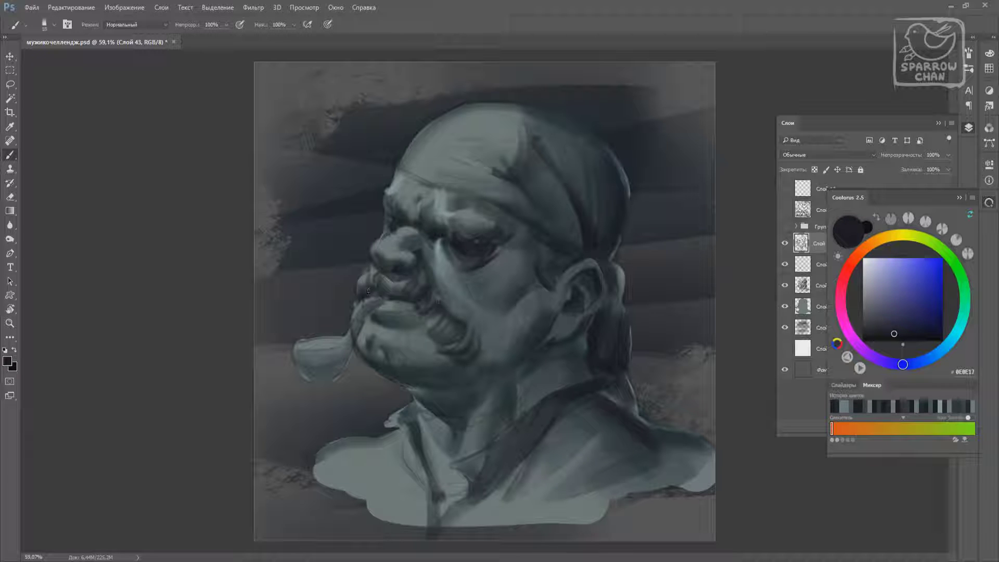
left_click_drag(521, 294, 504, 344)
left_click_drag(536, 289, 525, 329)
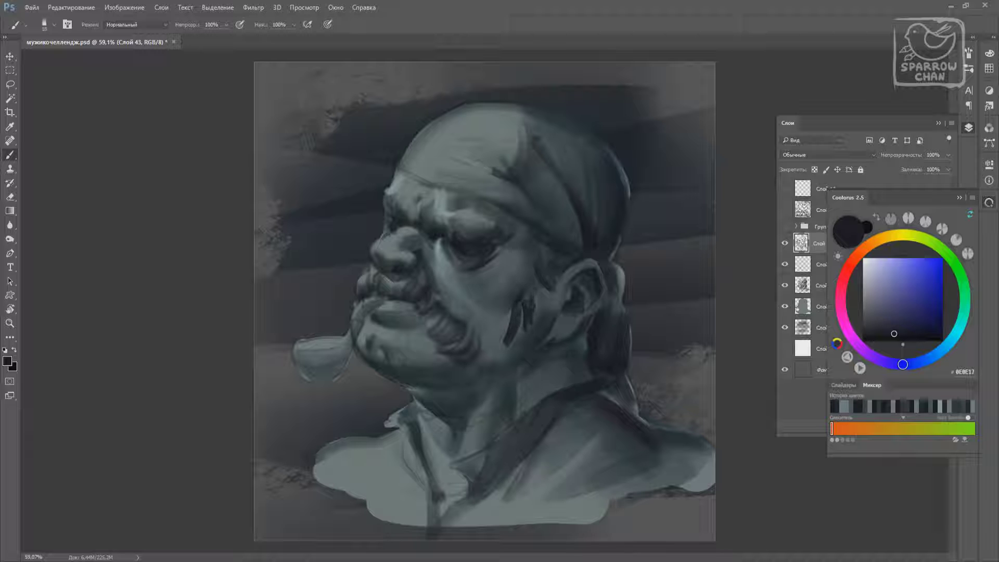
left_click_drag(489, 295, 475, 329)
mouse_move(416, 391)
left_mouse_down()
mouse_move(448, 391)
mouse_move(421, 432)
left_mouse_up()
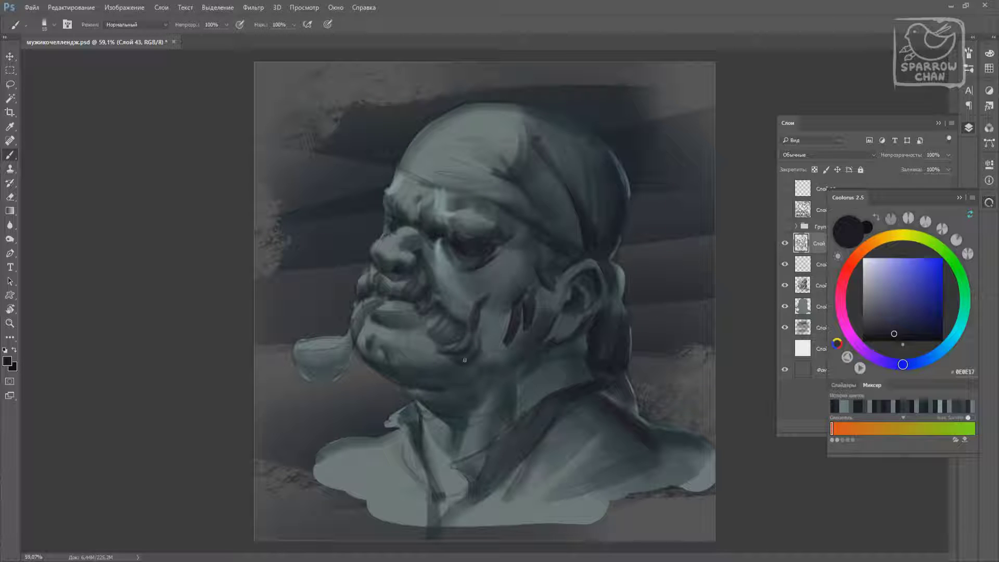
Hatch the cheek with vertical and finger-like dark strokes in a sampled grey-blue
left_click_drag(491, 307, 501, 346)
left_click(488, 350, "alt")
left_click_drag(486, 310, 491, 347)
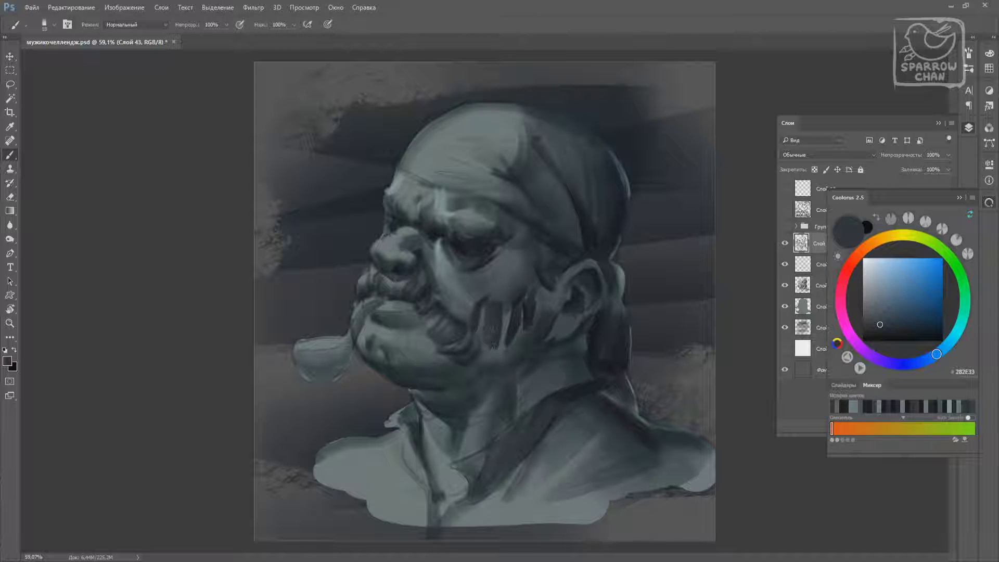
left_click_drag(533, 296, 508, 343)
Add a lighter grey-blue stroke on the cheek, sampling olive-grey, grey and teal-grey tones
left_click(505, 345, "alt")
left_click(495, 330, "alt")
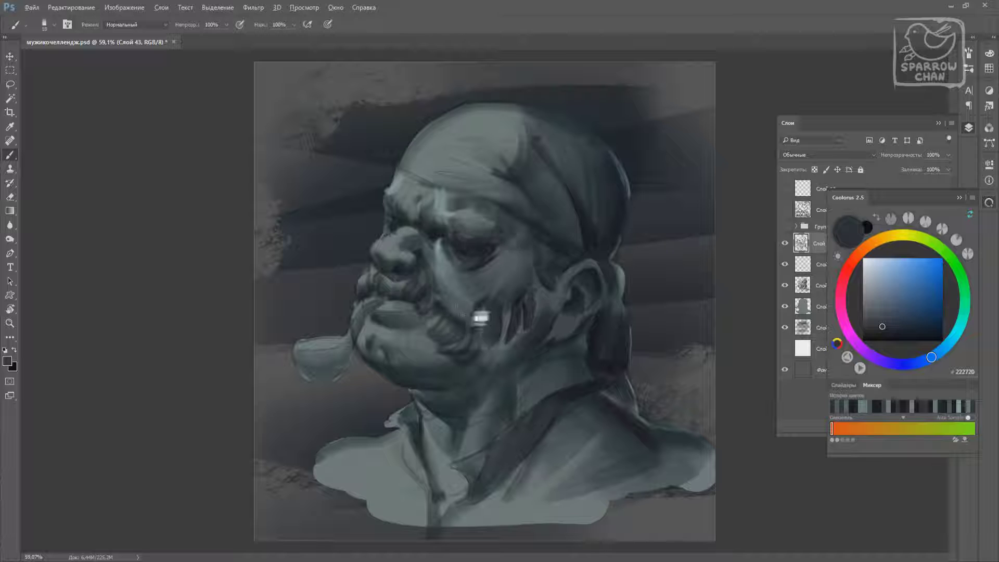
left_click_drag(539, 327, 535, 299)
left_click(531, 308, "alt")
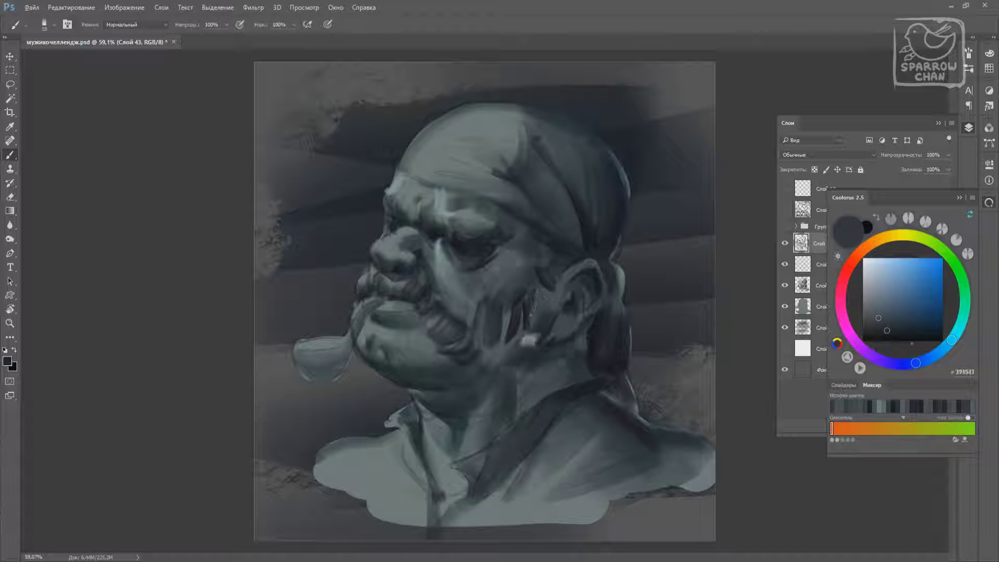
left_click(514, 364, "alt")
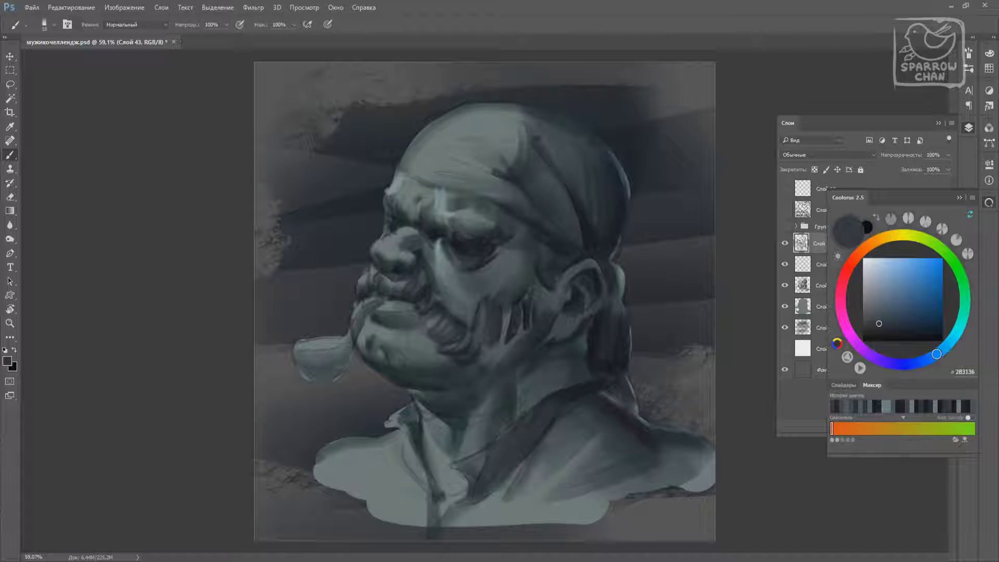
left_click(455, 314, "alt")
Paint light vertical streaks down the cheek with a 9 px brush
right_click(542, 319)
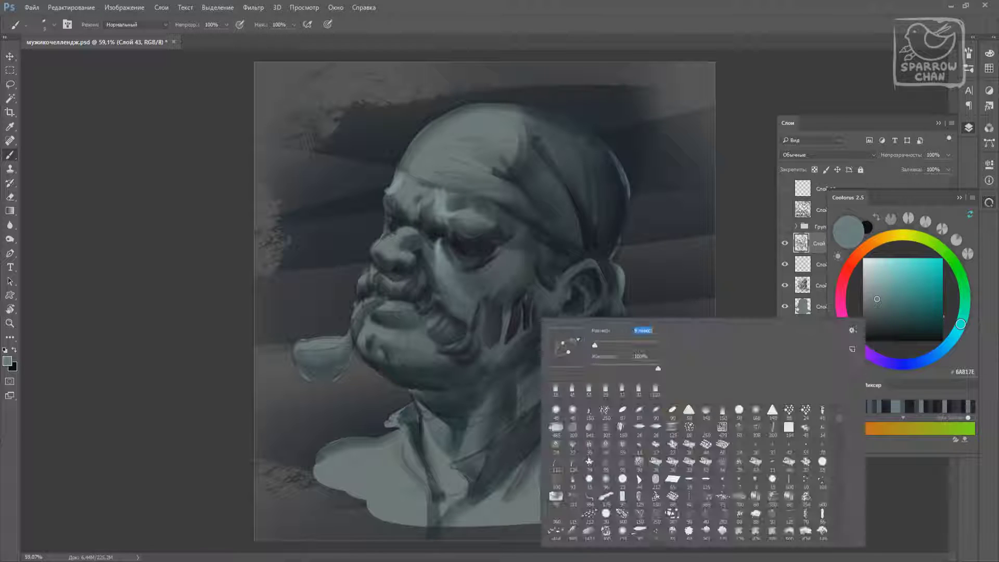
double_click(567, 364)
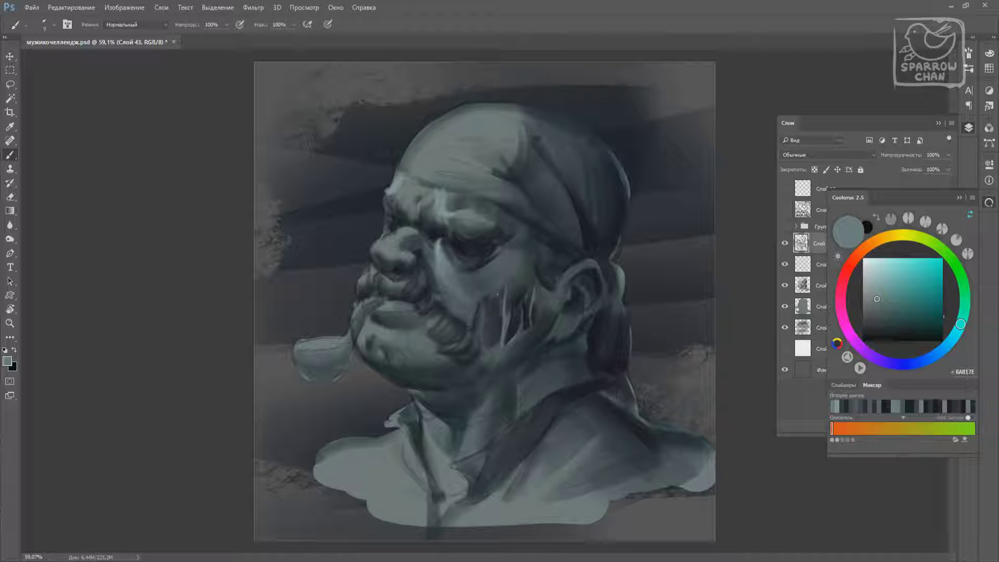
left_click_drag(500, 293, 498, 321)
left_click_drag(482, 299, 479, 333)
Paint dark strokes between the cheek streaks using sampled near-black and blue-grey tones
left_click(504, 339, "alt")
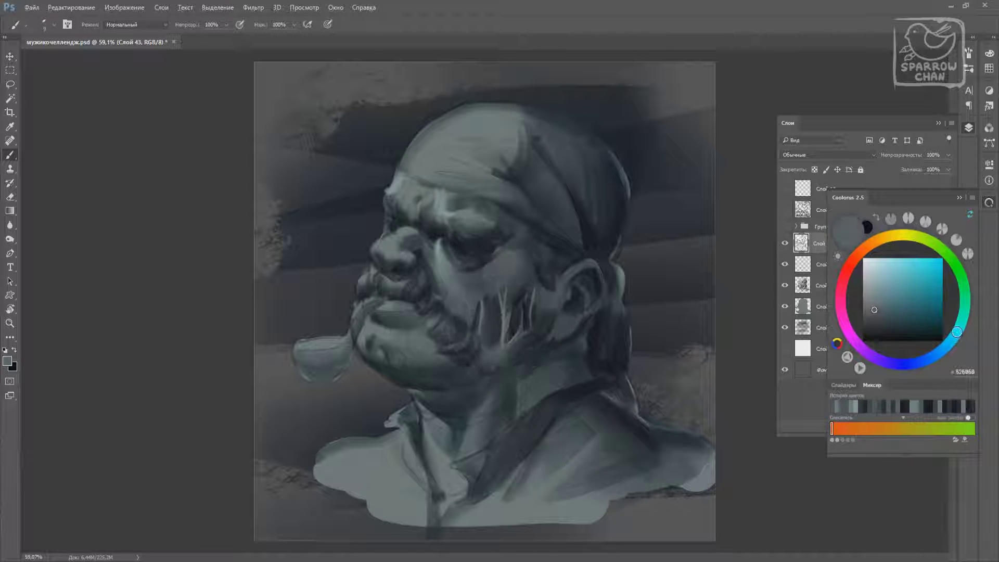
left_click(455, 266, "alt")
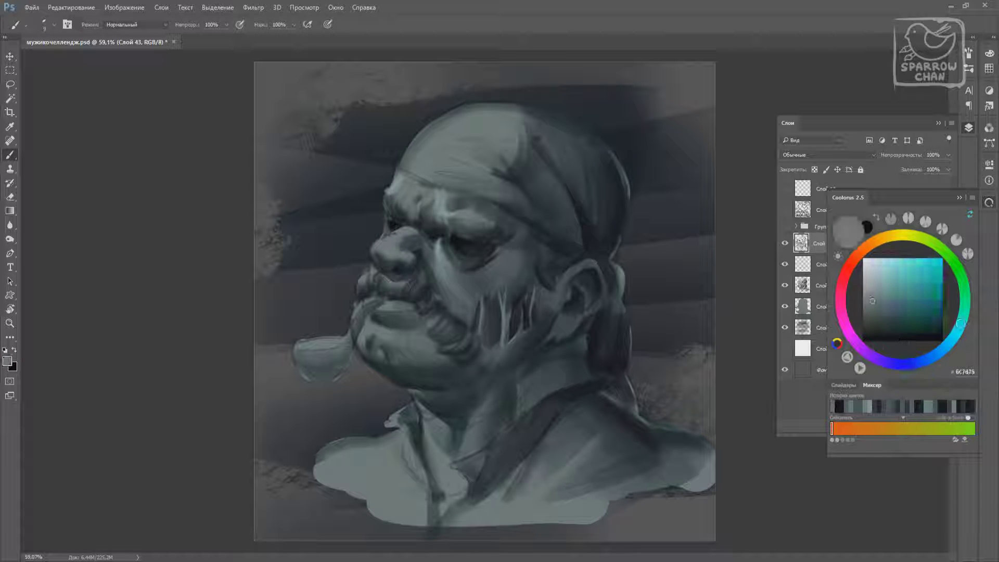
left_click(933, 359)
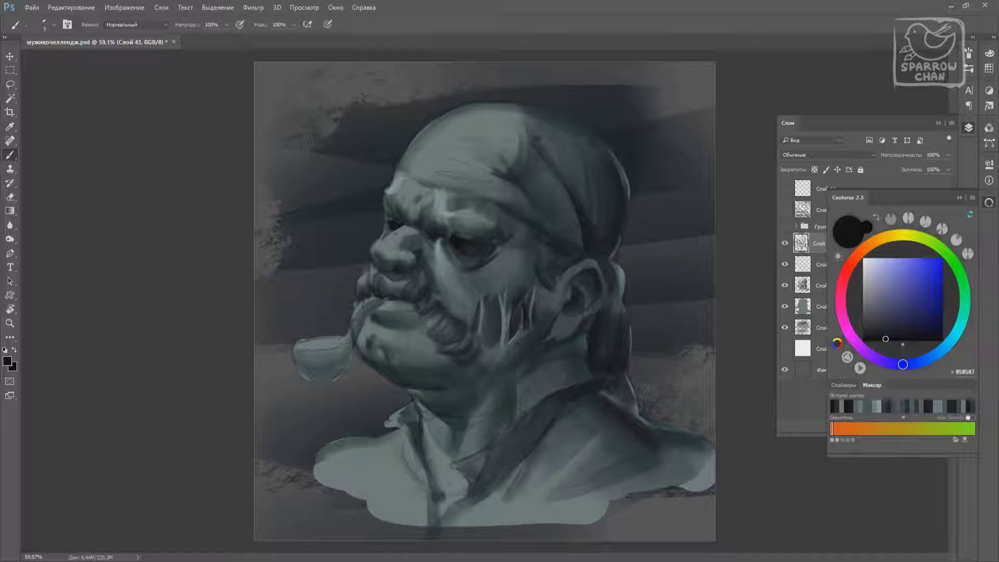
left_click(416, 411, "alt")
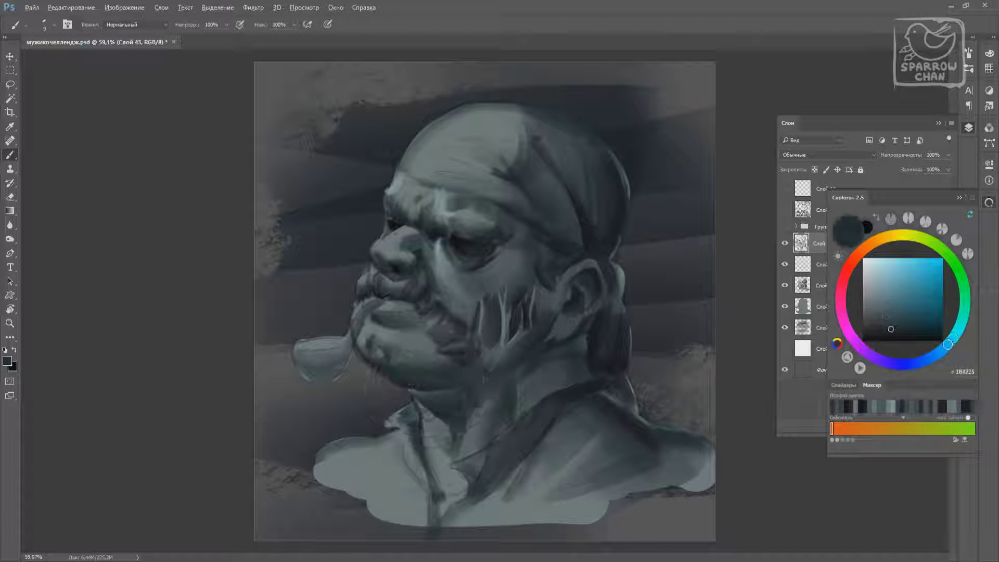
right_click(519, 289)
left_click_drag(574, 315, 588, 316)
left_click_drag(489, 348, 510, 312)
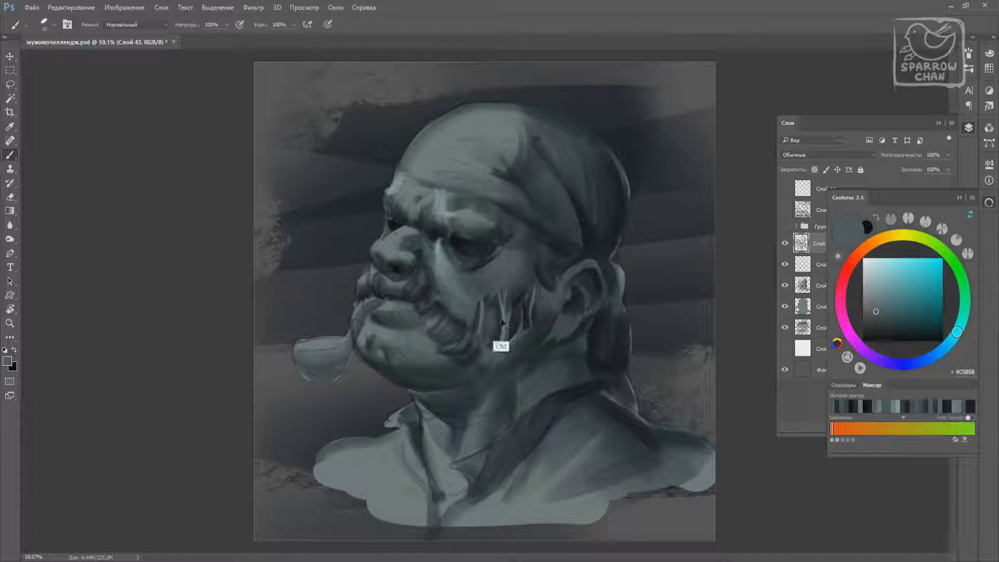
Paint a purplish near-black shadow from behind the ear down the neck
left_click(504, 314, "alt")
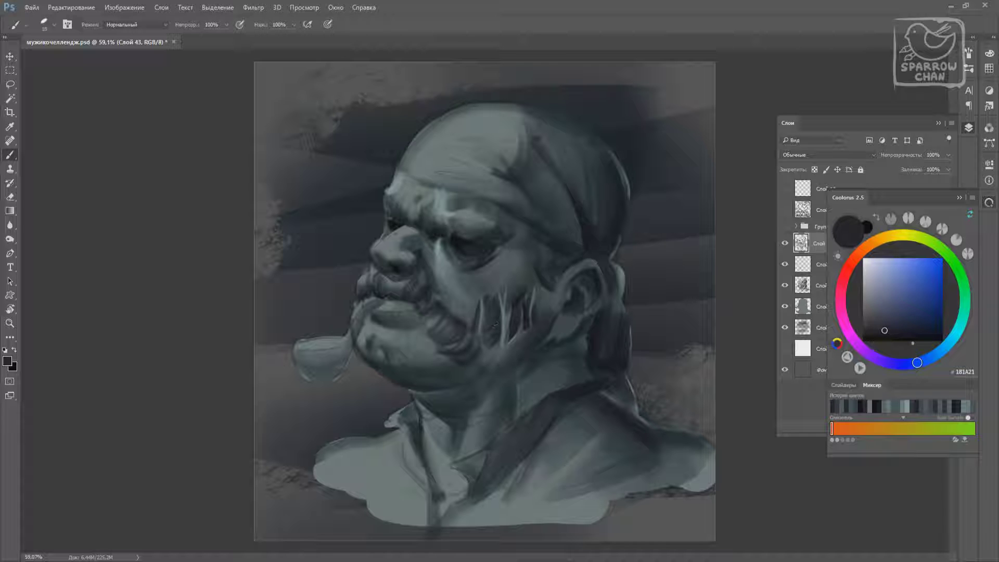
left_click(458, 241, "alt")
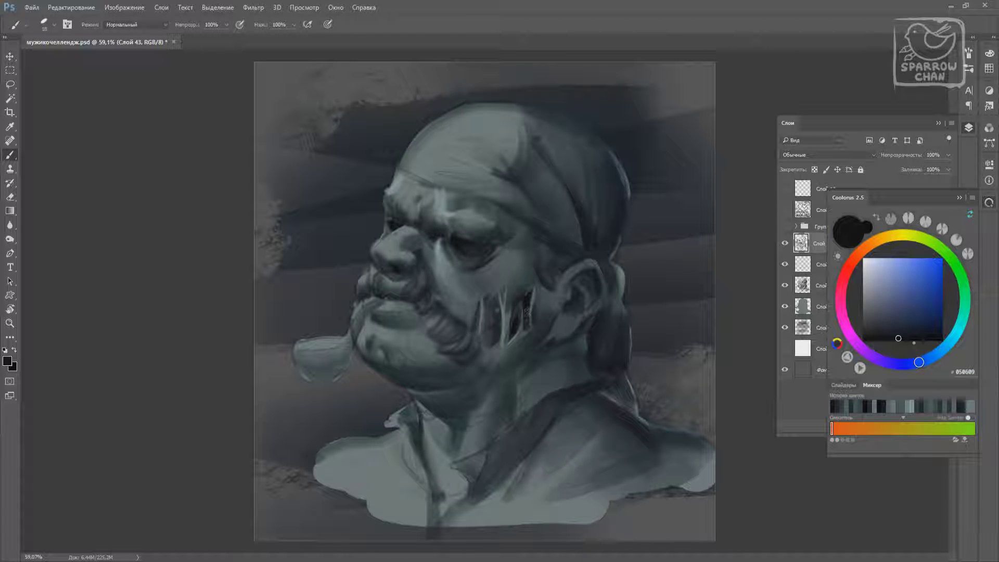
left_click(489, 344, "alt")
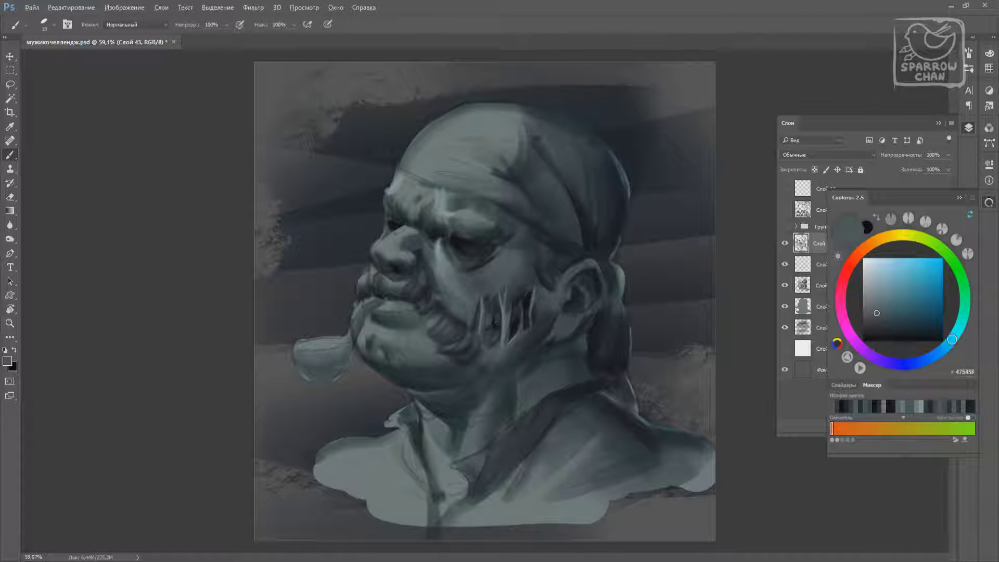
left_click(470, 340, "alt")
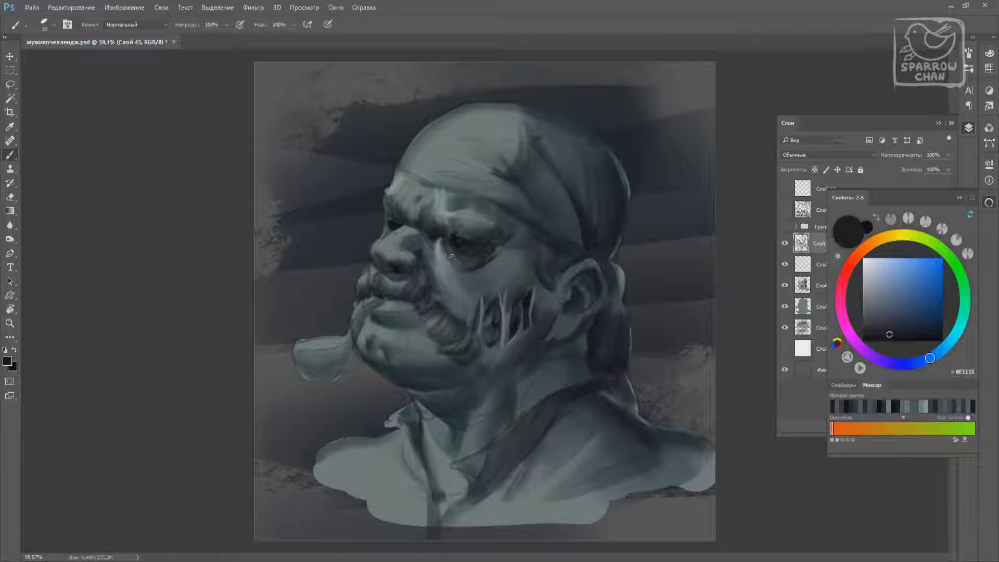
left_click(568, 327, "alt")
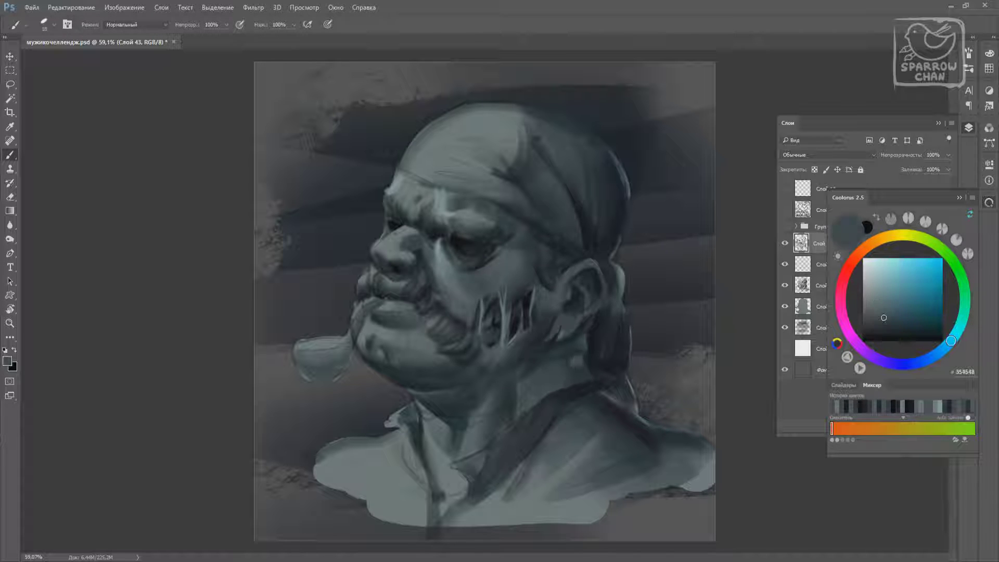
left_click(566, 339, "alt")
left_click(593, 329, "alt")
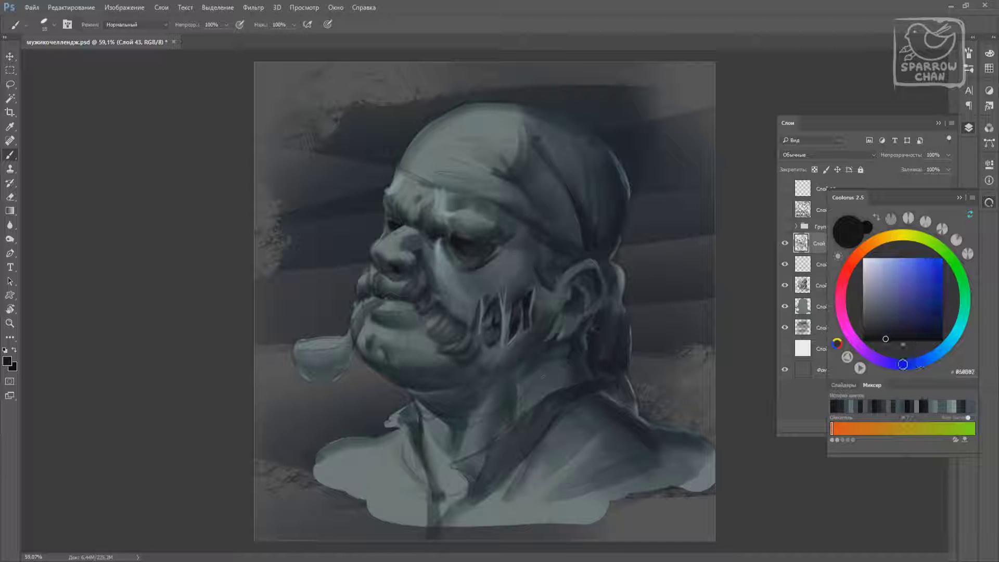
left_click_drag(604, 366, 633, 410)
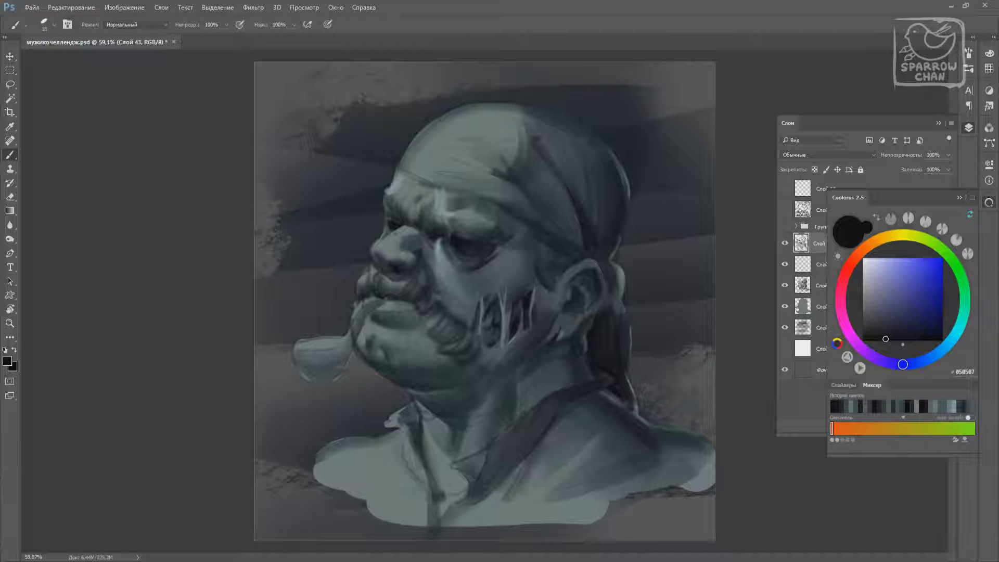
Sample lighter dark and teal tones near the mouth and set a larger brush size
left_click(379, 309, "alt")
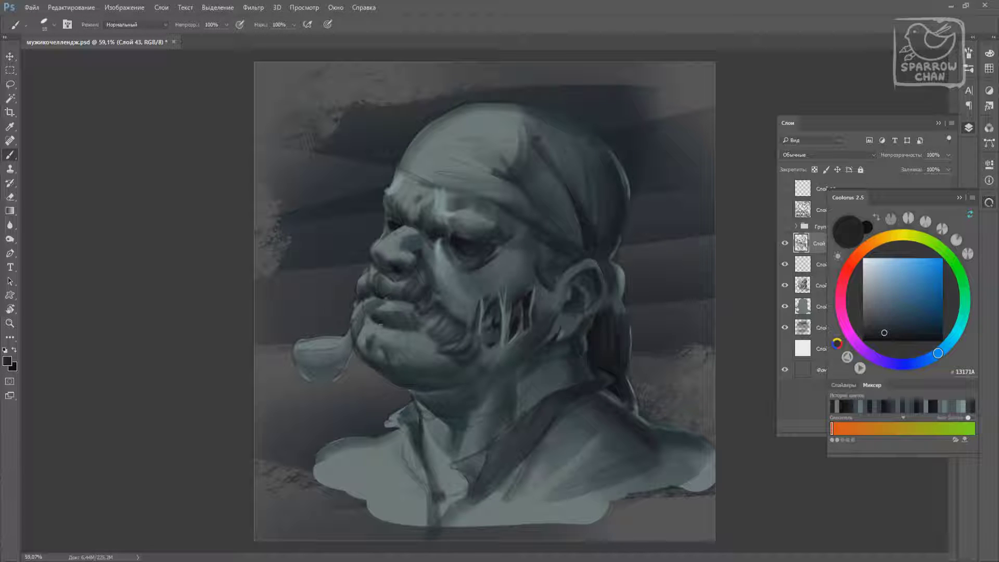
left_click(383, 356, "alt")
right_click(432, 333)
key("Return")
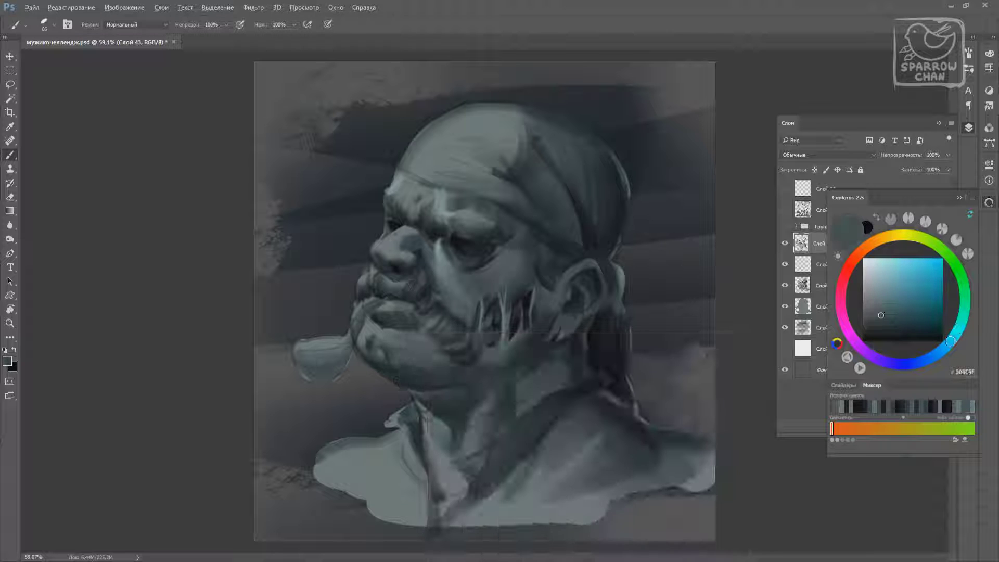
Sample grey 6E707A and teal-grey 63716F, resizing the brush from 61 px to 23 px
right_click(499, 333)
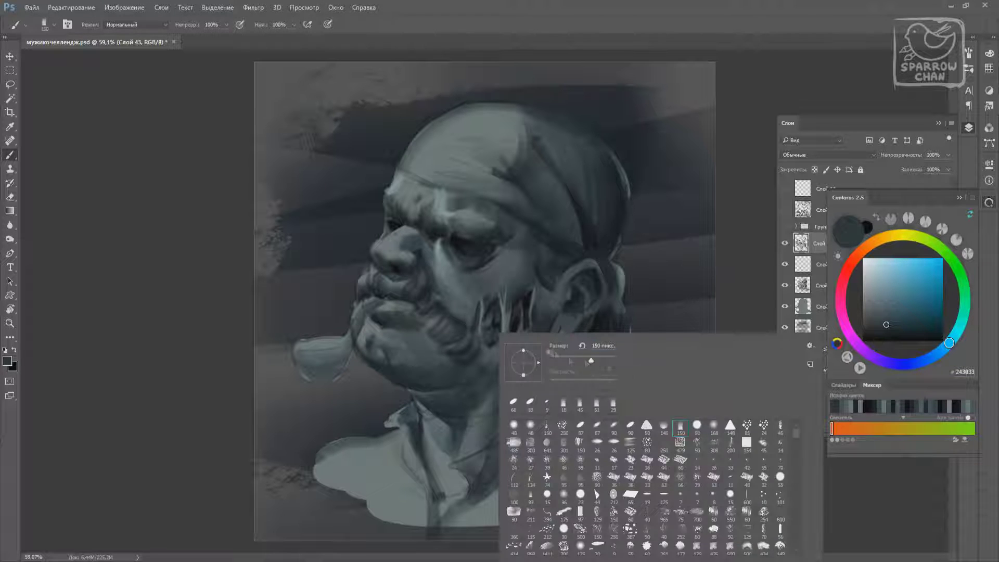
key("Return")
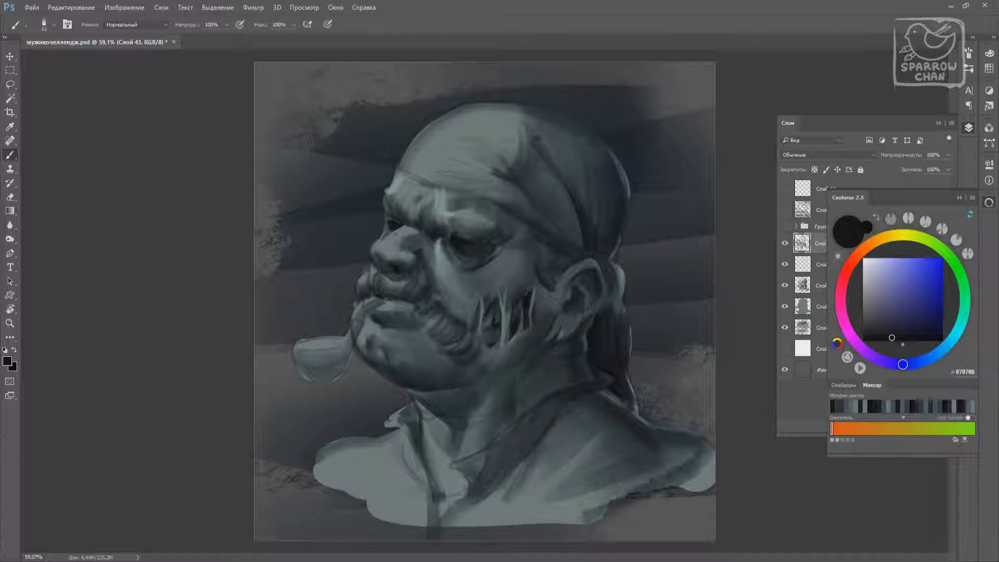
left_click(405, 479, "alt")
left_click(410, 458, "alt")
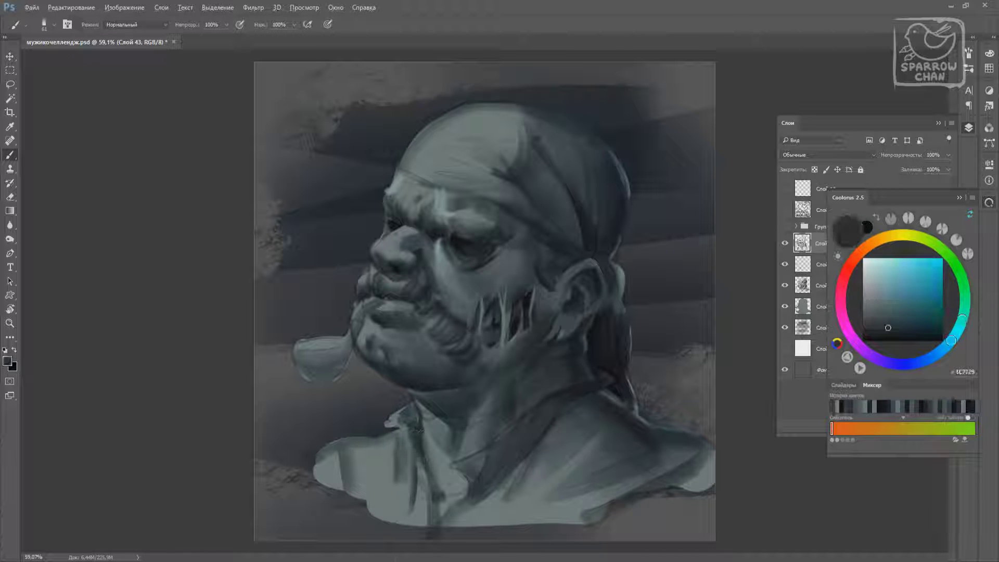
right_click(513, 341)
key("Return")
Darken the inside of the pipe bowl with a dark 161D21 tone
left_click(385, 304, "alt")
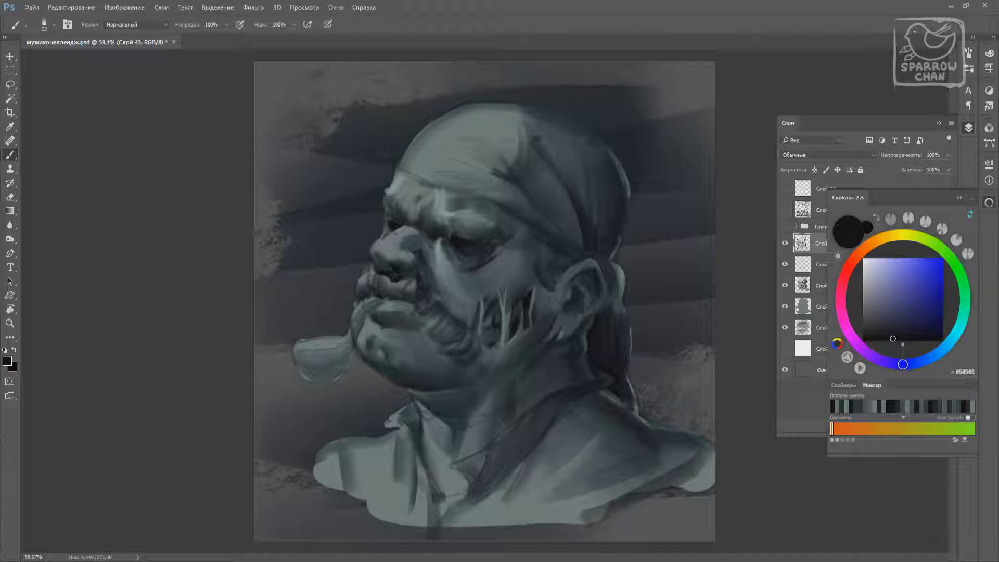
left_click(364, 310, "alt")
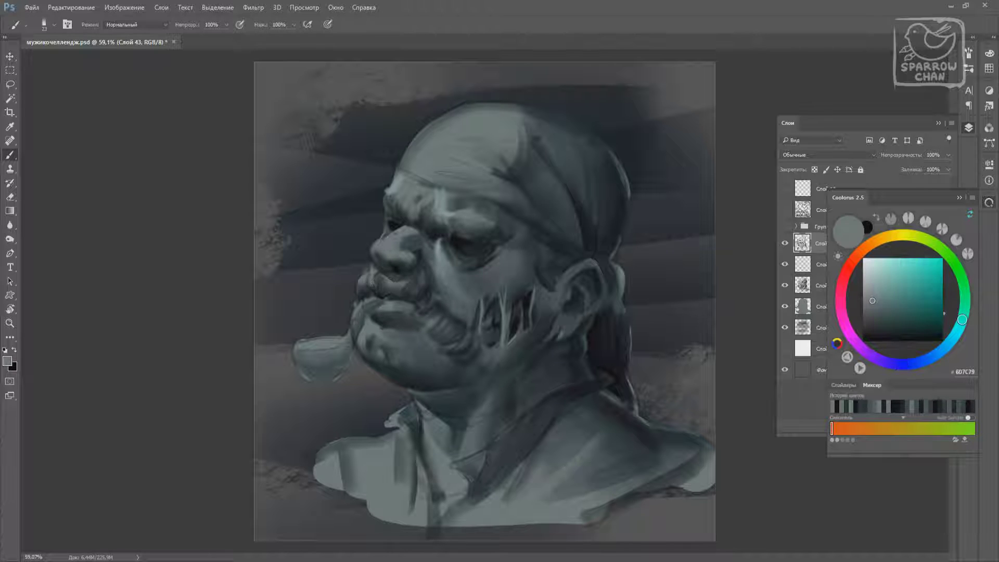
left_click(378, 343, "alt")
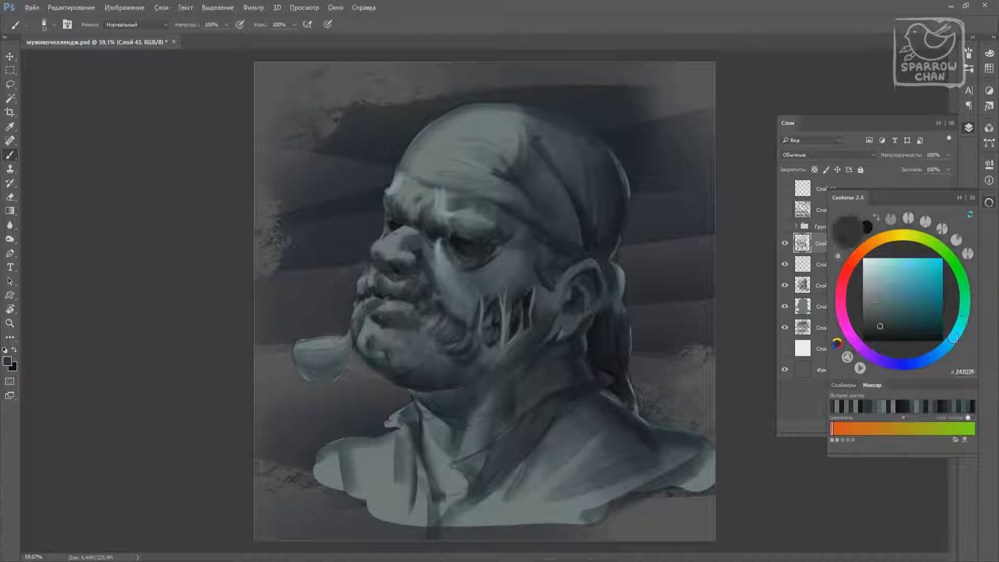
mouse_move(335, 342)
left_mouse_down()
mouse_move(293, 348)
mouse_move(338, 372)
left_mouse_up()
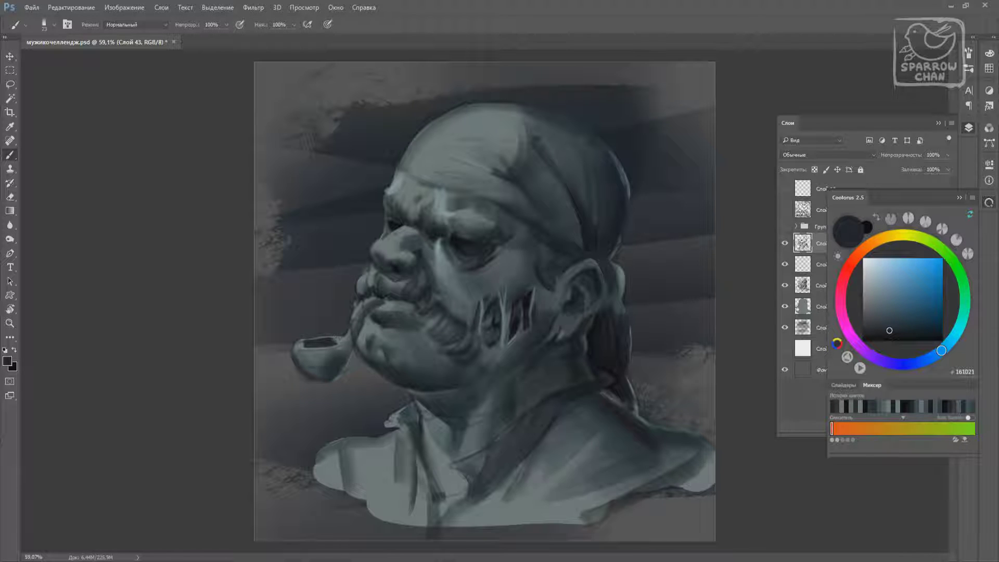
With a 26 px brush, paint a dark bandana band across the forehead and down toward the ear
right_click(541, 256)
double_click(645, 269)
left_click_drag(397, 173, 515, 167)
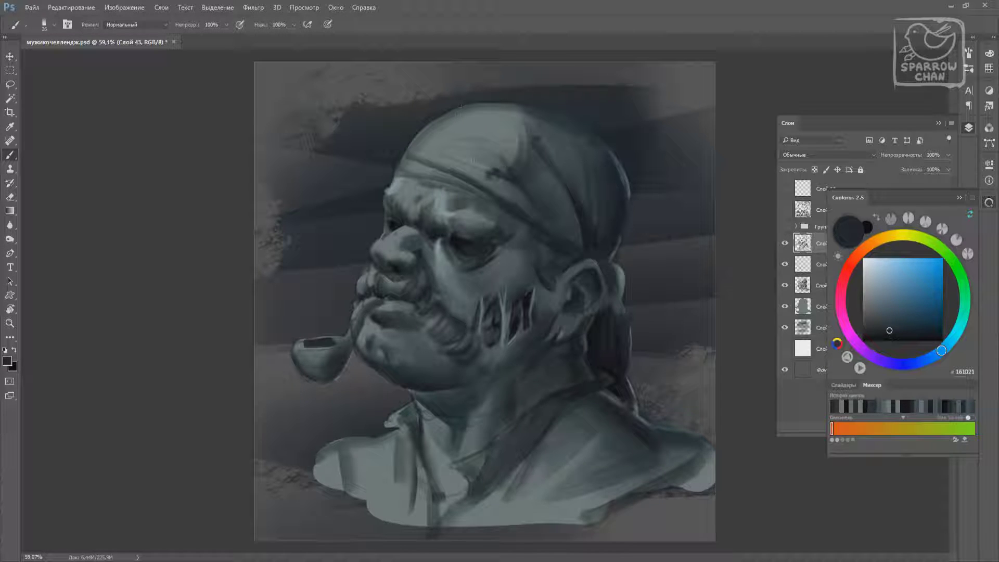
left_click(566, 159, "alt")
left_click_drag(598, 188, 602, 259)
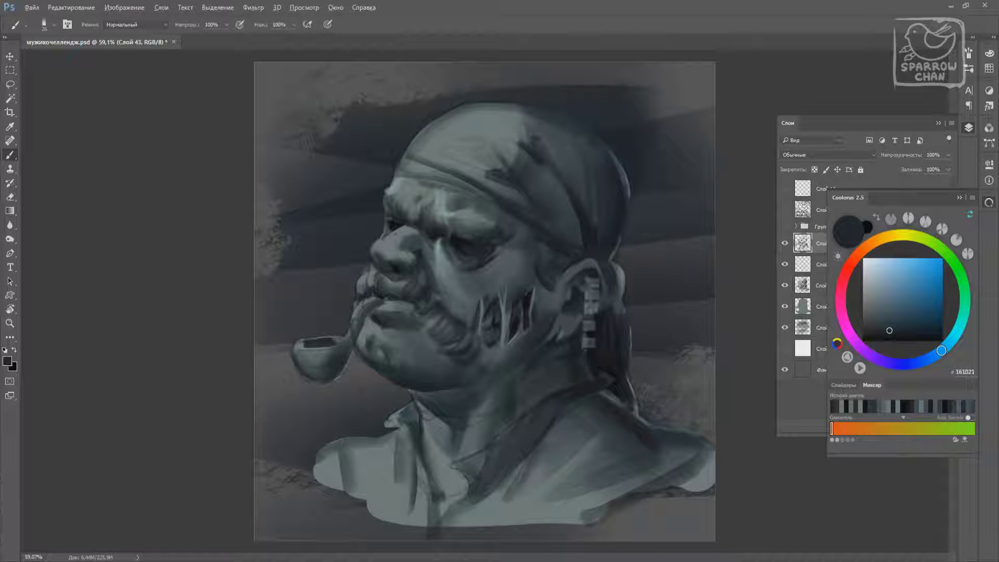
left_click_drag(581, 203, 558, 245)
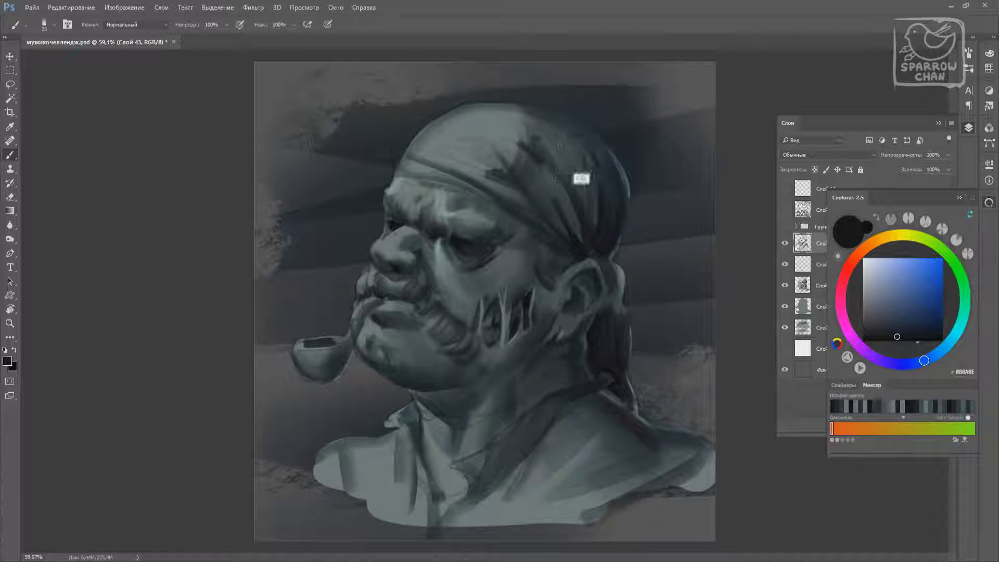
left_click_drag(463, 107, 411, 157)
Set the brush to 18 px then 43 px, sampling grey 6E707A and the near-black ear shadow
right_click(554, 289)
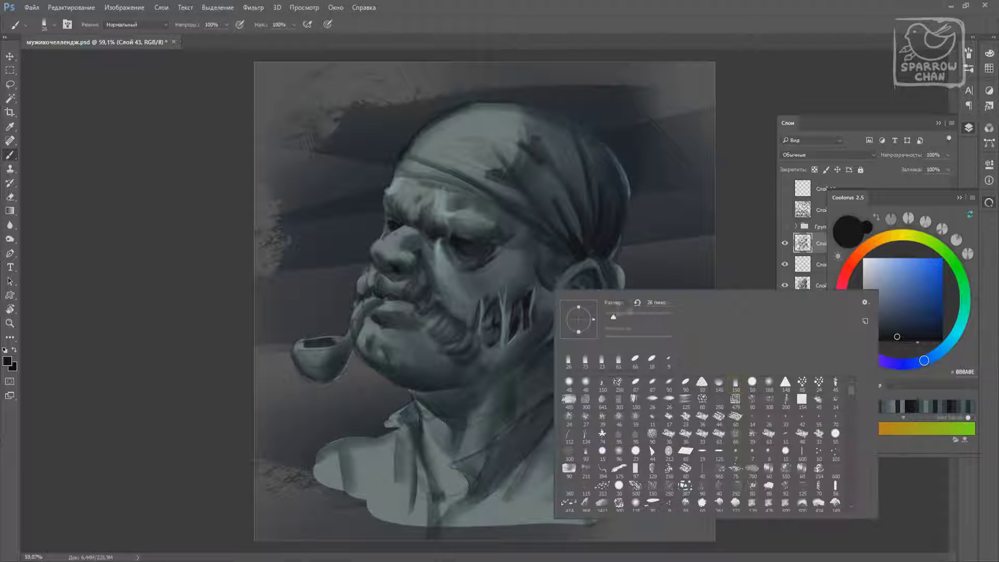
key("Escape")
right_click(675, 330)
double_click(789, 397)
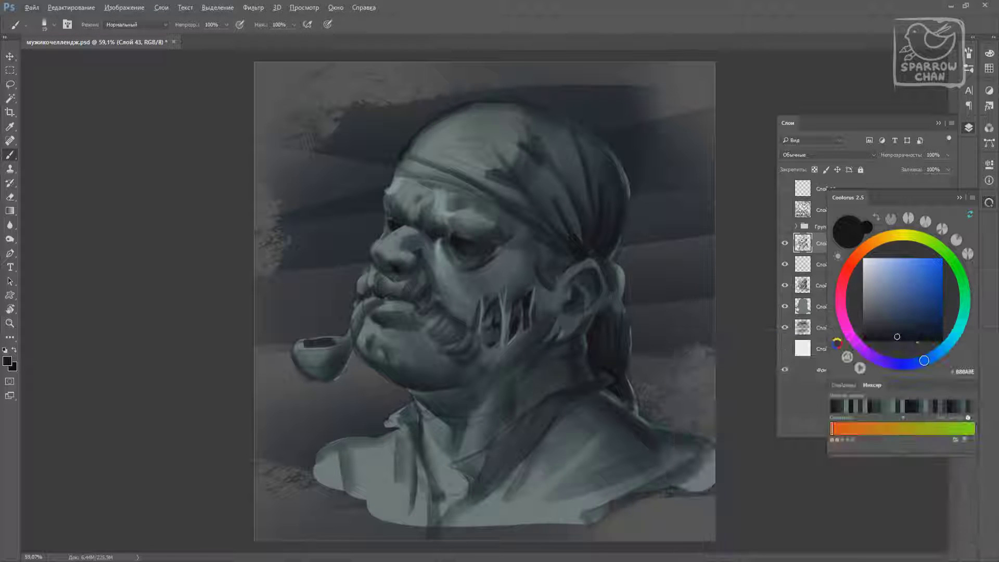
left_click(555, 247, "alt")
right_click(554, 247)
key("Return")
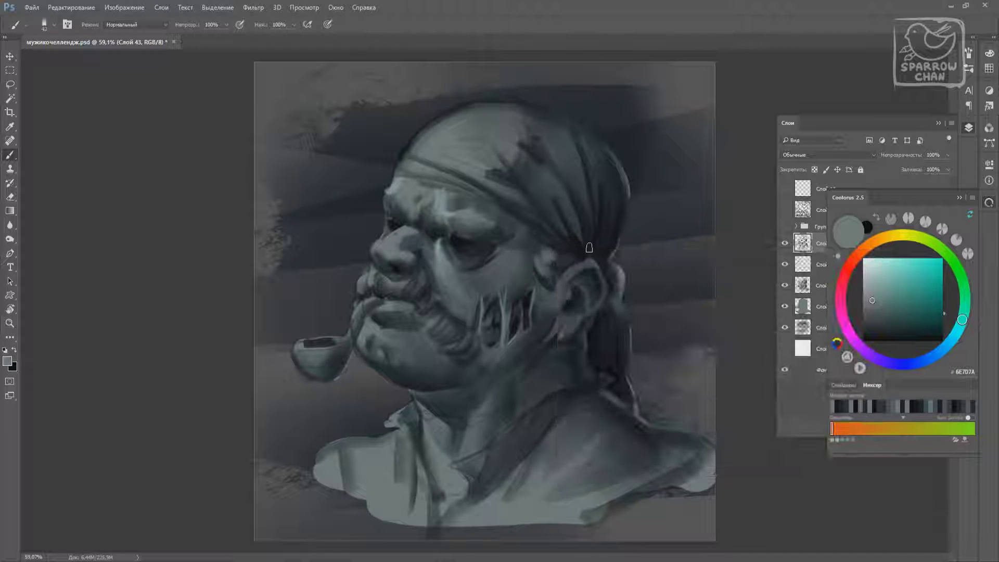
left_click(602, 334, "alt")
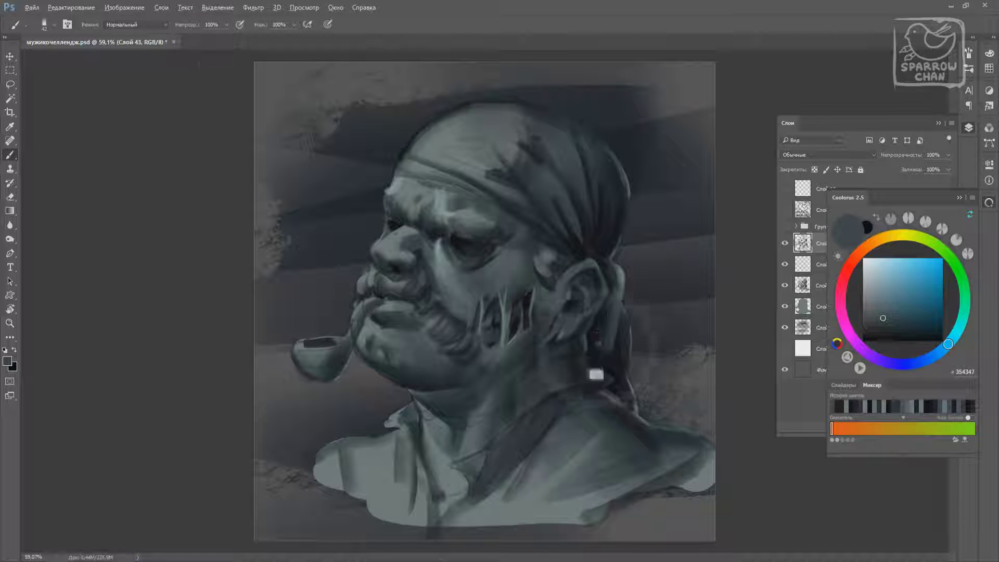
Paint lighter grey-green strokes across the bandana
left_click(411, 440, "alt")
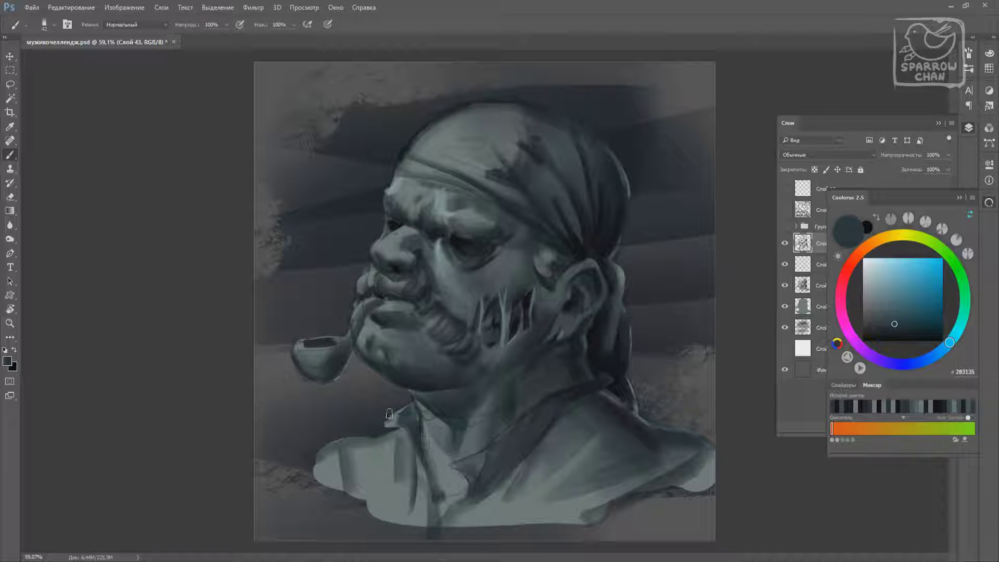
left_click(493, 171, "alt")
left_click(393, 215, "alt")
left_click_drag(403, 177, 464, 154)
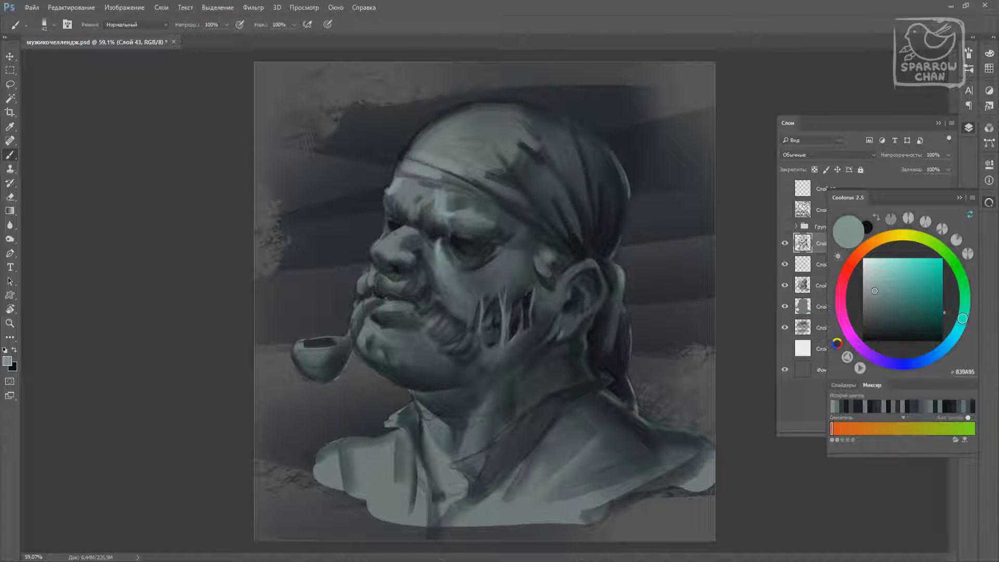
Pick a near-black colour and resize the brush through 67 and 150 to 31 px
left_click(518, 200, "alt")
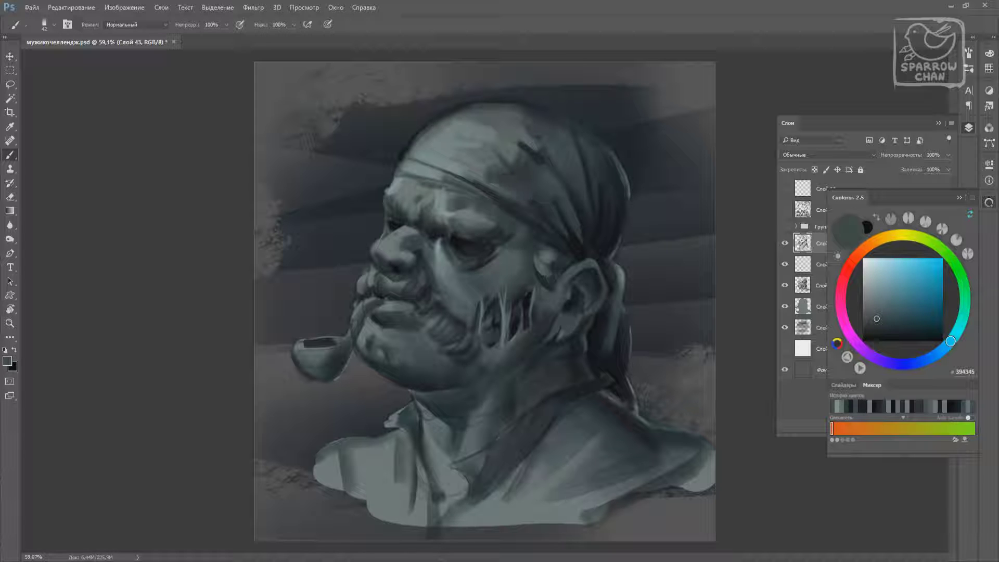
left_click(541, 166, "alt")
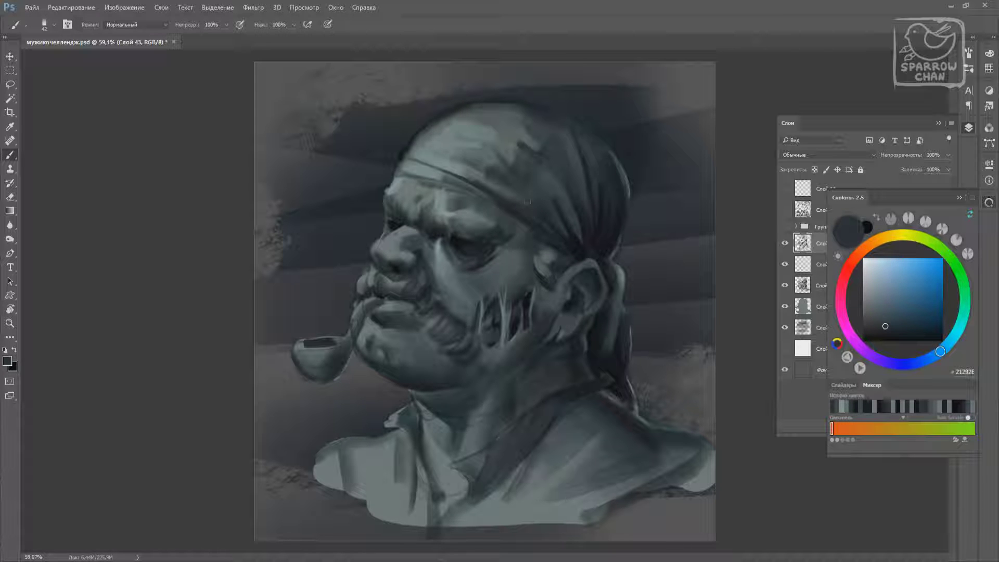
left_click(603, 187, "alt")
left_click(596, 248, "alt")
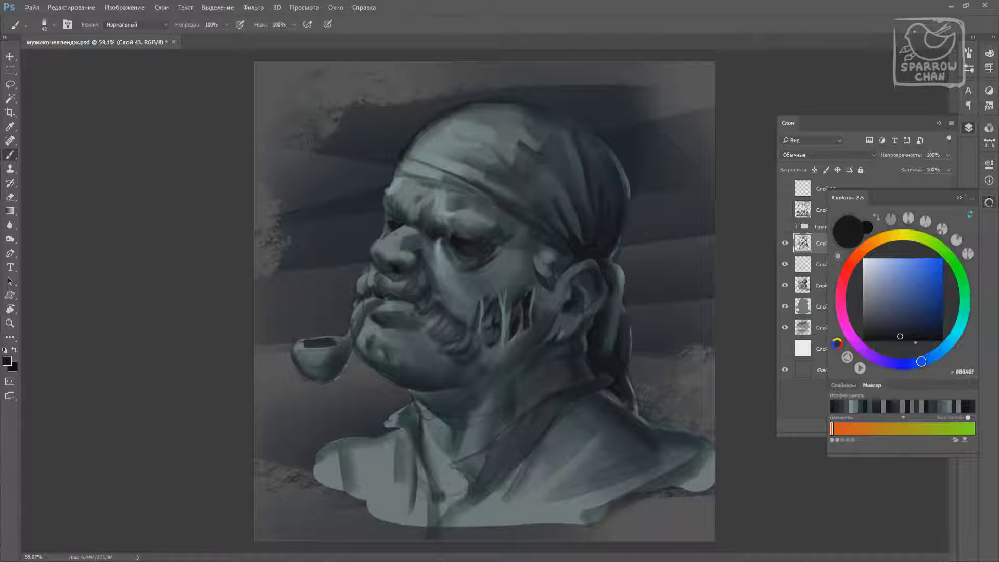
right_click(520, 293)
key("Return")
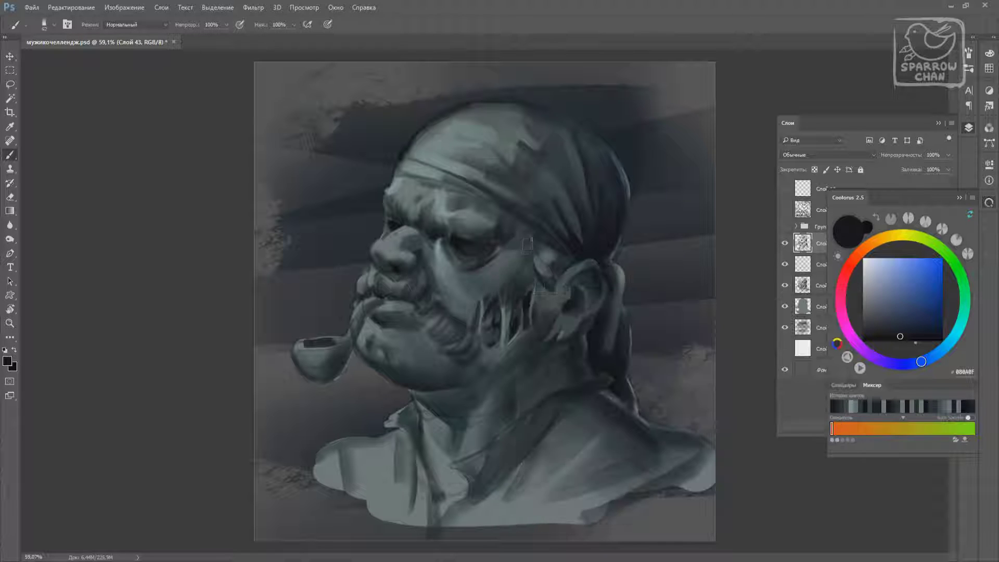
right_click(484, 284)
key("Return")
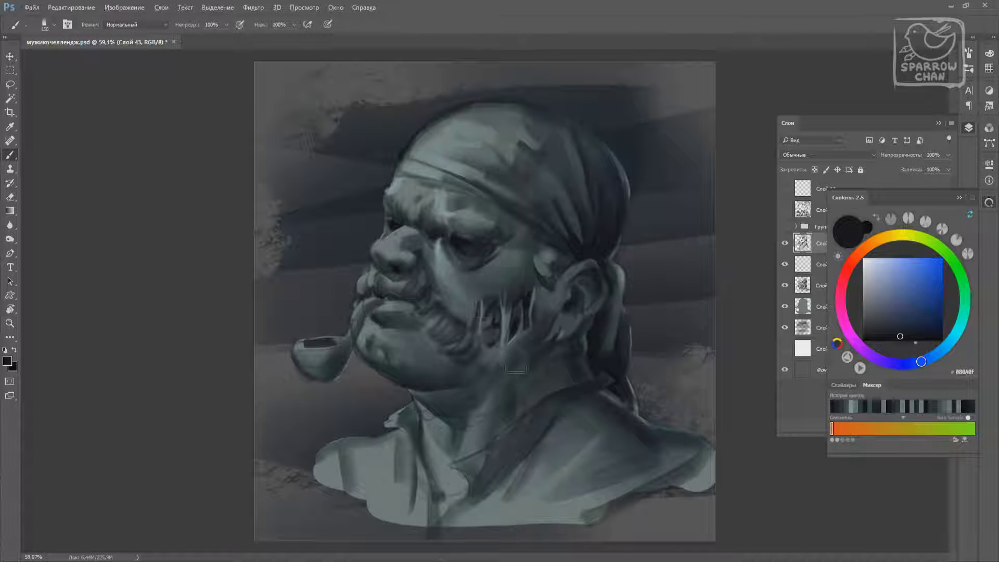
right_click(529, 332)
key("Return")
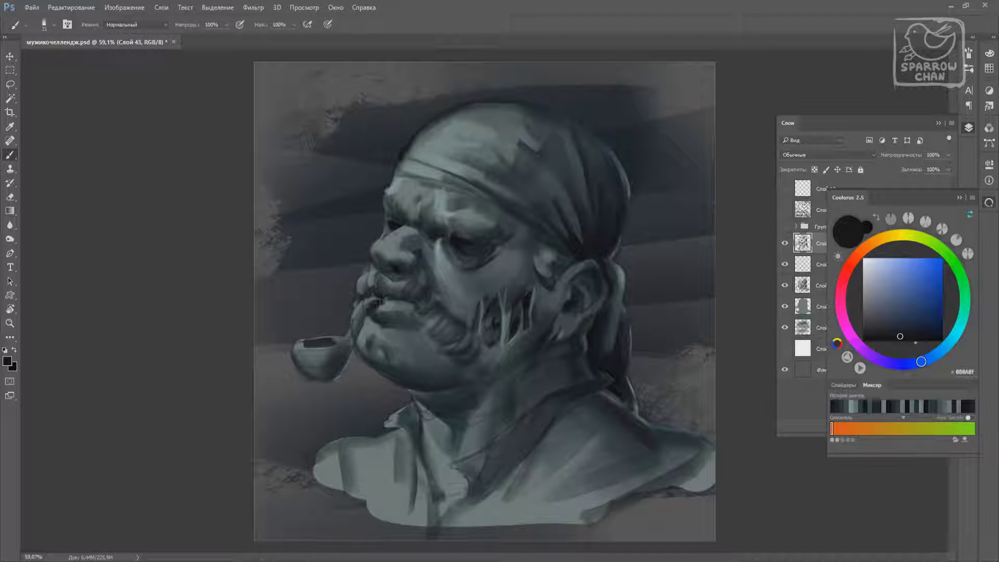
Lighten the upper lip and paint lighter grey-teal highlights on the pipe bowl, stem and rim
left_click_drag(367, 302, 380, 318)
left_click_drag(315, 378, 303, 358)
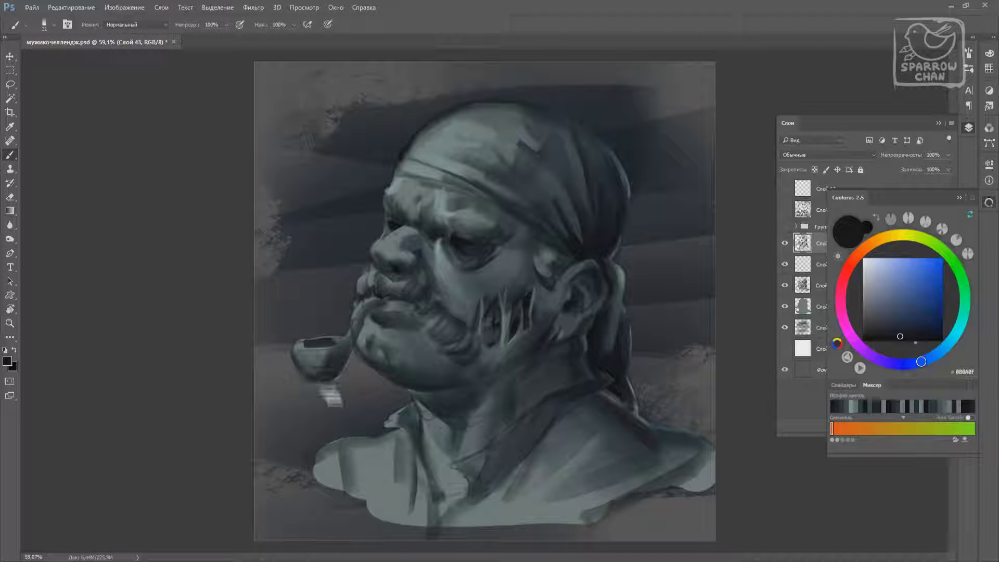
left_click(343, 359, "alt")
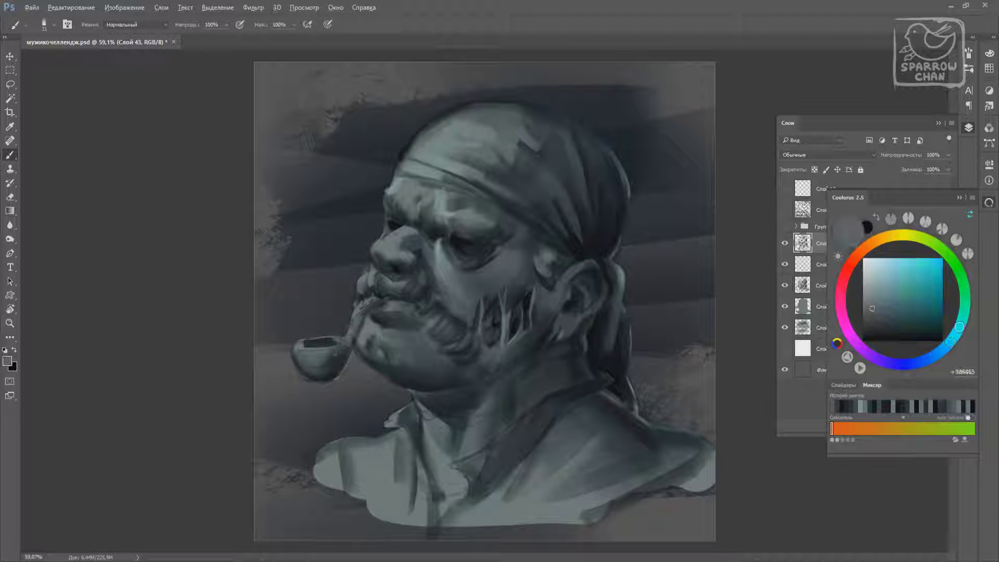
left_click_drag(335, 364, 305, 367)
mouse_move(347, 334)
left_mouse_down()
mouse_move(361, 322)
mouse_move(348, 351)
mouse_move(287, 363)
mouse_move(306, 380)
mouse_move(312, 344)
left_mouse_up()
left_click(370, 329, "alt")
left_click(312, 370, "alt")
left_click(340, 374, "alt")
Pick grey-green then near-black, resizing the brush to 40 and then 81
left_click(375, 170, "alt")
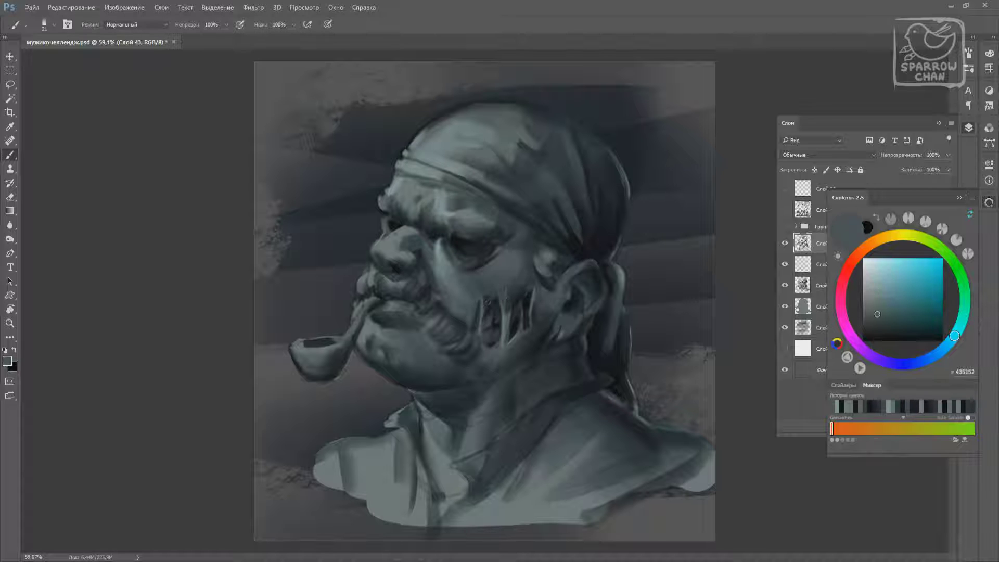
left_click(492, 260, "alt")
right_click(481, 260)
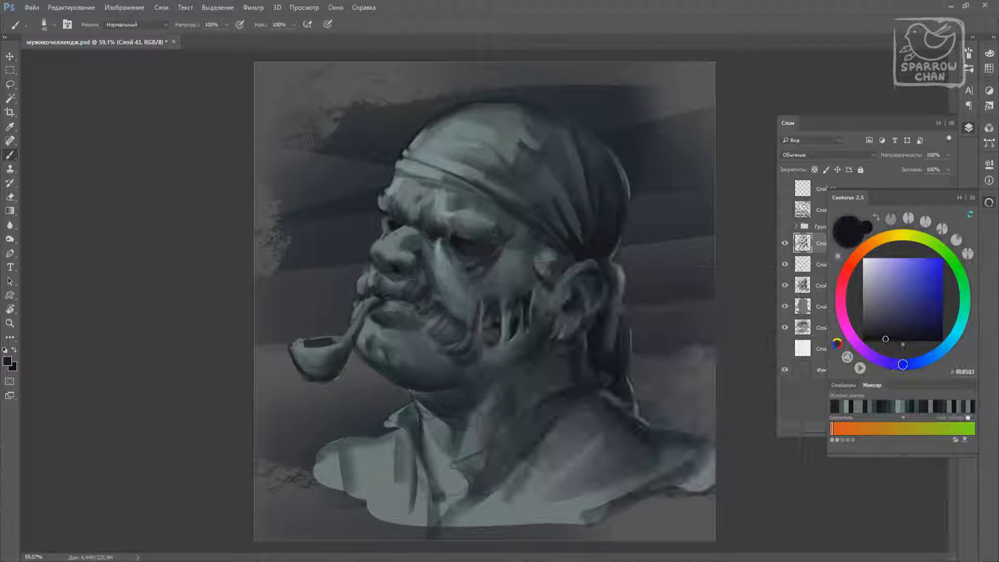
left_click(503, 271, "alt")
right_click(512, 283)
key("Return")
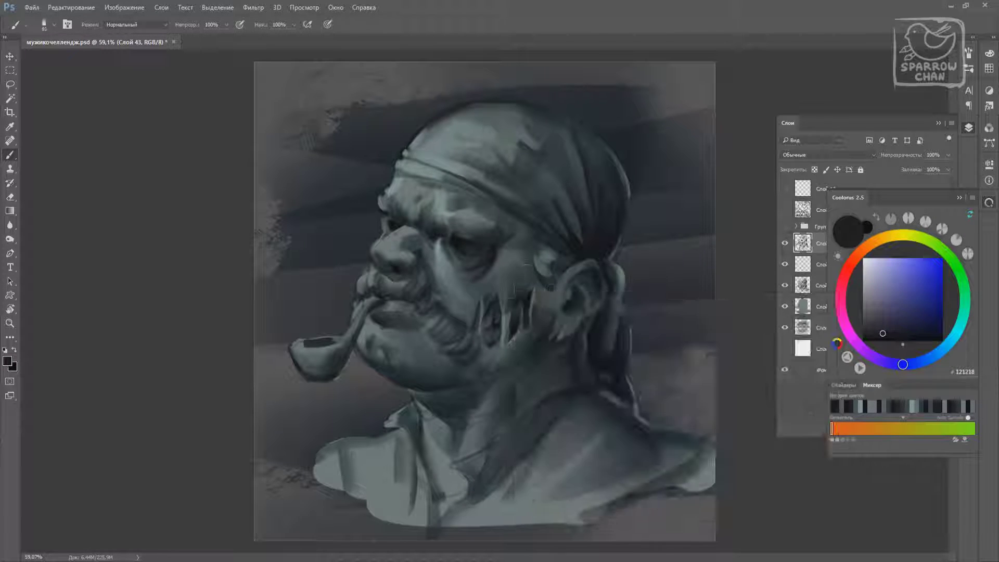
Sample dark blue-grey and light grey-green tones from the painting, shrinking the brush to 23
left_click(522, 312, "alt")
left_click(479, 342, "alt")
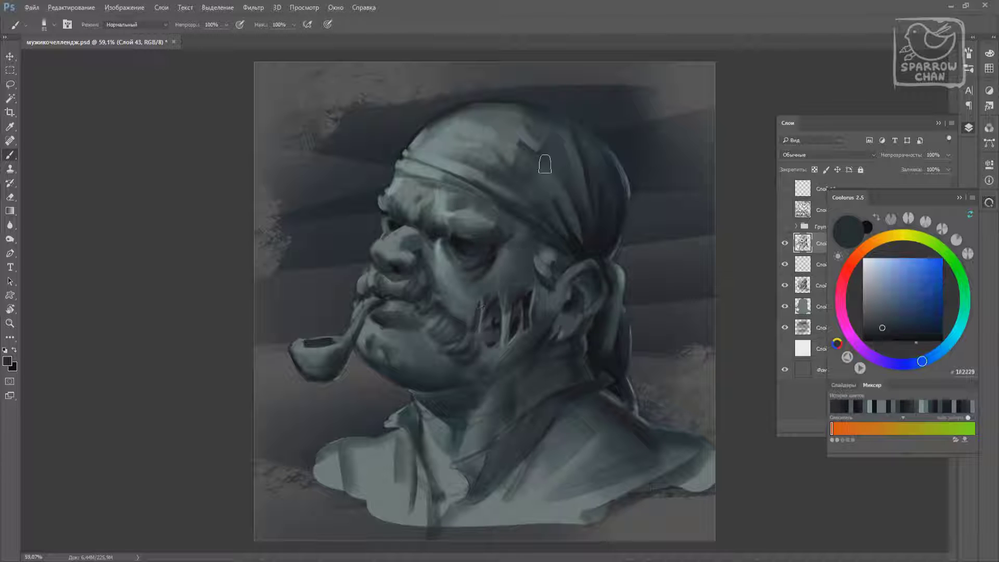
right_click(488, 269)
right_click(458, 213)
key("Return")
left_click(431, 205, "alt")
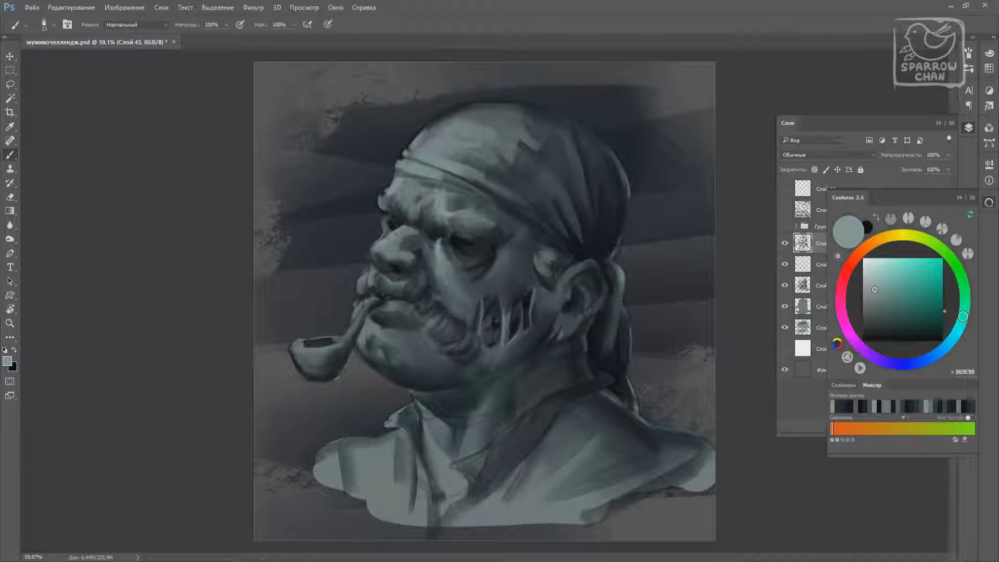
Alternate near-black, dark blue-grey and mid grey-teal shading, shrinking the brush to size 14
left_click(353, 339, "alt")
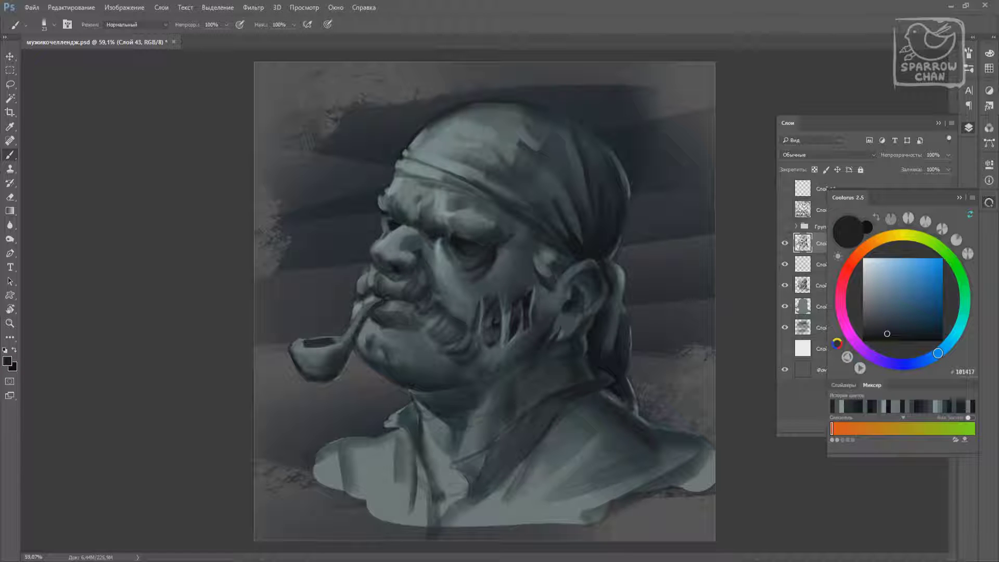
left_click(465, 434, "alt")
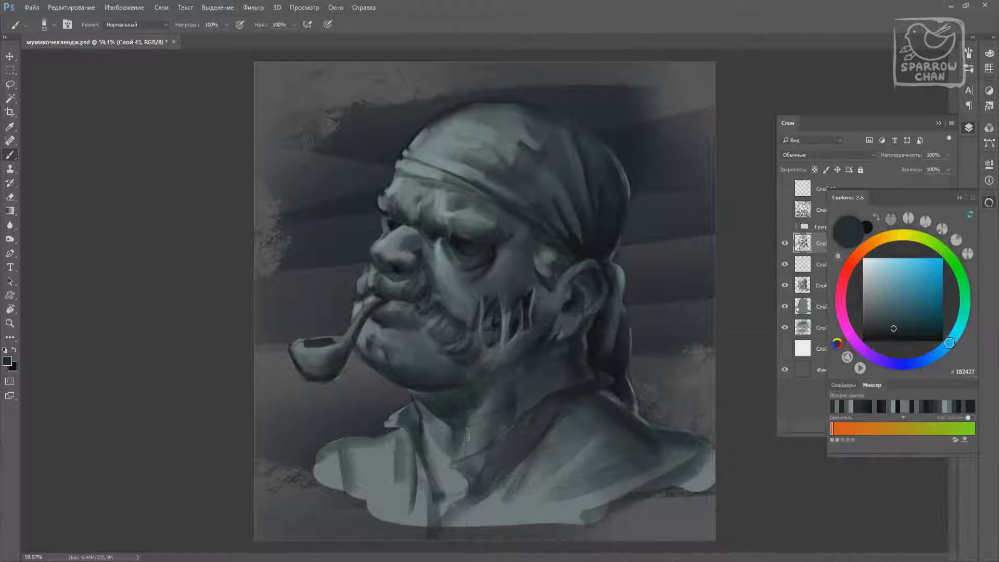
left_click(454, 379, "alt")
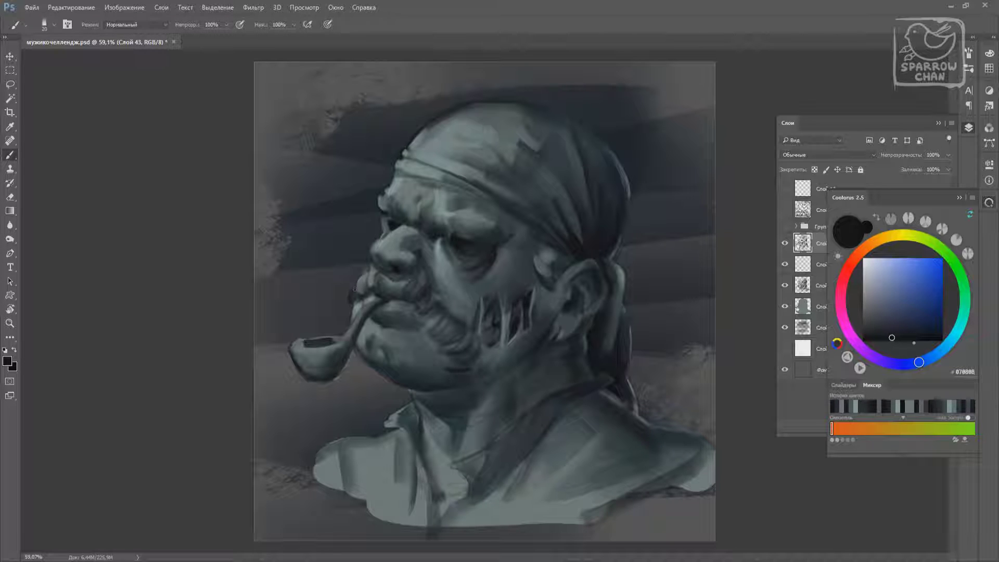
left_click(355, 288, "alt")
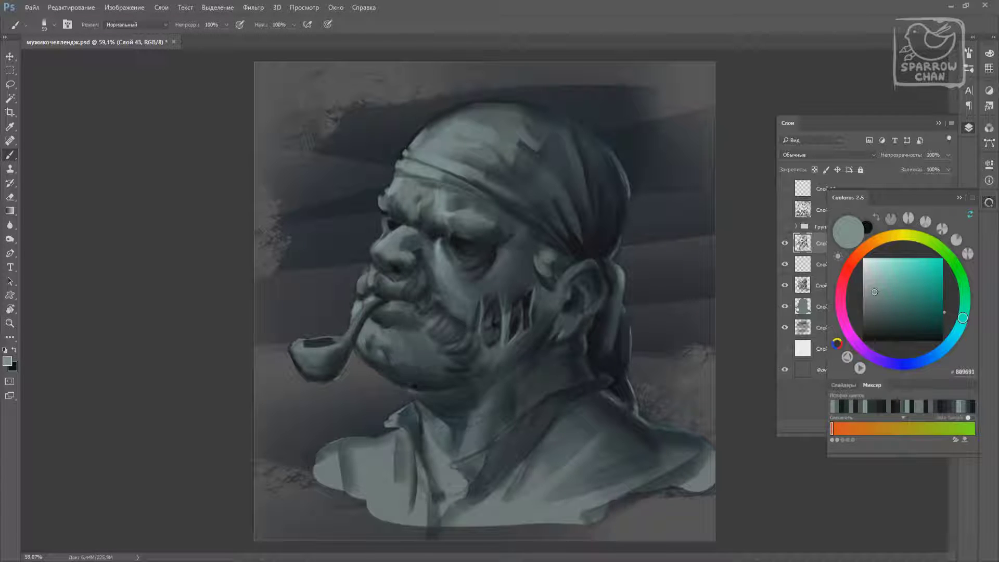
left_click(409, 371, "alt")
right_click(484, 281)
left_click(521, 364)
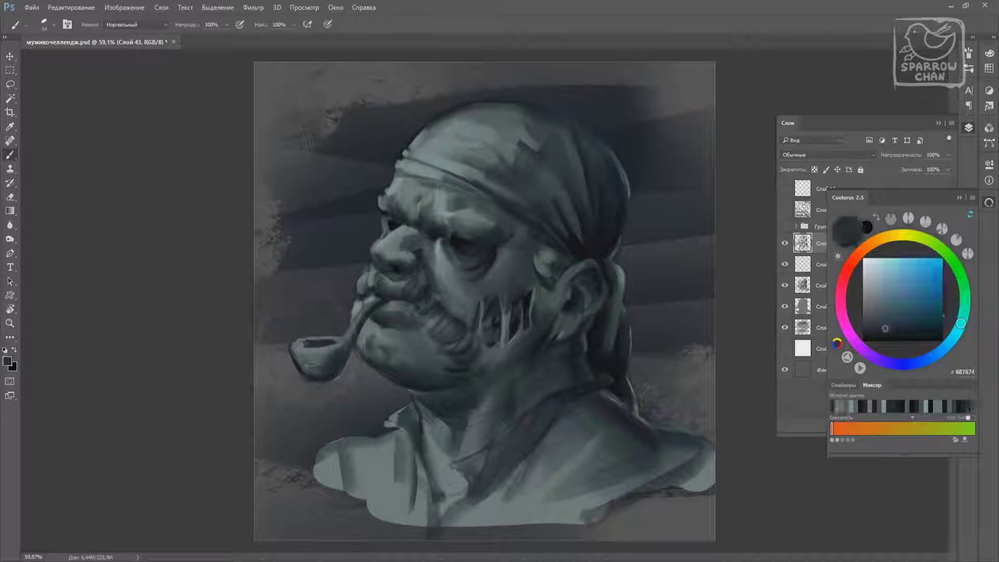
Sample grey-green near the pipe, swap colours, then pick dark teal and a dark ear tone
left_click(357, 311, "alt")
key("x")
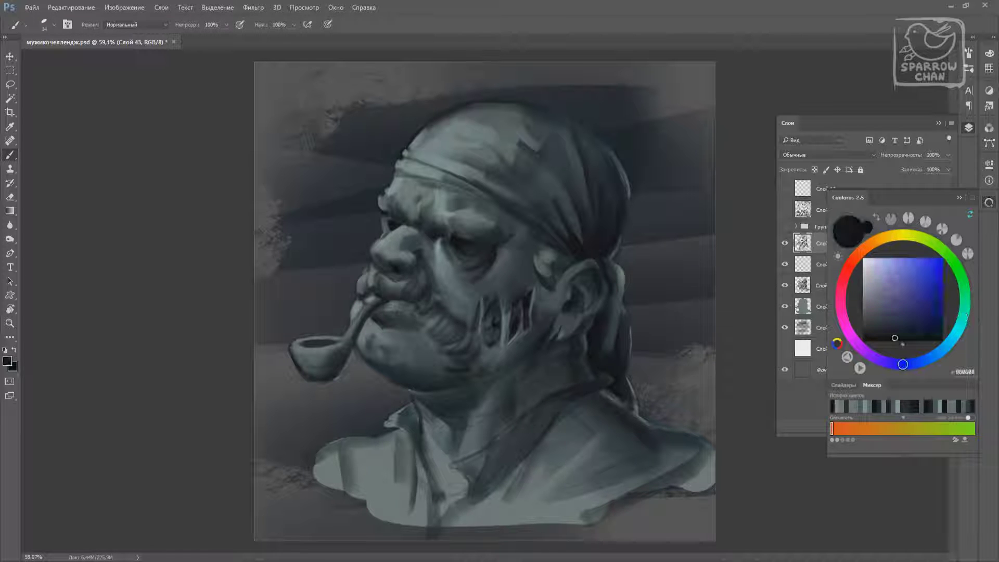
key("x")
key("x")
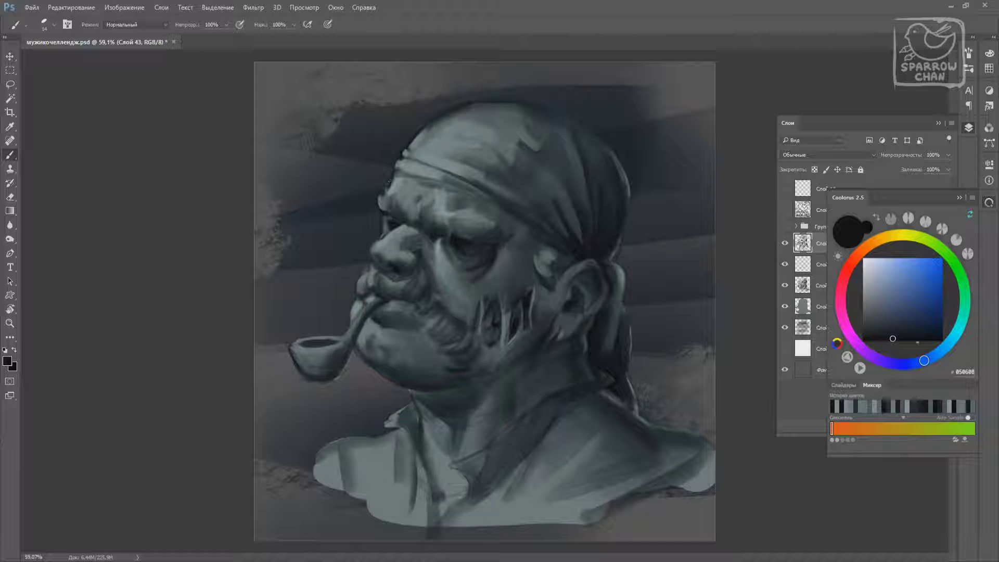
left_click(520, 417, "alt")
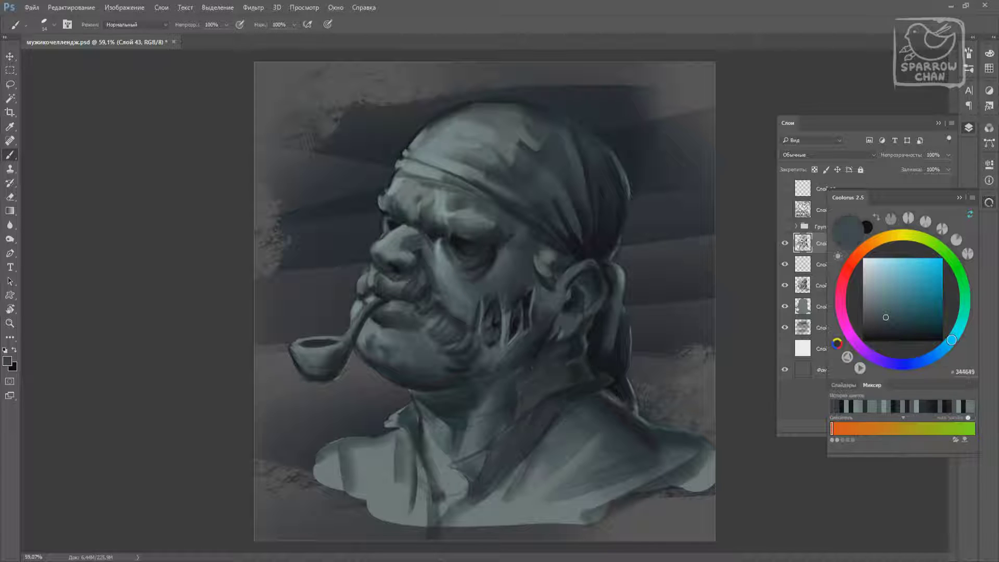
left_click(575, 297, "alt")
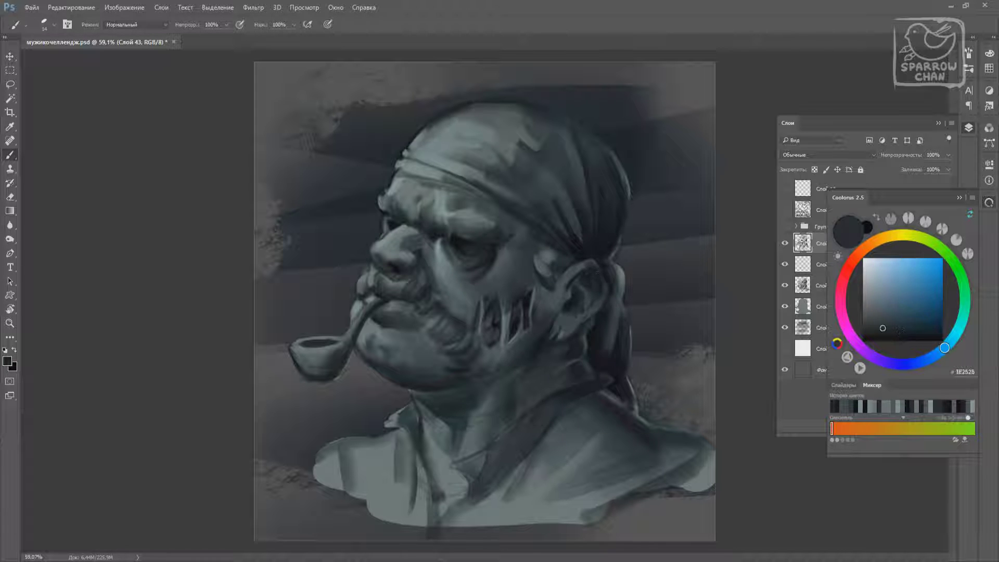
Pick mid grey-teal and dark blue-grey, sampling dark tones from the neck, pipe, mouth and nose
scroll(598, 318, "up", 1)
left_click(598, 320, "alt")
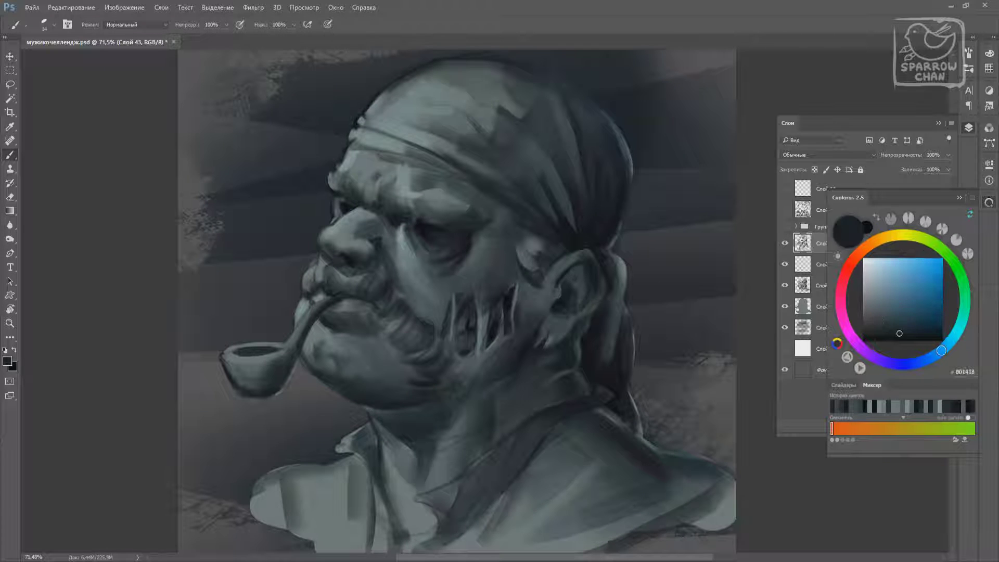
scroll(573, 312, "down", 2)
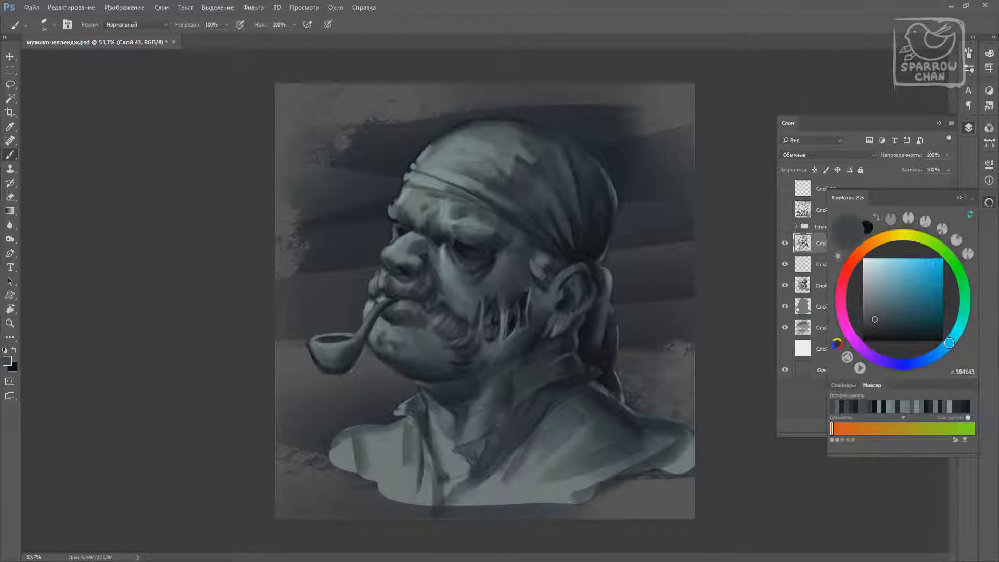
left_click(573, 312, "alt")
left_click(428, 411, "alt")
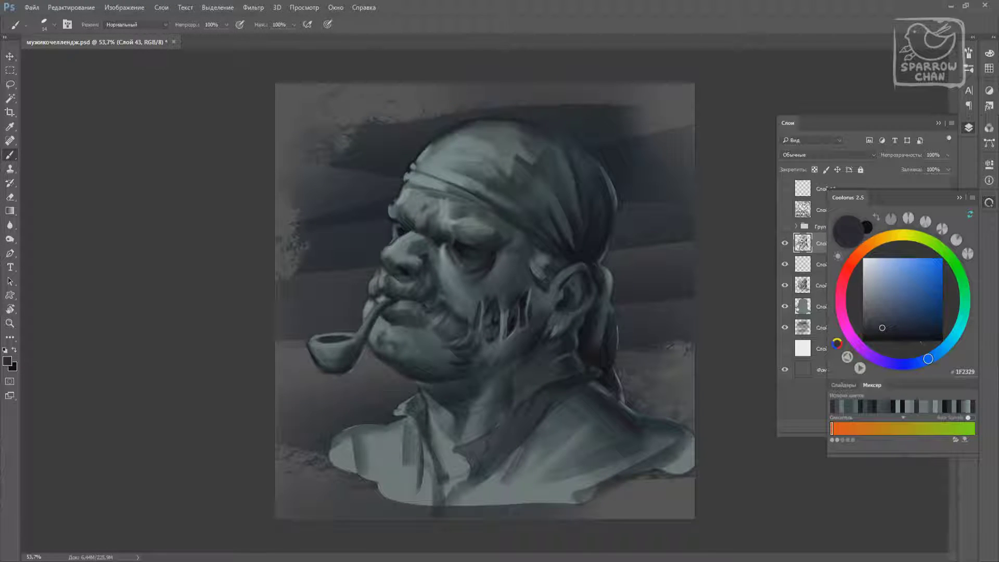
left_click(318, 353, "alt")
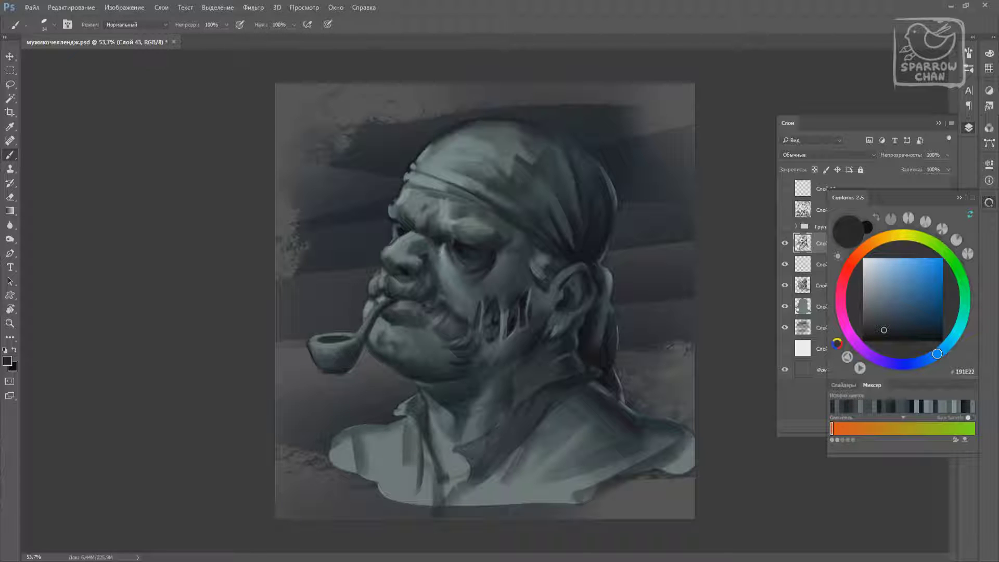
left_click(385, 326, "alt")
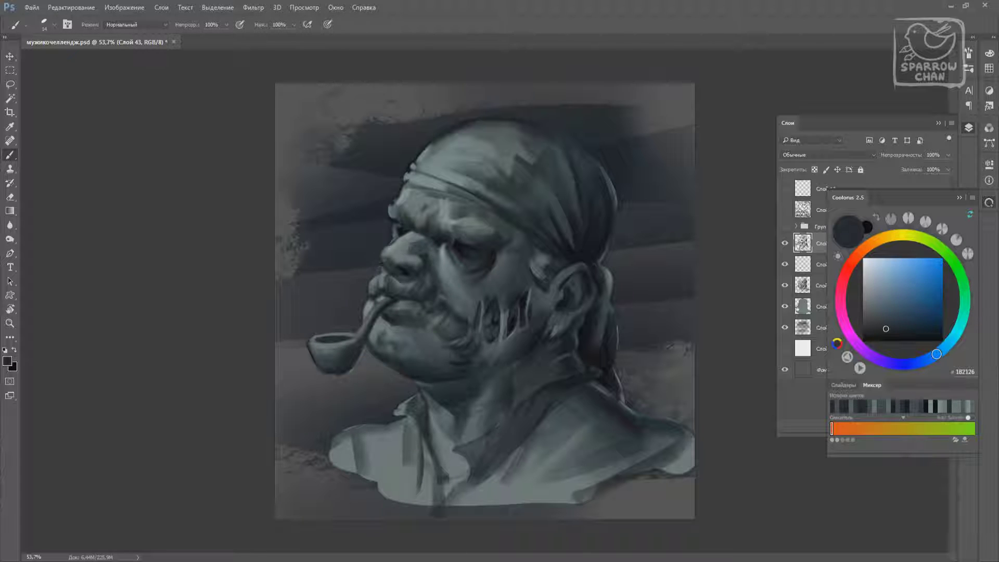
left_click(405, 264, "alt")
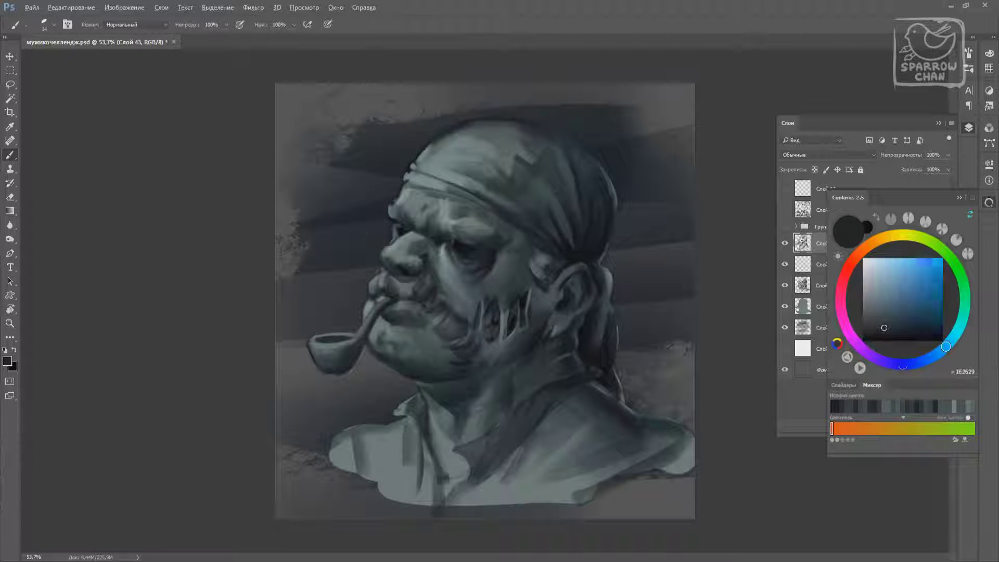
Cycle near-black, light grey-teal and darker grey, changing the brush from 44 px to 17 px
left_click(457, 272, "alt")
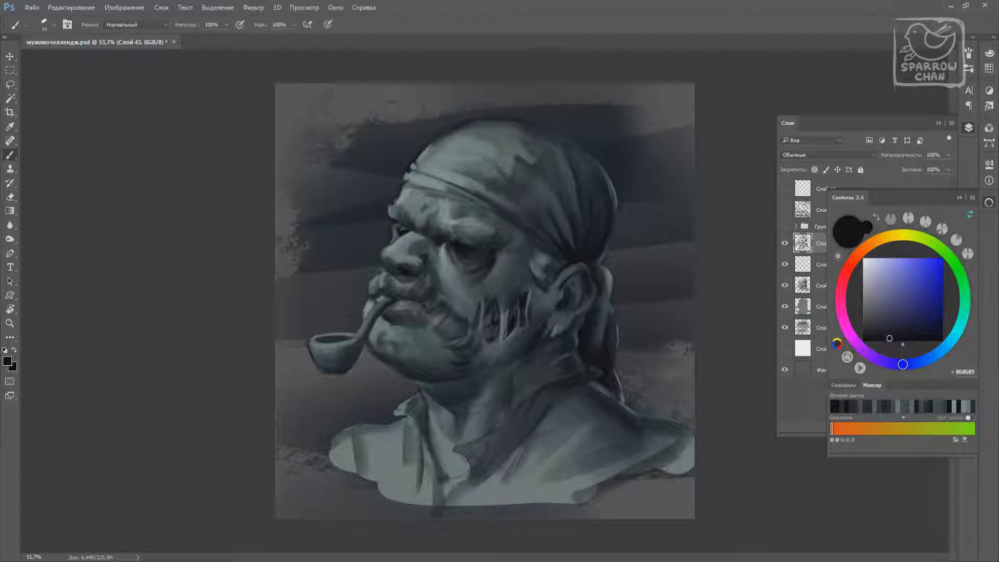
left_click(359, 447, "alt")
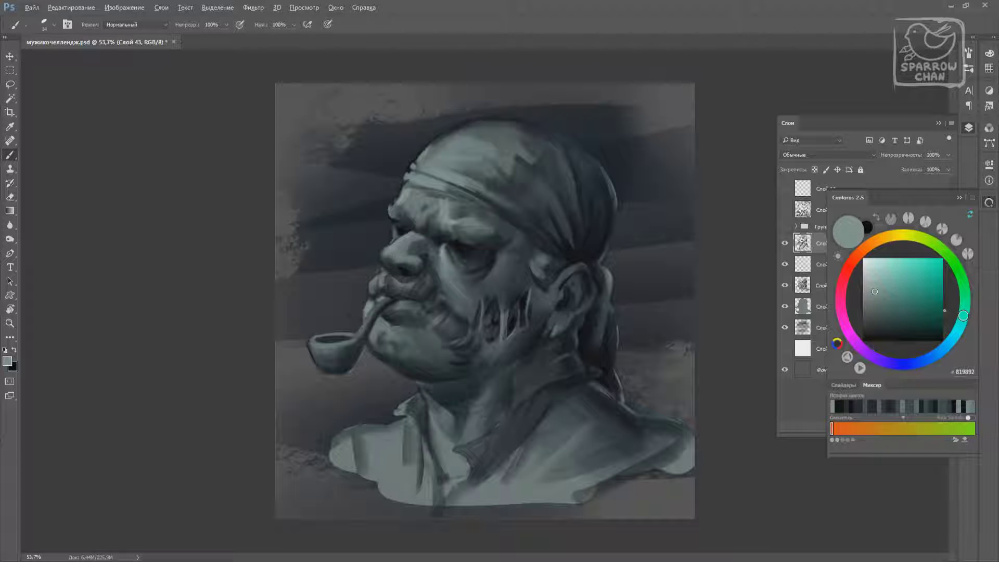
left_click(451, 480, "alt")
left_click(540, 417, "alt")
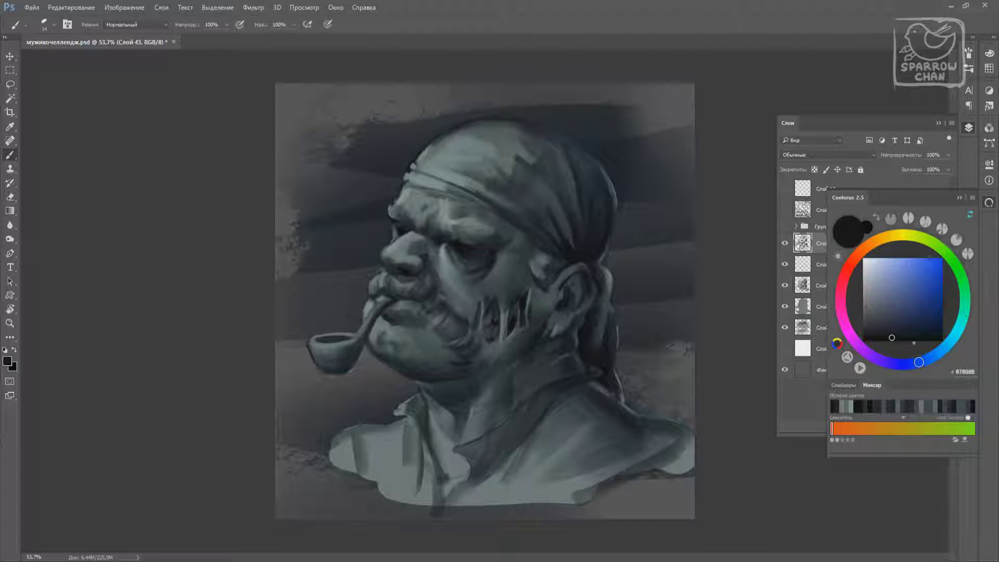
right_click(356, 333)
left_click(385, 328, "alt")
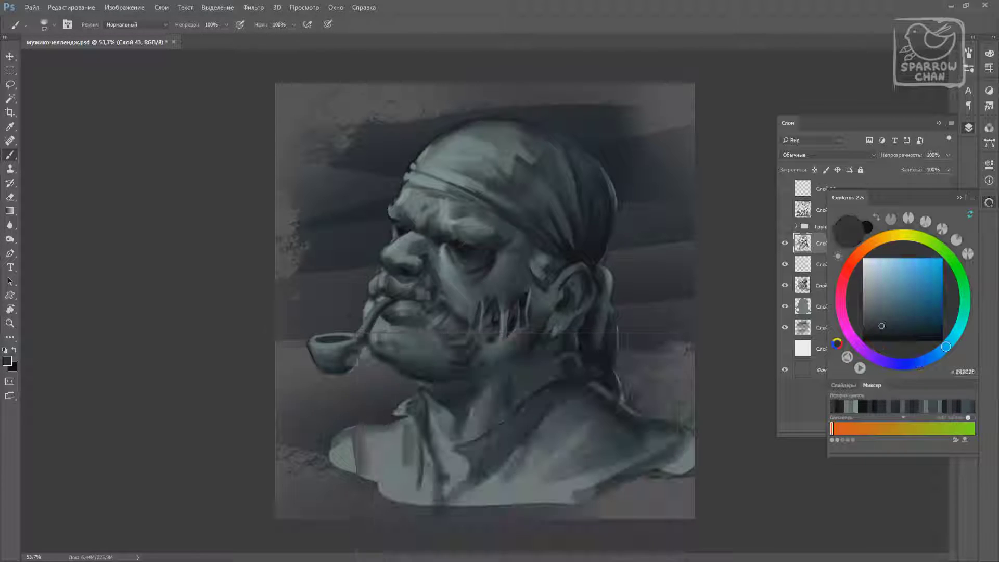
right_click(379, 333)
left_click(390, 326, "alt")
right_click(387, 324)
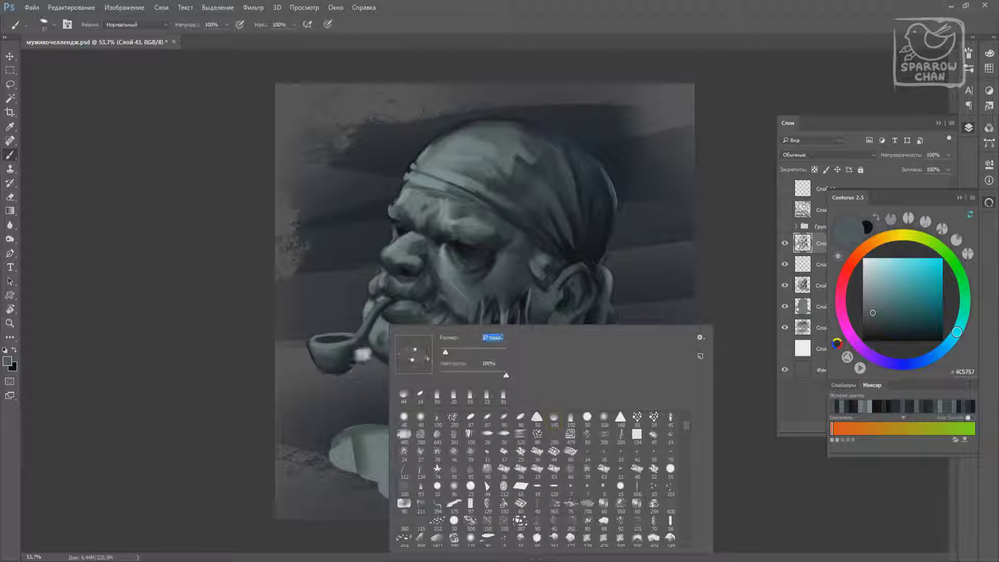
left_click(382, 330, "alt")
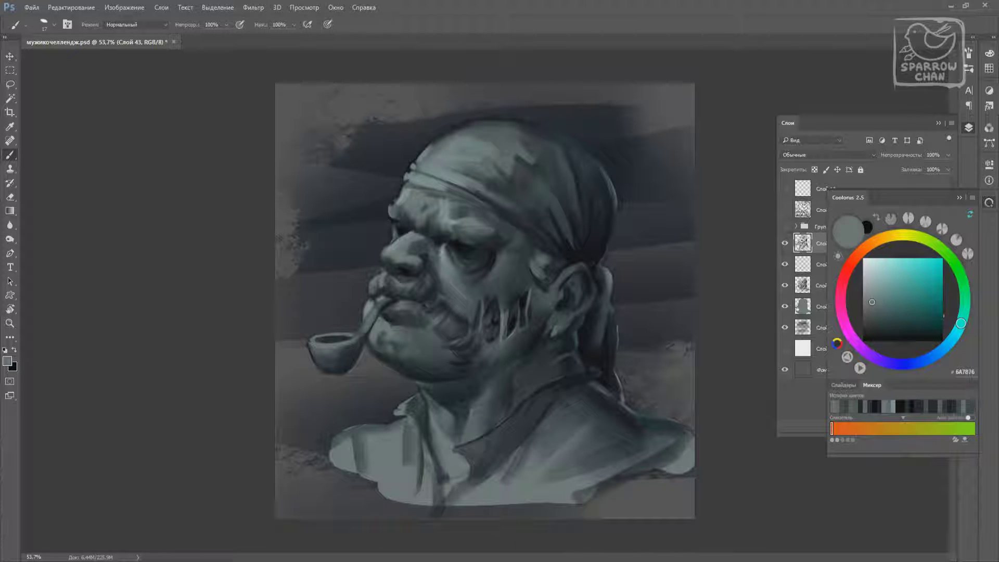
Paint dark grey-blue shading with a 50 px brush, then sample a mid grey-green from the pipe
left_click(333, 338, "alt")
right_click(390, 312)
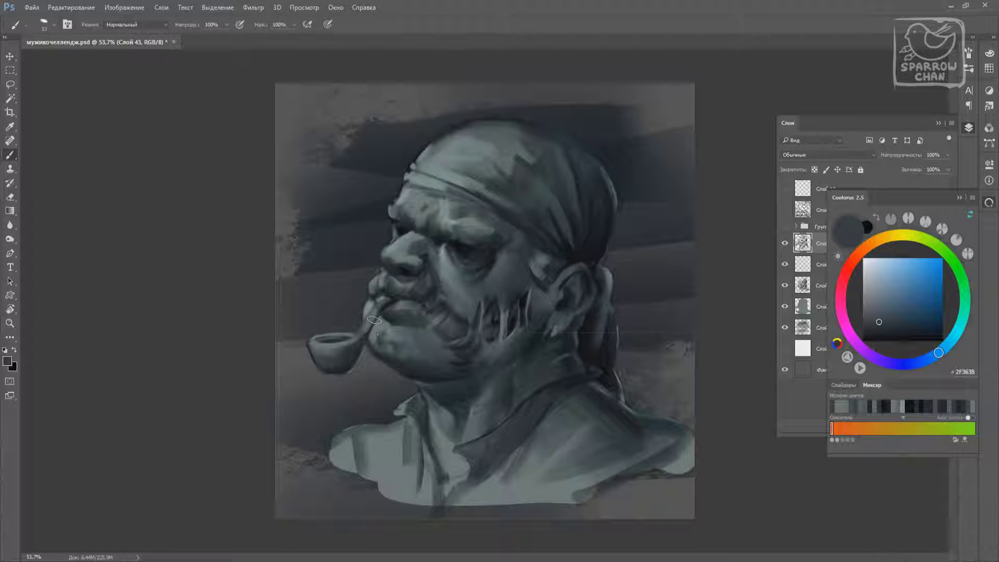
right_click(375, 331)
left_click(354, 347, "alt")
left_click(350, 349, "alt")
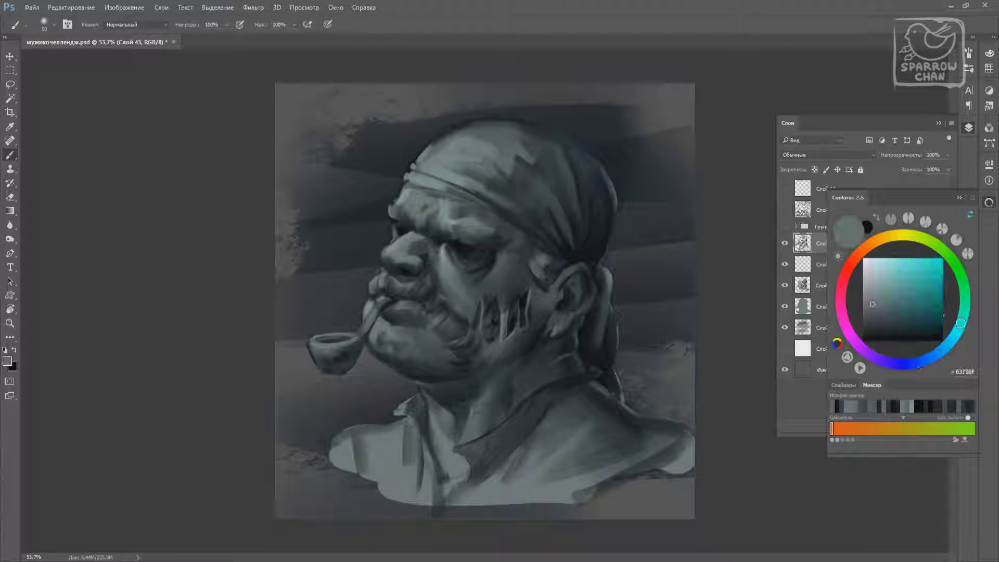
Add a new layer and paint a bright cyan line along the collar with a 14 px brush
key("ctrl+shift+alt+n")
right_click(390, 331)
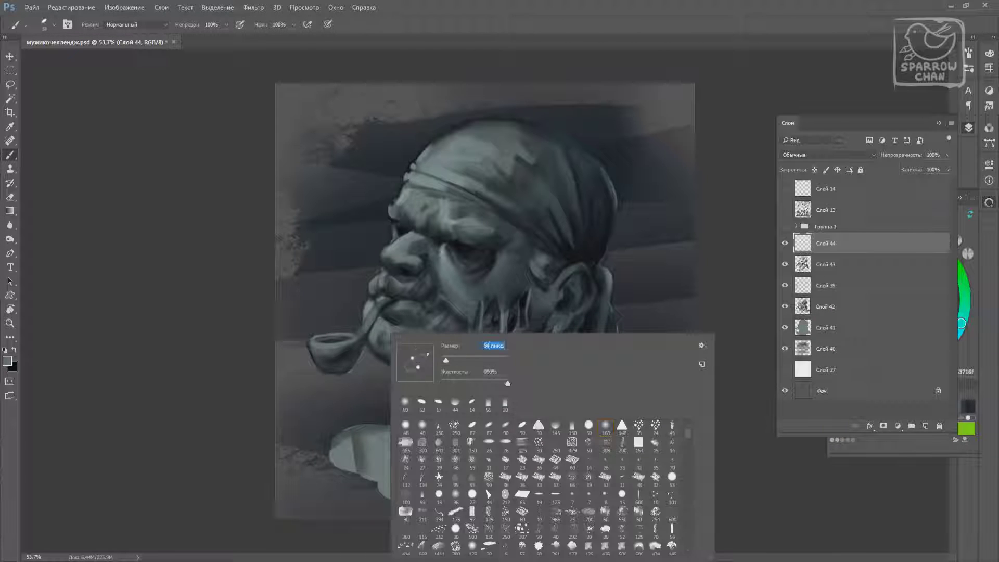
type("14")
key("Return")
left_click(918, 260)
left_click_drag(432, 404, 461, 406)
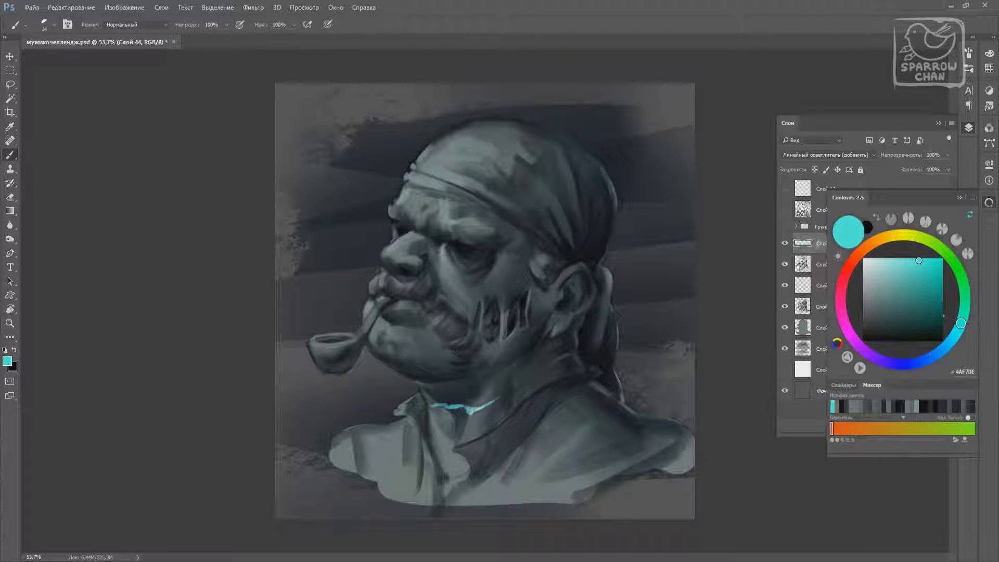
Set the layer to Linear Dodge (Add), then extend and tidy the cyan collar line
double_click(803, 243)
left_click(915, 235)
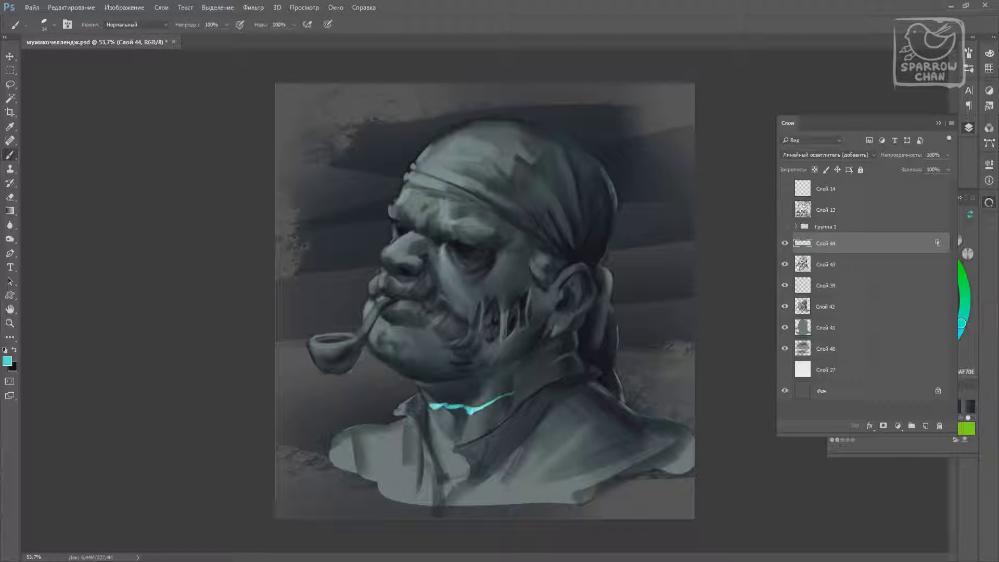
key("e")
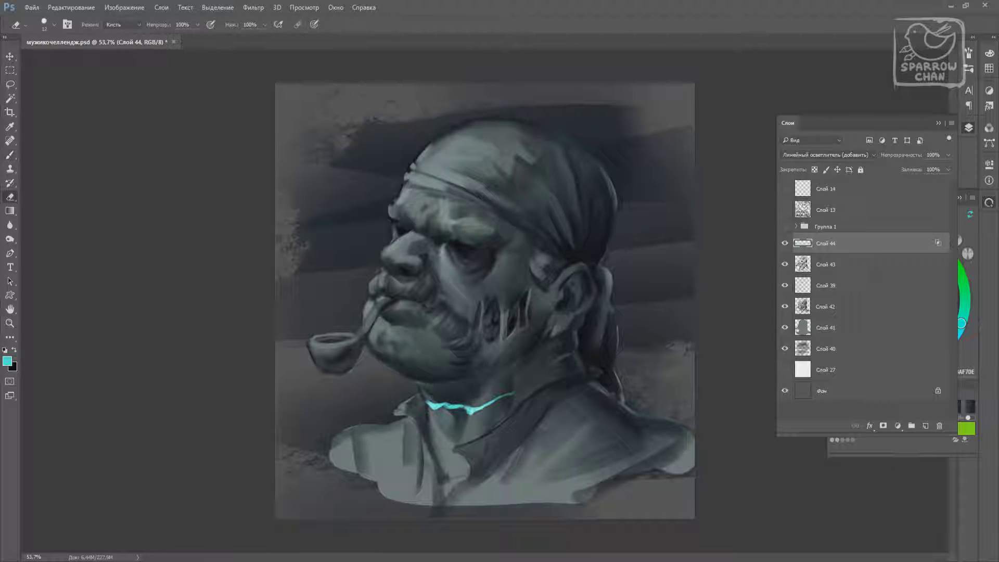
key("b")
mouse_move(513, 395)
left_mouse_down()
mouse_move(530, 374)
mouse_move(504, 398)
left_mouse_up()
key("e")
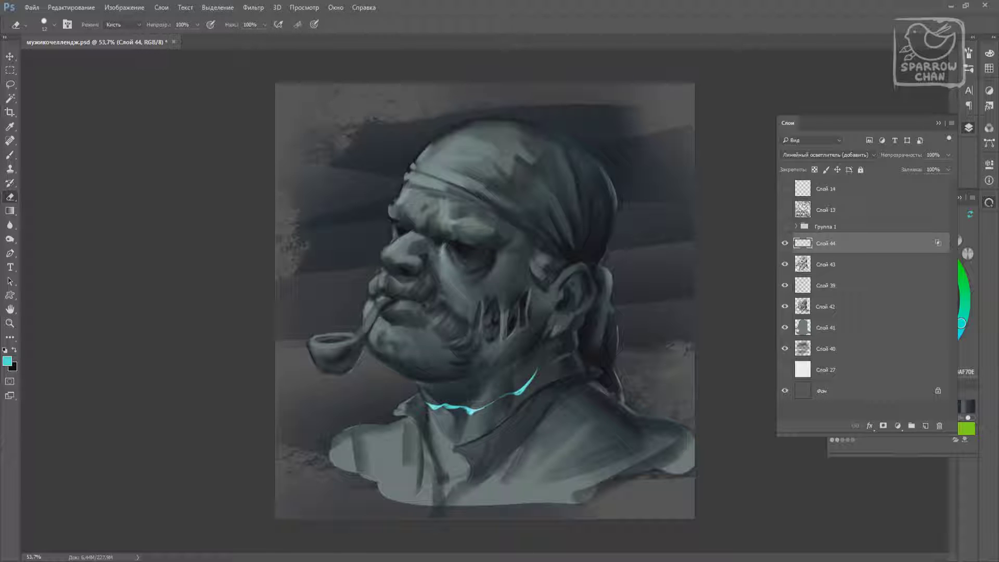
key("b")
Add another layer and duplicate the cyan collar glow layer with Ctrl+J
right_click(385, 336)
key("Escape")
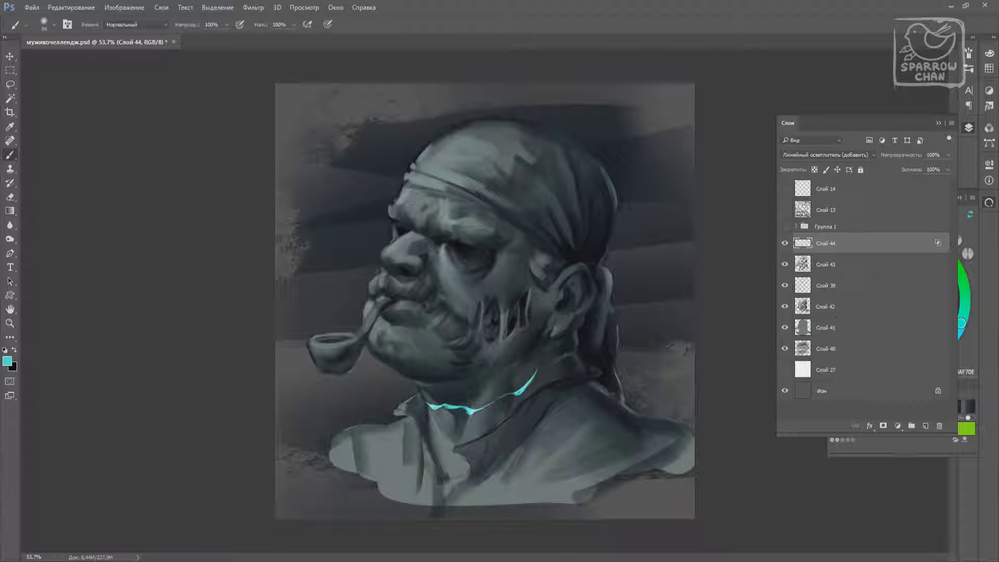
key("ctrl+shift+alt+n")
key("alt+bracketleft")
key("ctrl+j")
Try a cyan smoke stroke left of the pipe, undo it, and set a 31 px brush
key("v")
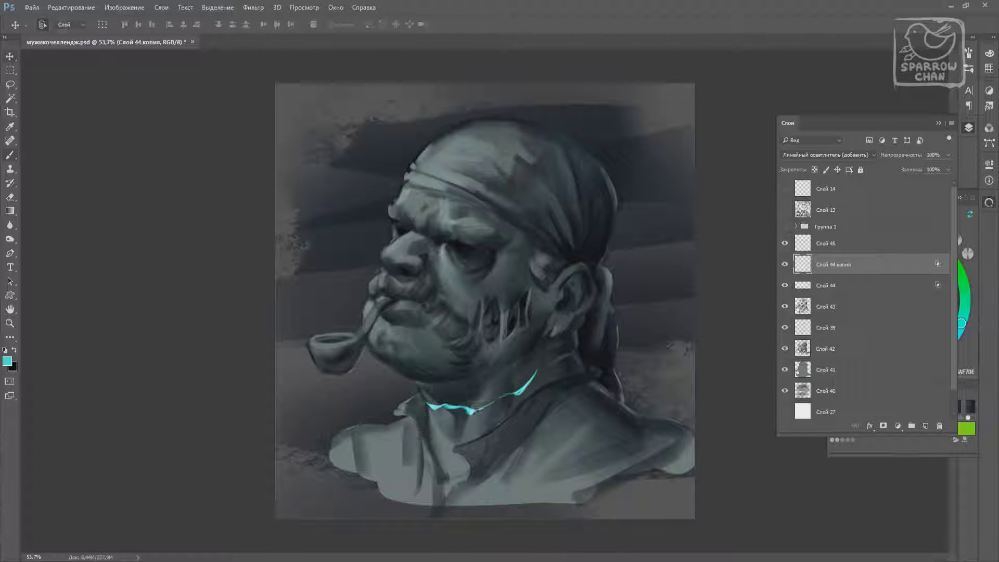
key("b")
right_click(494, 333)
key("Escape")
left_click_drag(411, 401, 327, 368)
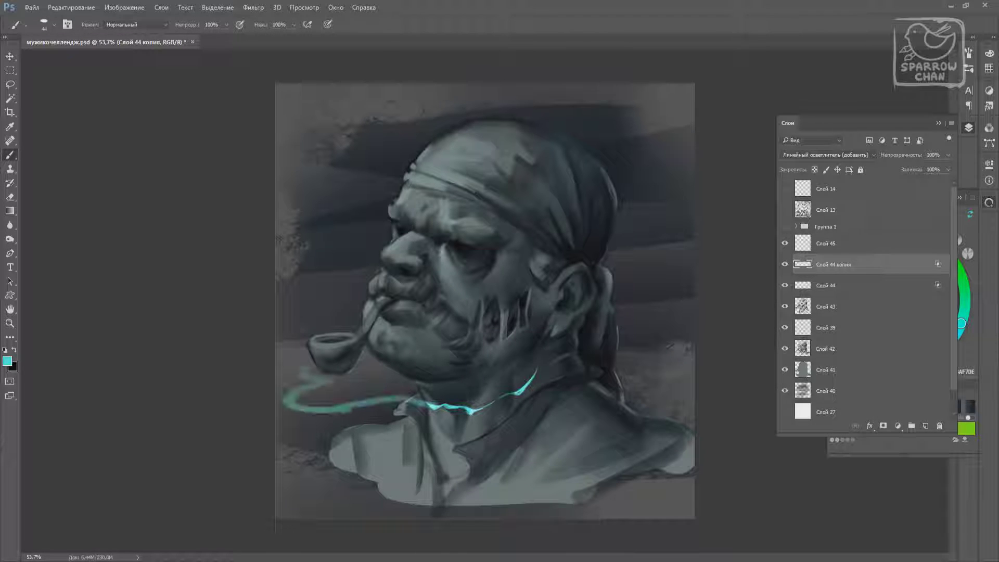
key("ctrl+z")
right_click(387, 330)
double_click(562, 403)
Paint S-shaped cyan smoke curls from the pipe, erasing the unwanted hook
mouse_move(320, 296)
left_mouse_down()
mouse_move(345, 387)
mouse_move(421, 409)
left_mouse_up()
key("e")
right_click(327, 327)
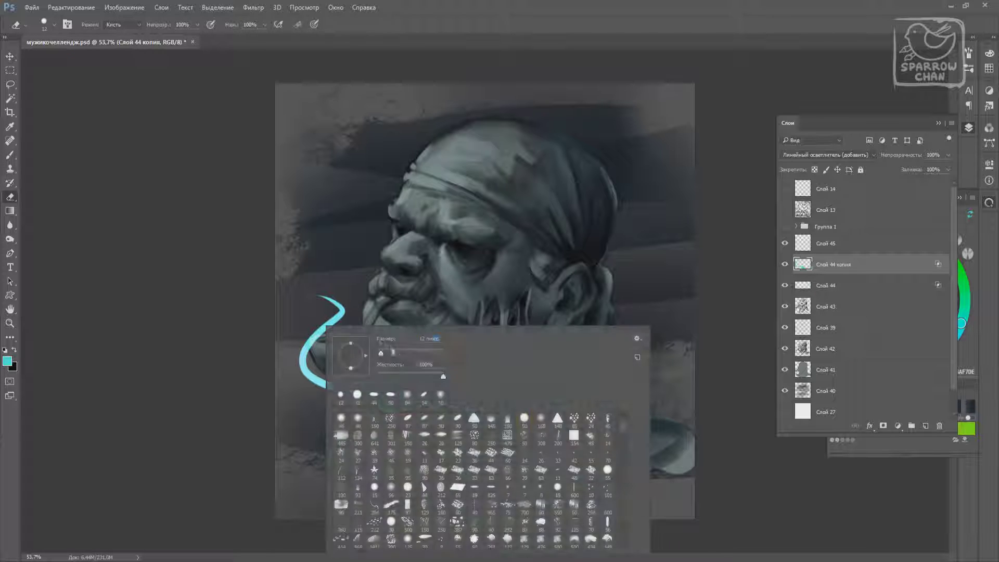
key("Escape")
mouse_move(338, 307)
left_mouse_down()
mouse_move(323, 385)
mouse_move(406, 390)
mouse_move(364, 409)
mouse_move(382, 398)
mouse_move(353, 391)
mouse_move(409, 396)
left_mouse_up()
key("b")
key("e")
key("b")
Try smoke strokes from the pipe down toward the cyan blob, undoing the misplaced ones
left_click_drag(325, 307, 336, 398)
key("ctrl+z")
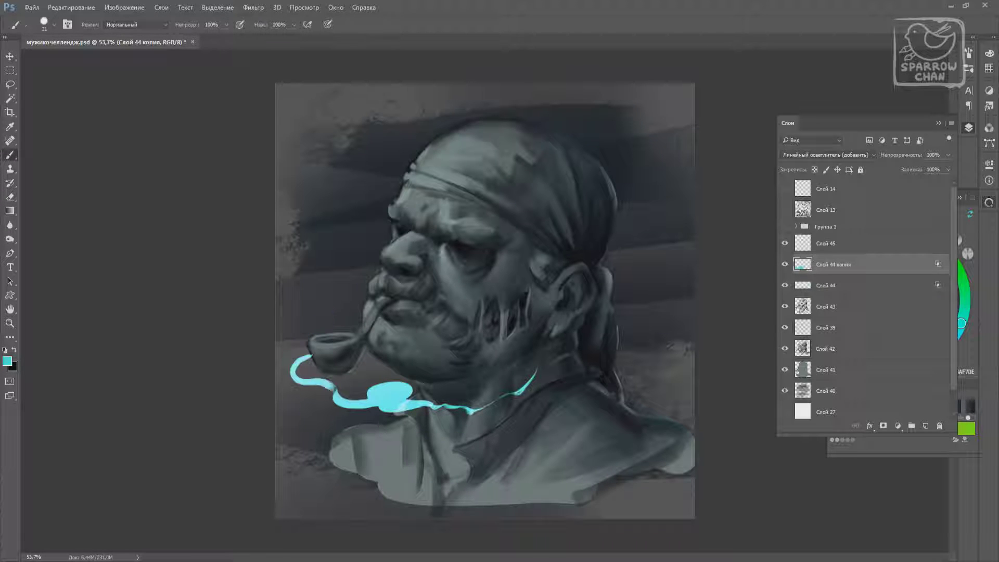
mouse_move(312, 358)
left_mouse_down()
mouse_move(364, 398)
mouse_move(312, 296)
left_mouse_up()
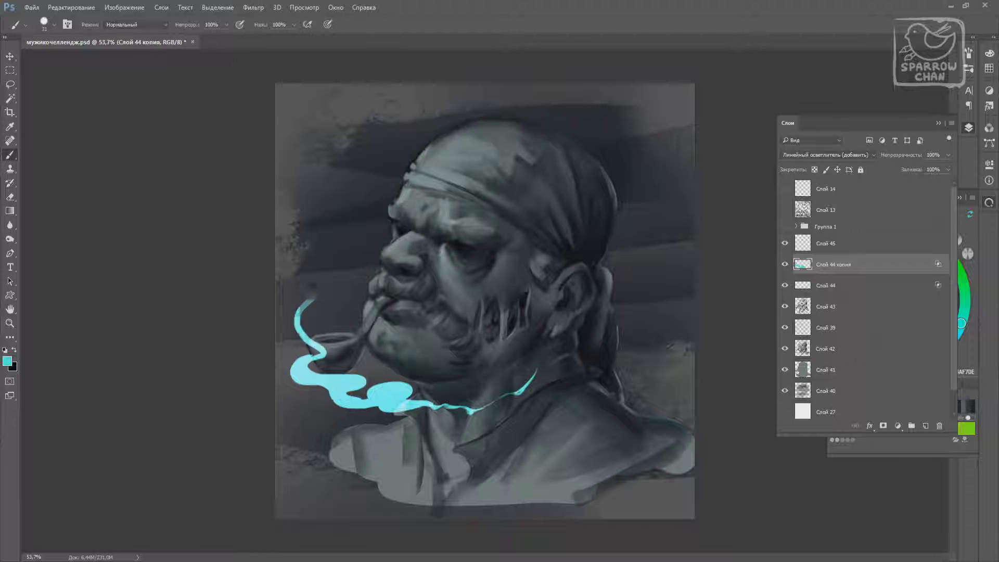
key("ctrl+z")
Add a smoke wisp by the neck, lower Fill to 34%, then delete the copy layer
mouse_move(518, 397)
left_mouse_down()
mouse_move(578, 383)
mouse_move(541, 391)
left_mouse_up()
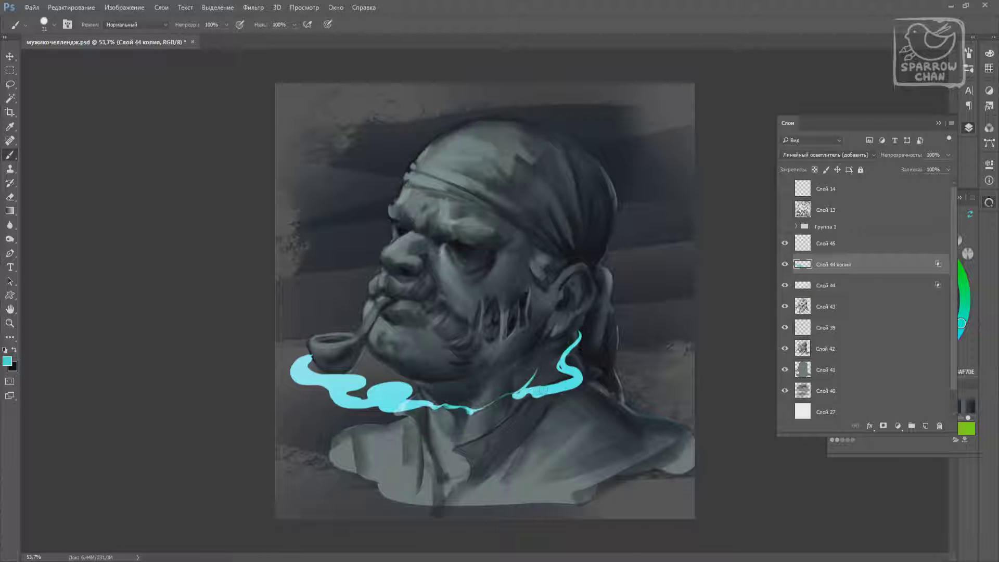
left_click_drag(911, 169, 907, 179)
key("r")
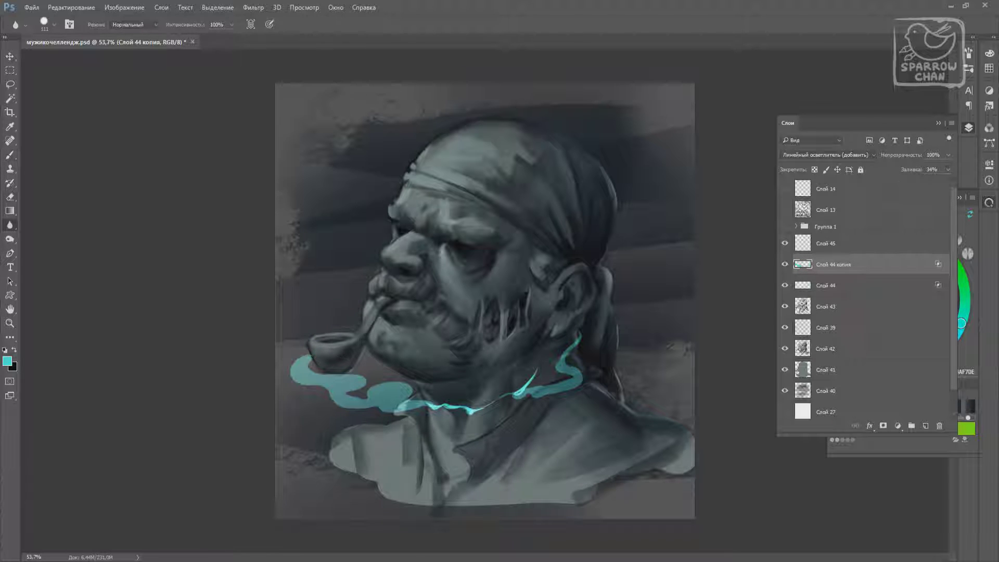
key("Delete")
Paint cyan strokes near the ear and neck, then undo the ear stroke
key("b")
right_click(515, 336)
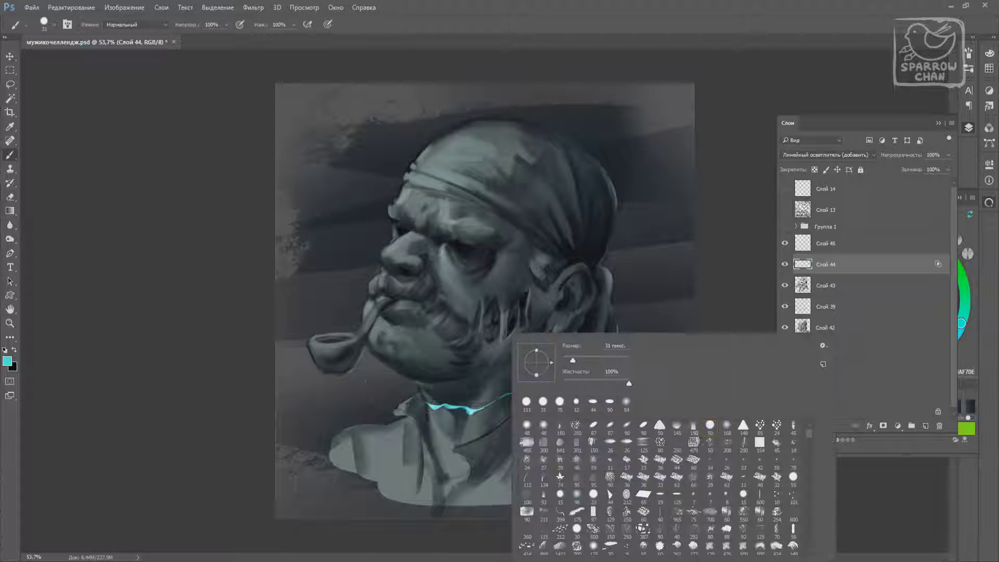
double_click(724, 428)
left_click_drag(536, 375, 502, 395)
left_click_drag(544, 325, 523, 359)
right_click(515, 335)
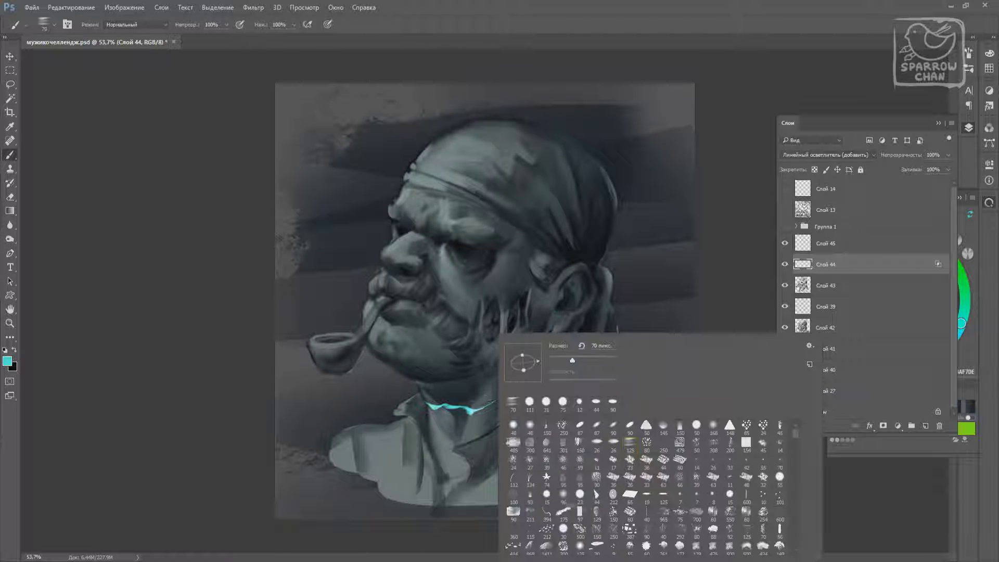
key("Escape")
key("ctrl+z")
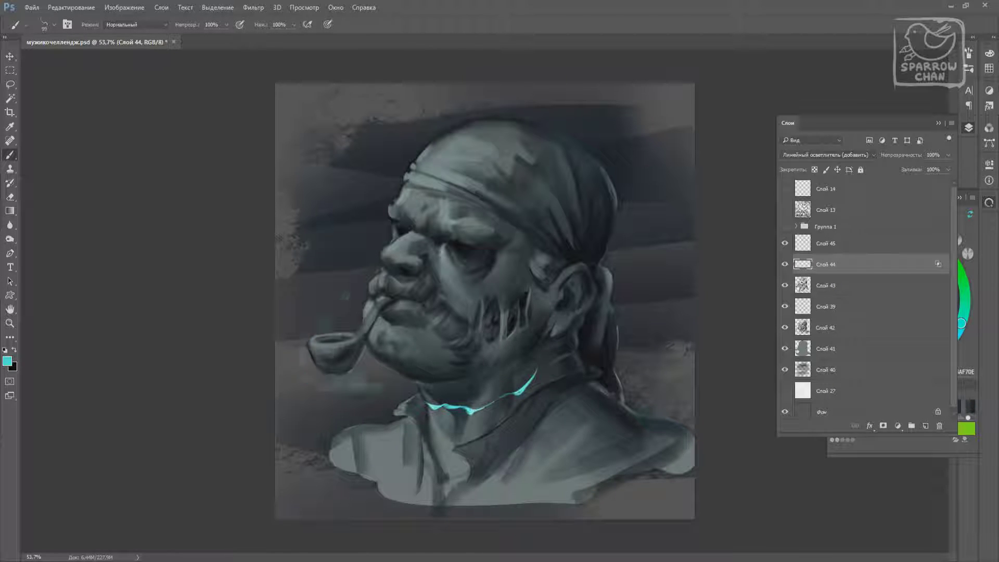
Curl cyan smoke from the collar around below the pipe and across the neck
mouse_move(369, 345)
left_mouse_down()
mouse_move(433, 405)
mouse_move(359, 456)
left_mouse_up()
scroll(492, 323, "up", 2)
key("ctrl+z")
left_click_drag(445, 455, 371, 379)
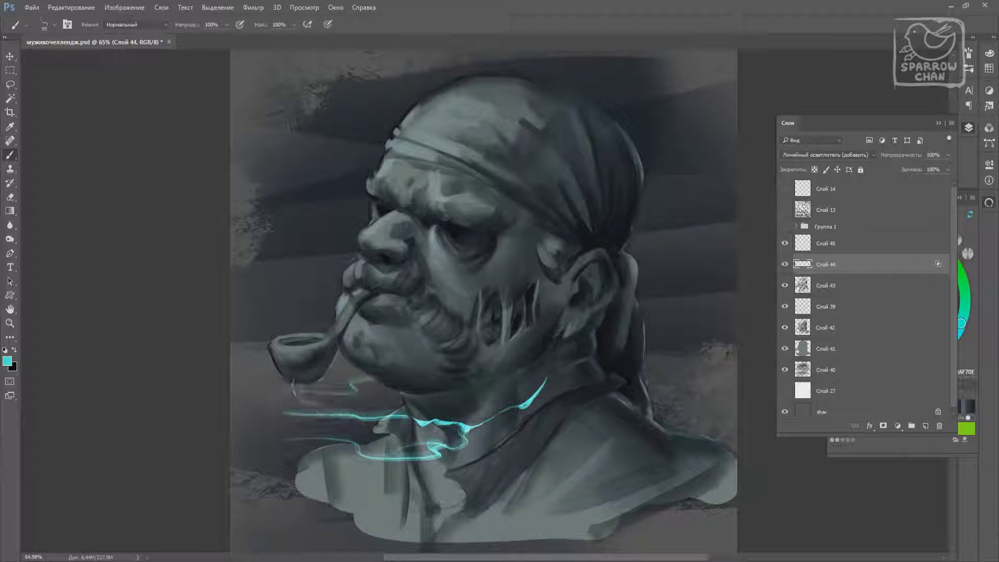
left_click_drag(717, 371, 520, 409)
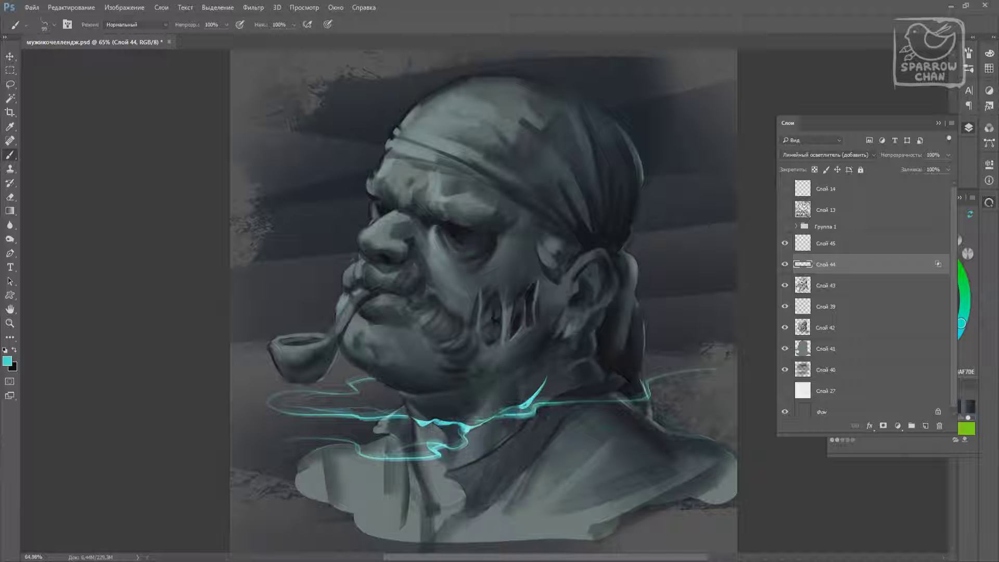
With a fine 12 px brush, add a collar accent and paint over it with a darker sampled tone
right_click(520, 390)
double_click(615, 401)
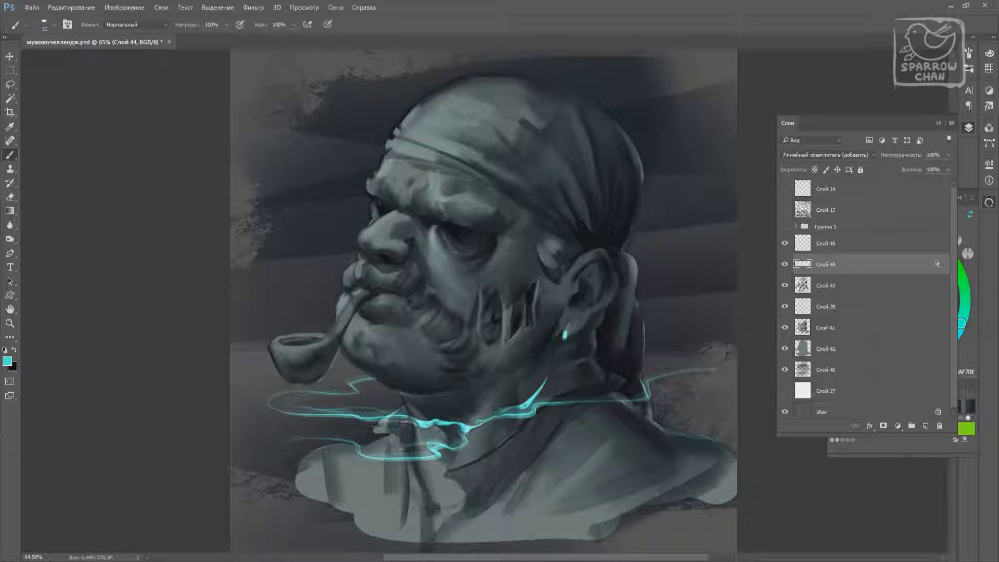
left_click_drag(388, 424, 417, 418)
left_click(424, 401, "alt")
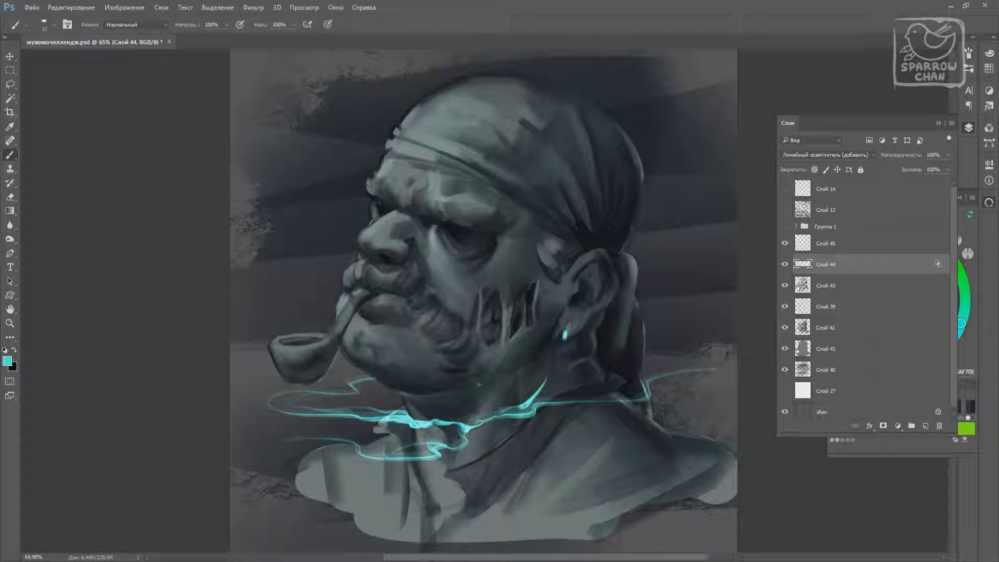
mouse_move(369, 421)
left_mouse_down()
mouse_move(431, 419)
mouse_move(419, 416)
left_mouse_up()
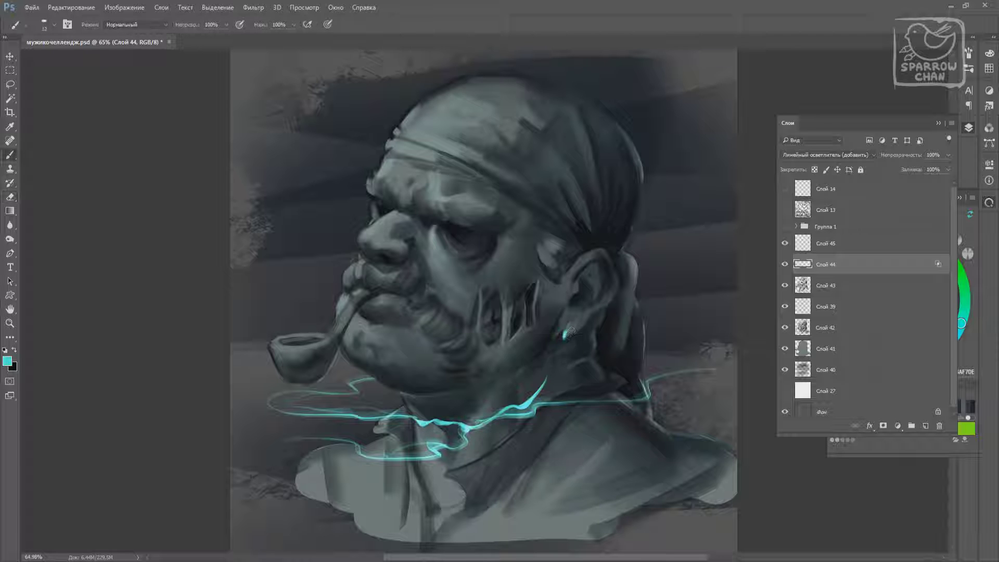
Repaint the cyan glow strokes beside the ear, change brush tip, and pick deep blue 003CB5
mouse_move(566, 338)
left_mouse_down()
mouse_move(629, 328)
mouse_move(650, 291)
left_mouse_up()
key("ctrl+z")
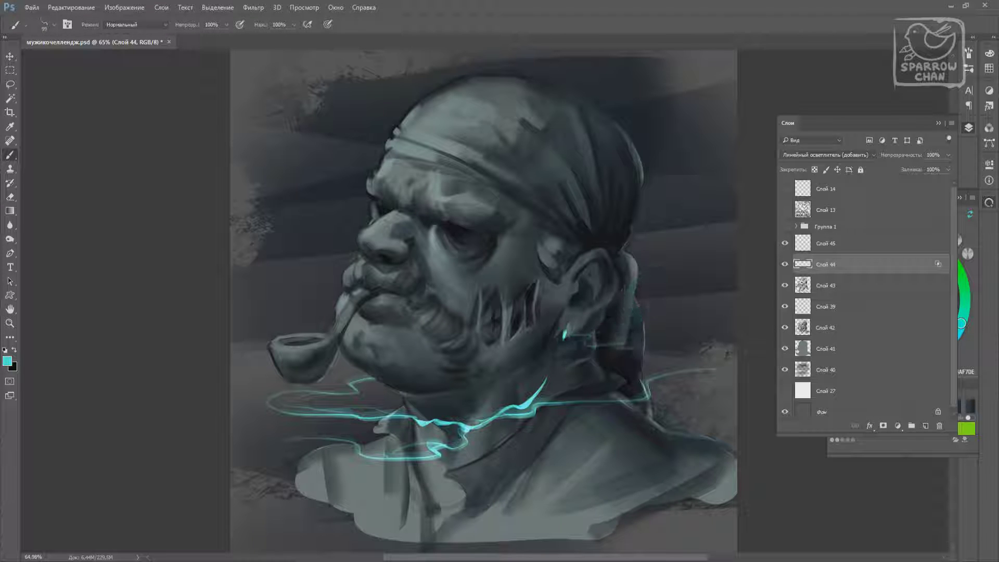
left_click_drag(614, 338, 674, 320)
left_click_drag(567, 333, 601, 335)
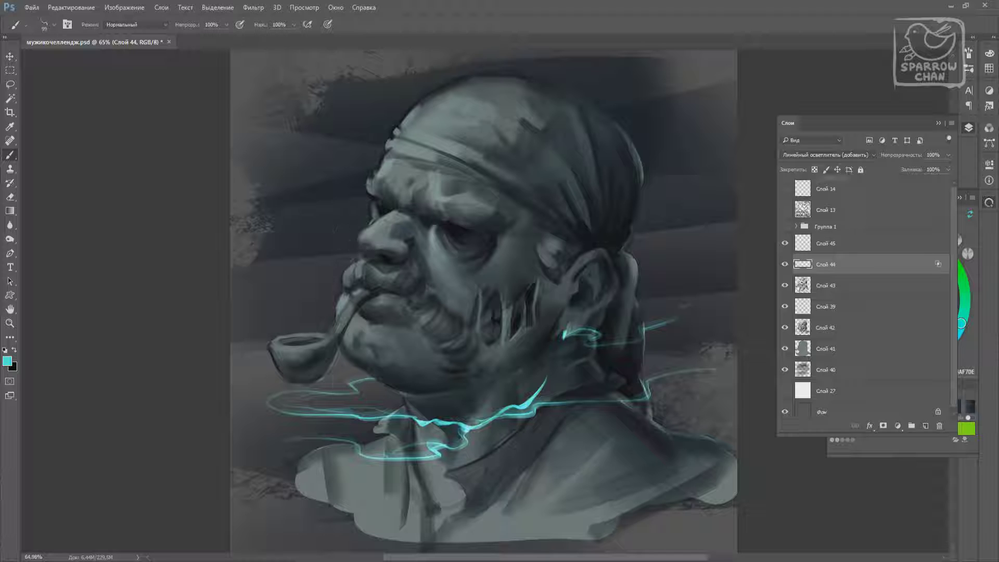
right_click(539, 334)
double_click(692, 400)
left_click(943, 282)
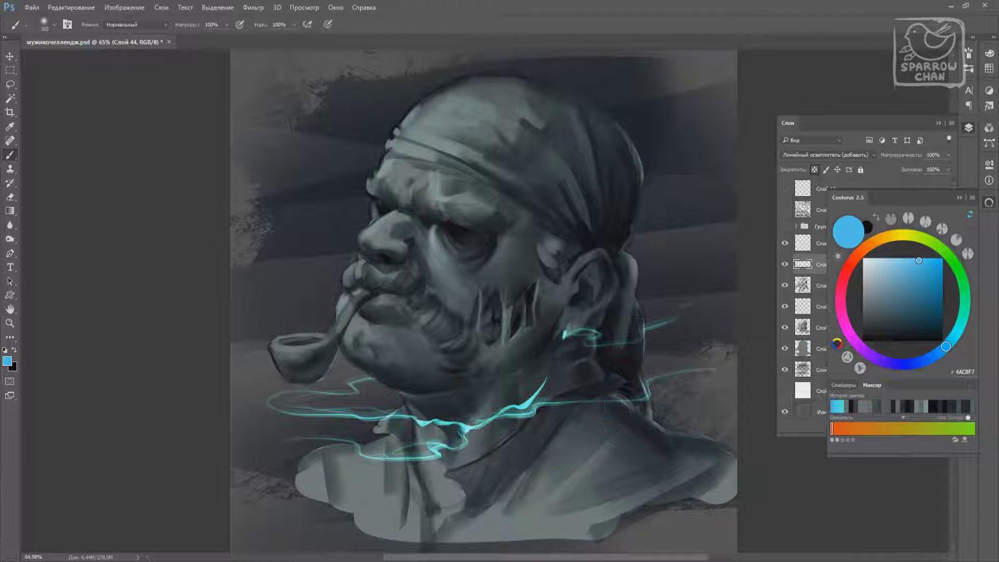
Set a deep blue (003CB5) paint colour and brush it into the lower-left smoke strokes
left_click_drag(961, 323, 924, 360)
left_click_drag(291, 408, 439, 455)
right_click(497, 333)
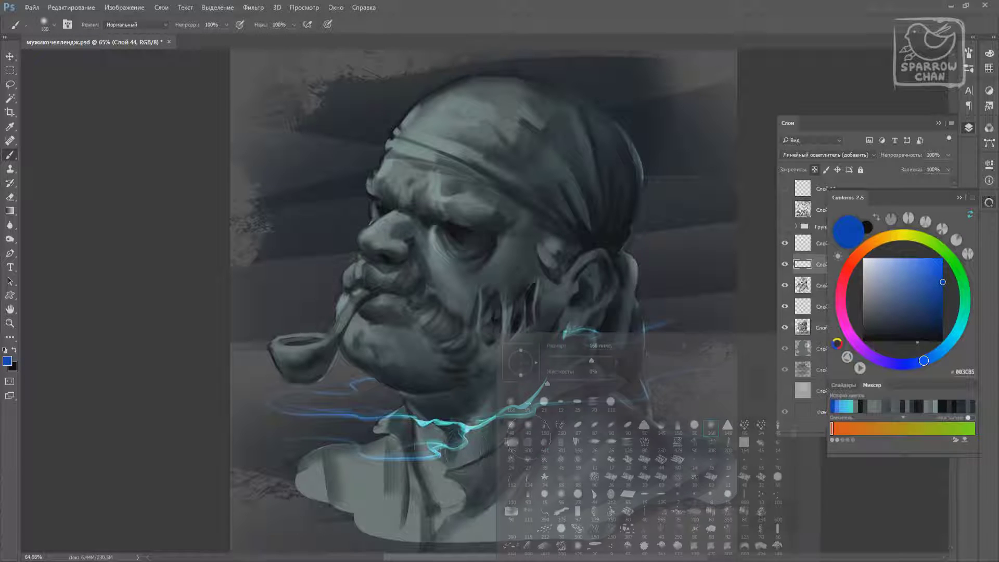
left_click(640, 425)
left_click(858, 264)
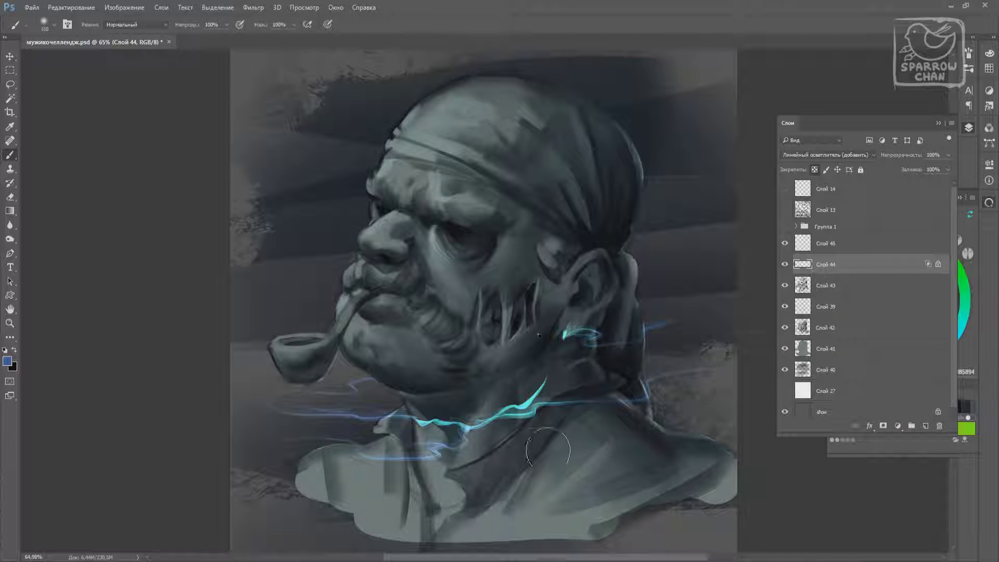
Switch to cyan paint and change the brush size from 42 px to 168 px
right_click(534, 331)
double_click(572, 375)
left_click(989, 202)
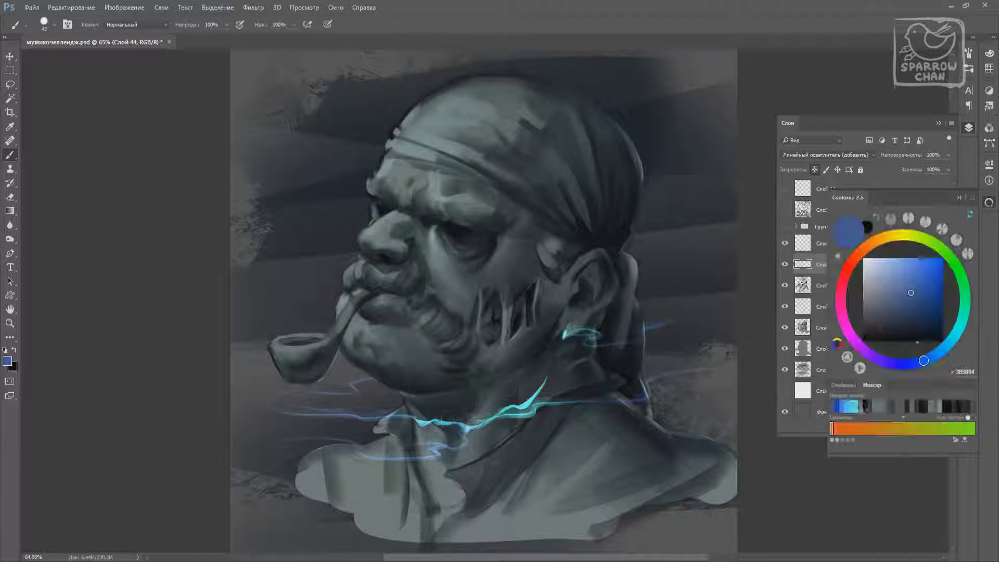
left_click(453, 423, "alt")
left_click(811, 264)
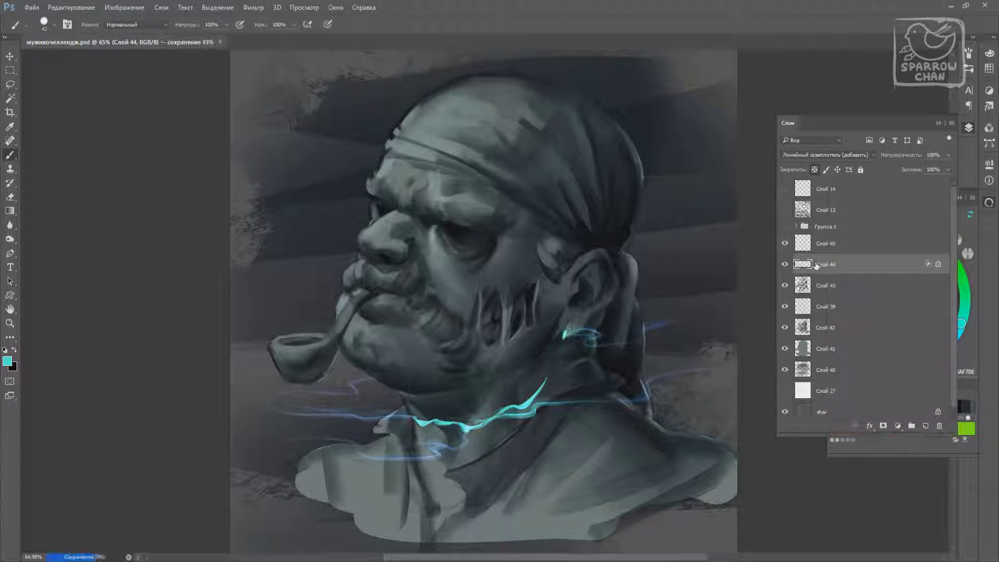
right_click(484, 412)
double_click(520, 432)
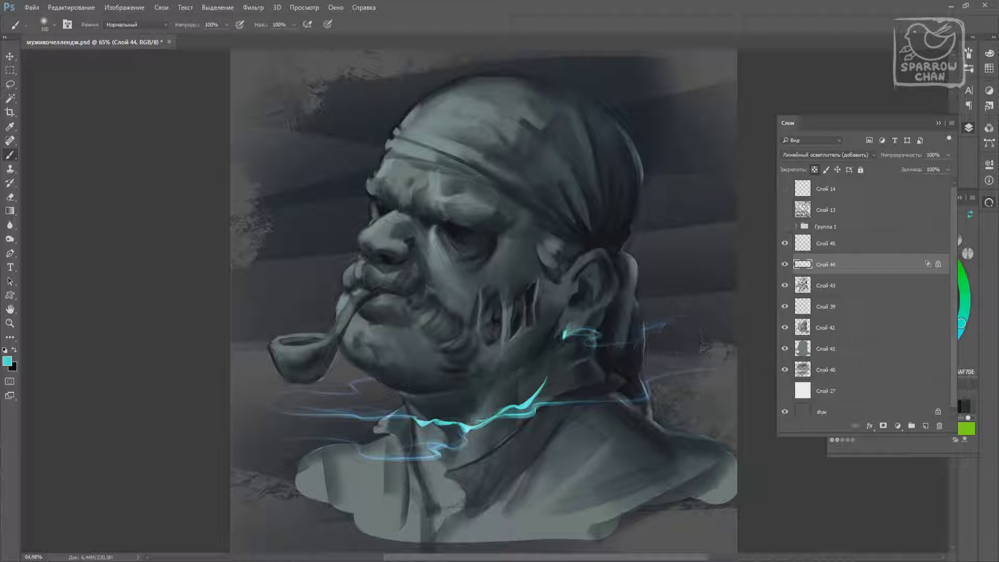
Paint deep blue strokes onto the smoke near the neck with a 64 px brush
right_click(396, 333)
double_click(468, 416)
left_click(989, 202)
left_click(923, 360)
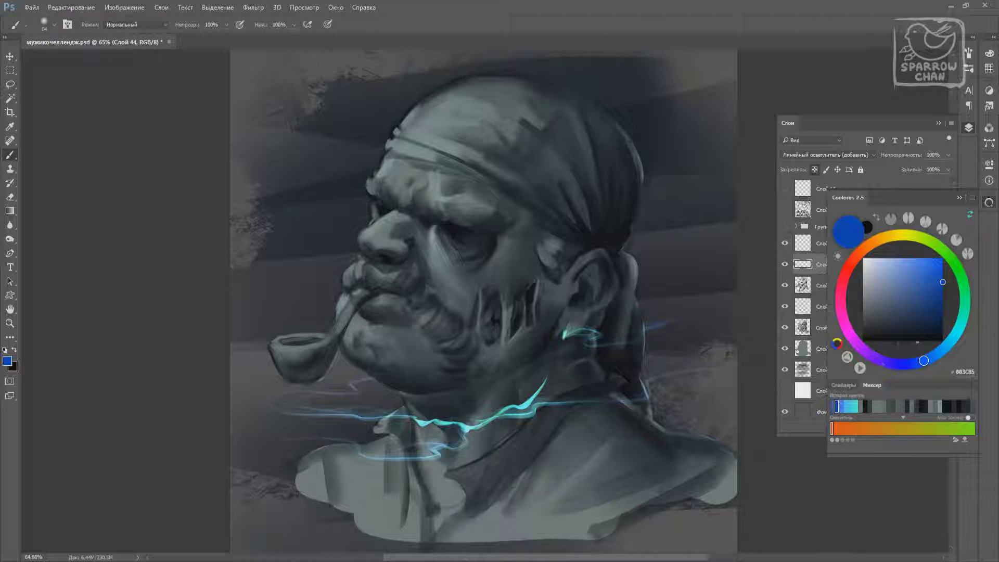
left_click(811, 264)
left_click_drag(417, 447, 458, 435)
left_click(989, 203)
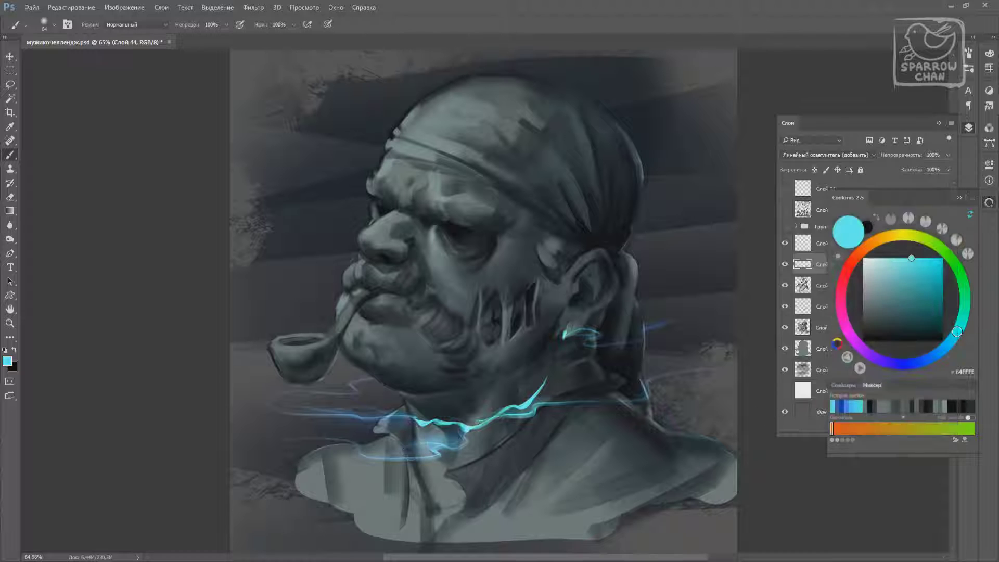
left_click(525, 404, "alt")
left_click(841, 406)
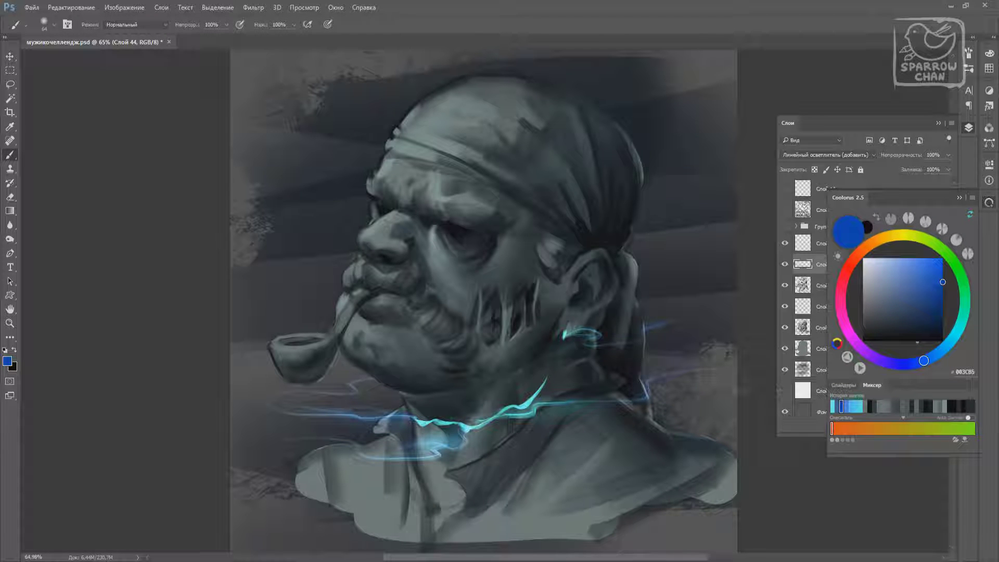
Soften the blue strokes with the Blur tool and add a new empty layer, Слой 46
scroll(671, 452, "up", 1)
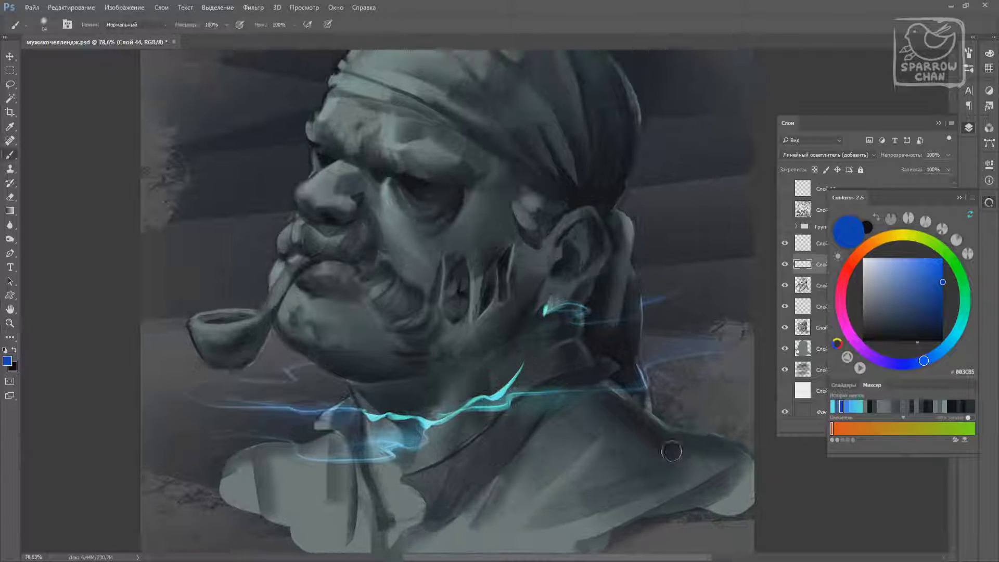
key("r")
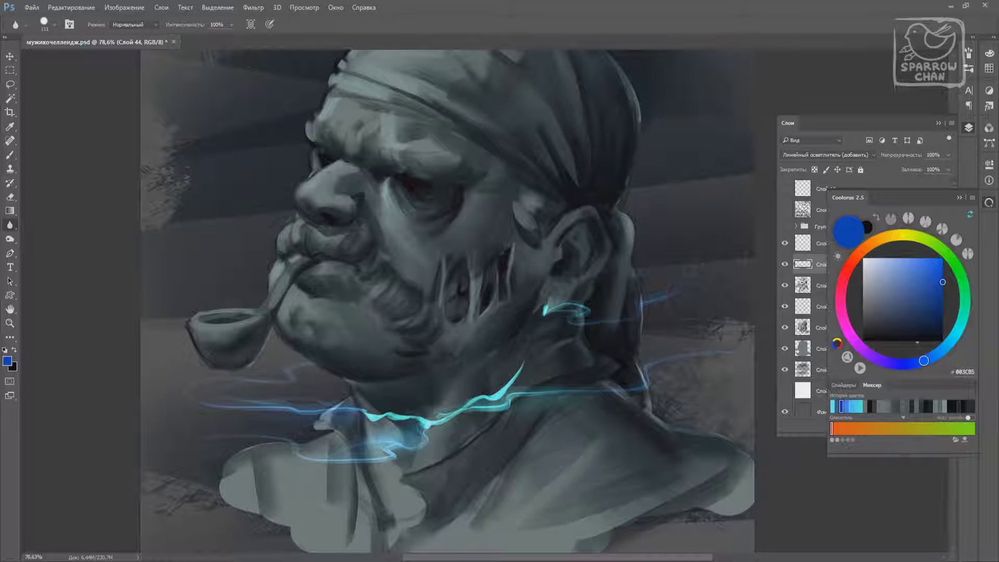
scroll(611, 427, "down", 1)
key("b")
key("ctrl+shift+alt+n")
Paint a cyan glow stroke along the neck on Слой 46
right_click(489, 331)
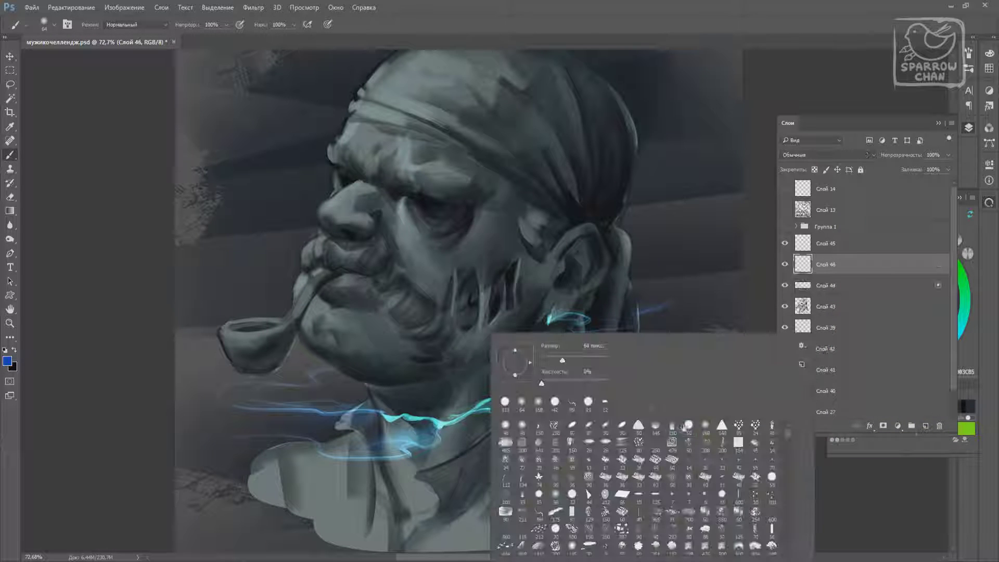
key("Escape")
left_click(402, 418, "alt")
left_click_drag(403, 418, 501, 398)
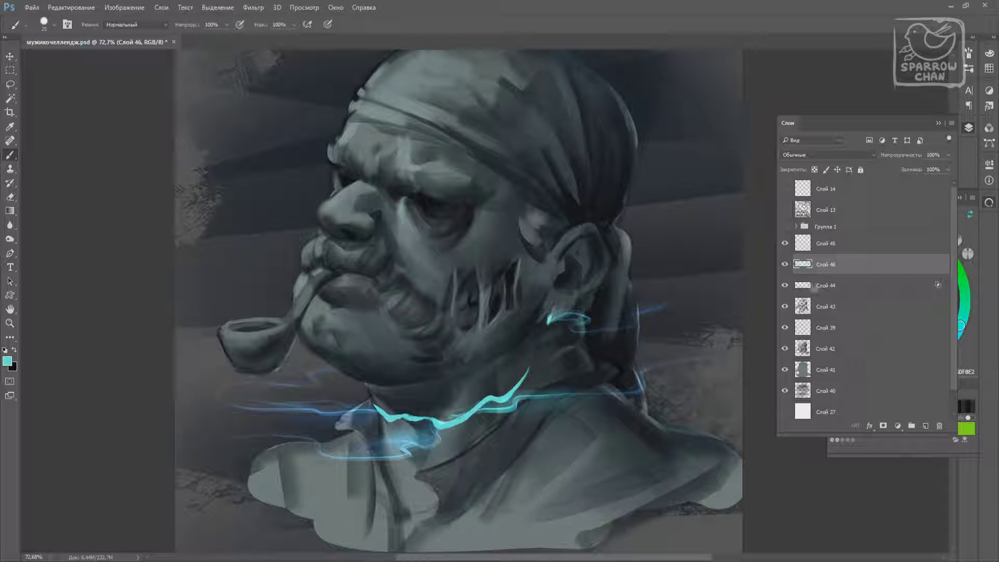
Set the brush size to 10, hide the neck glow on Слой 46, and select Слой 44
left_click(833, 306)
right_click(513, 330)
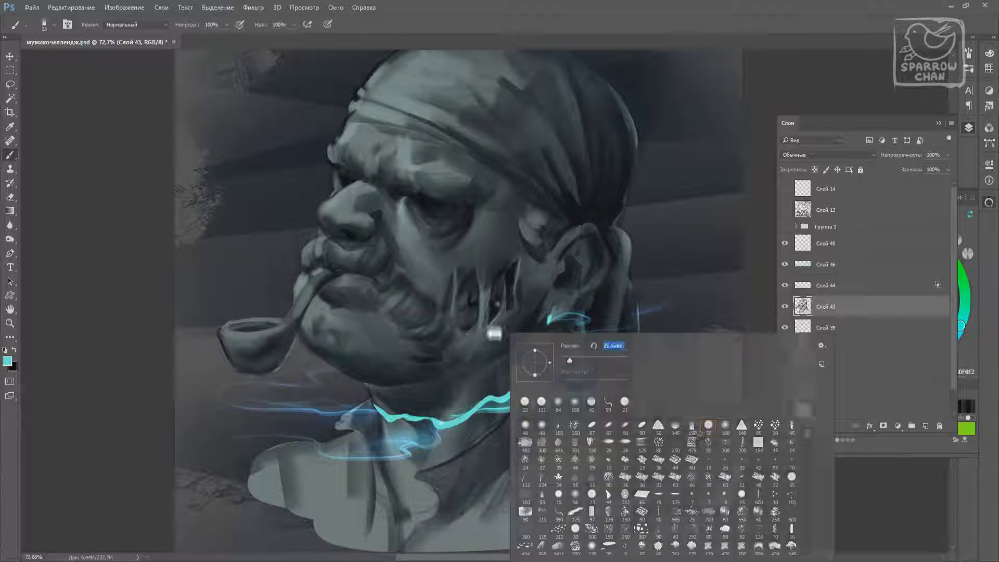
key("Return")
left_click(833, 285)
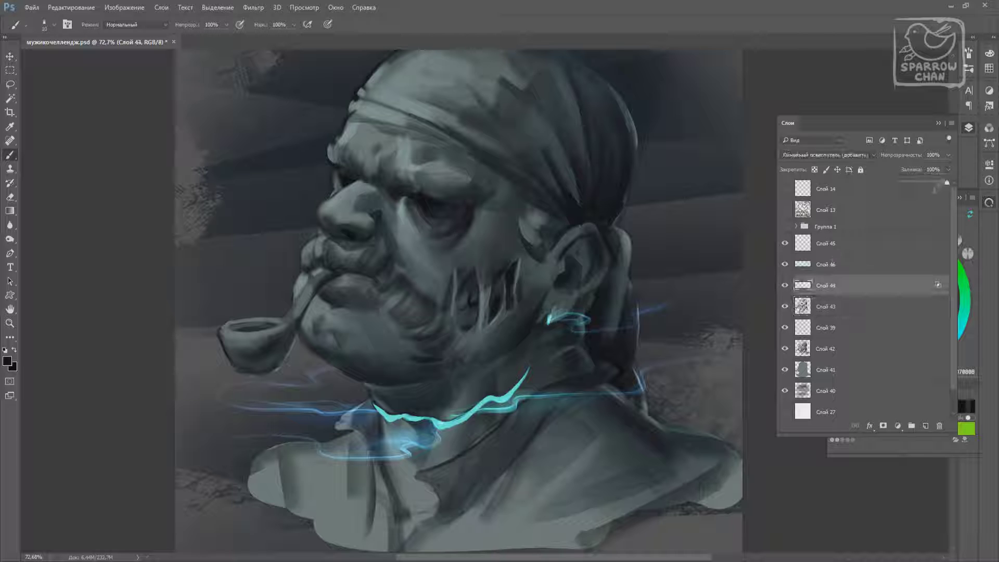
left_click(785, 264)
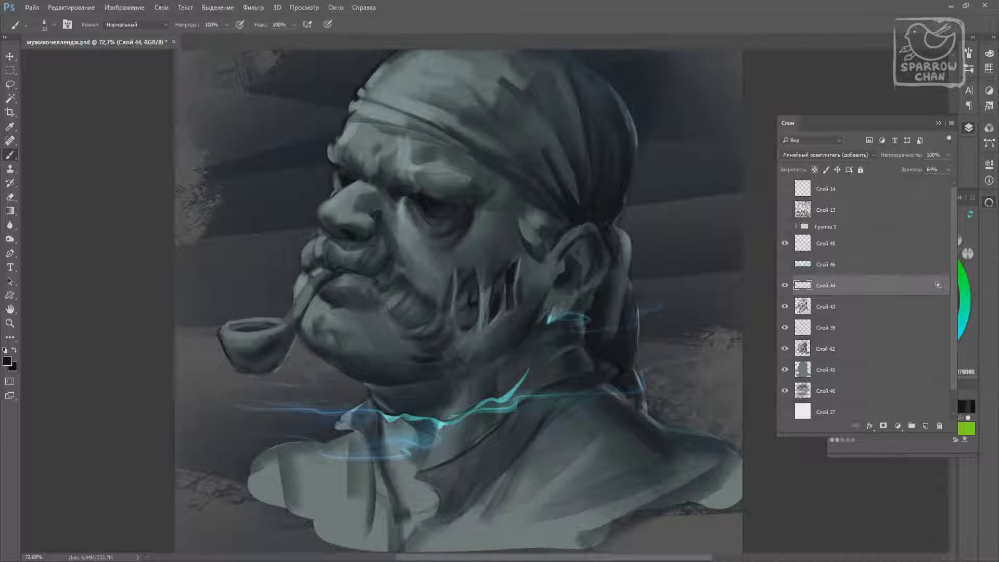
Dab cyan glints into the eyes with a 20 px brush, then add new layer Слой 47
right_click(420, 333)
key("Return")
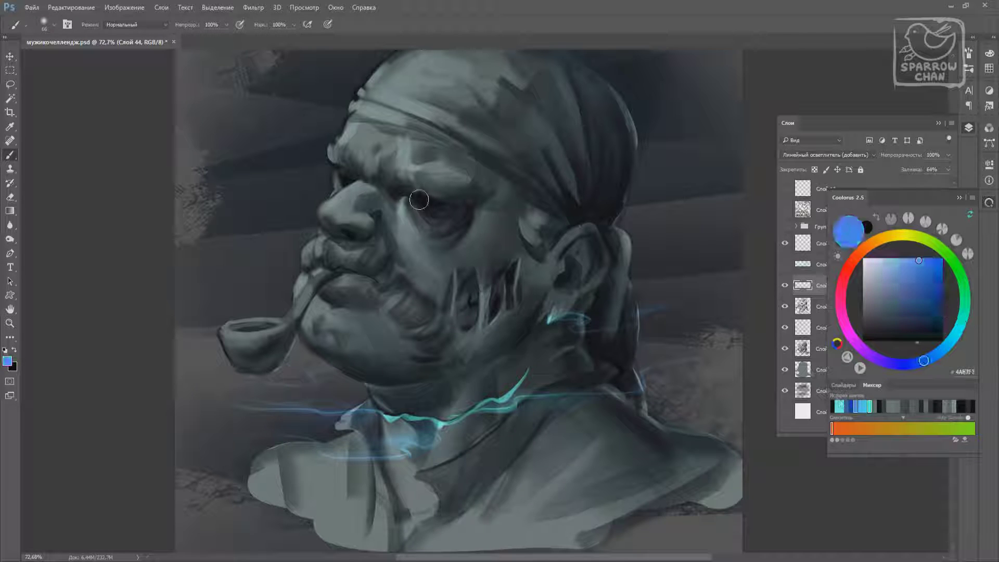
right_click(448, 208, "alt+shift")
right_click(513, 294)
key("Return")
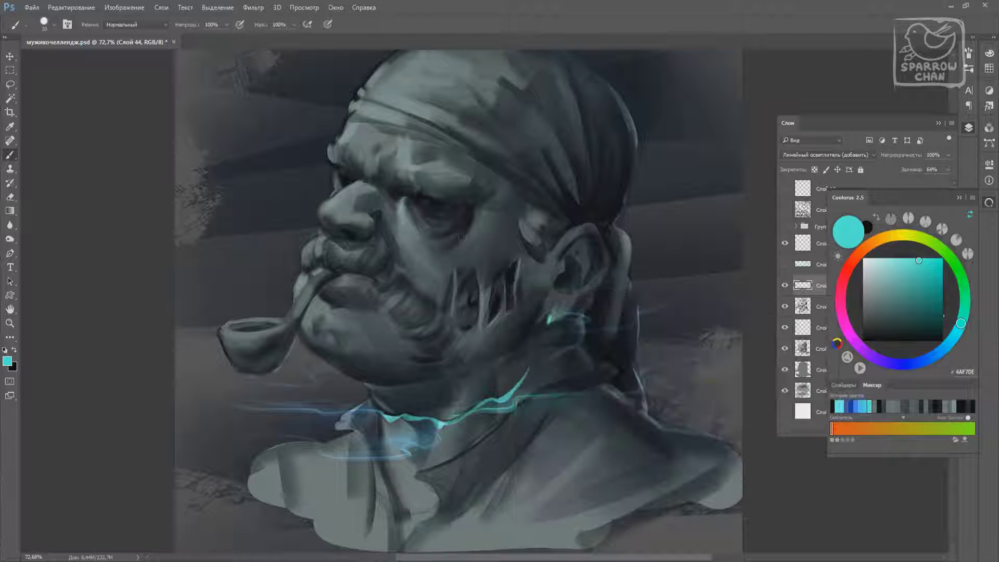
left_click(346, 181)
key("ctrl+alt+z")
key("ctrl+alt+z")
left_click(437, 200)
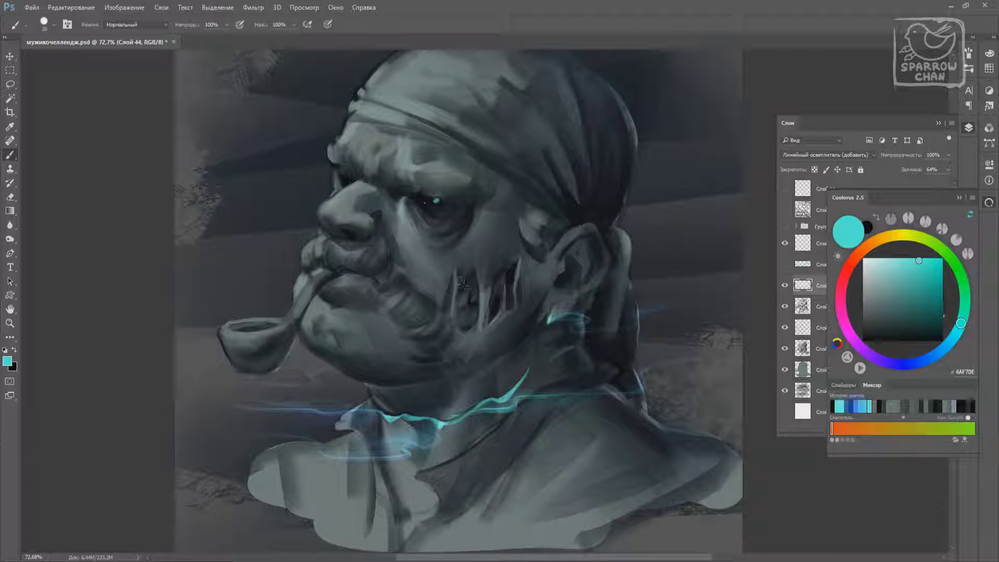
key("ctrl+shift+alt+n")
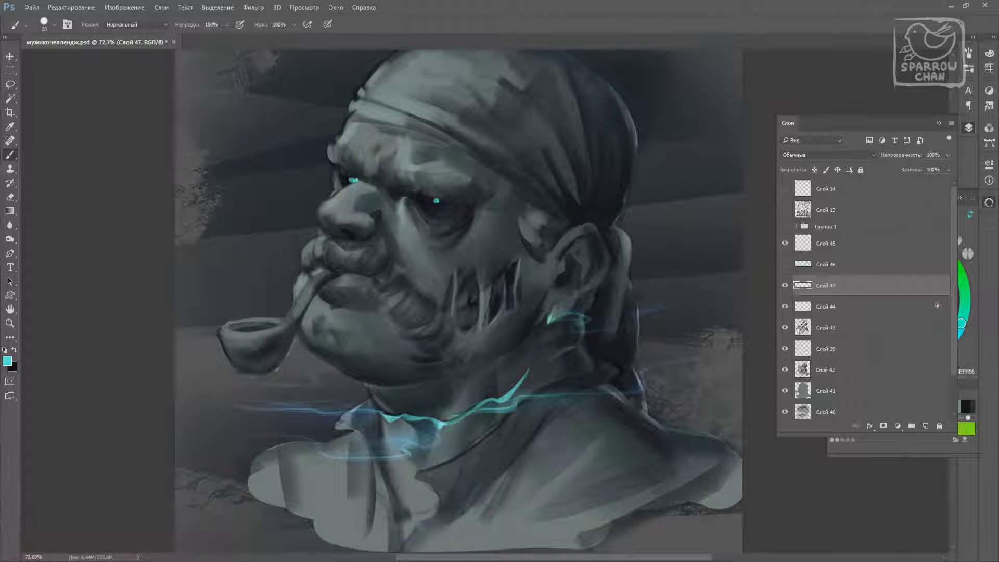
On Слой 44, paint two curling cyan smoke wisps above the pipe bowl using brush tip 149
left_click(801, 307)
right_click(378, 331)
double_click(659, 545)
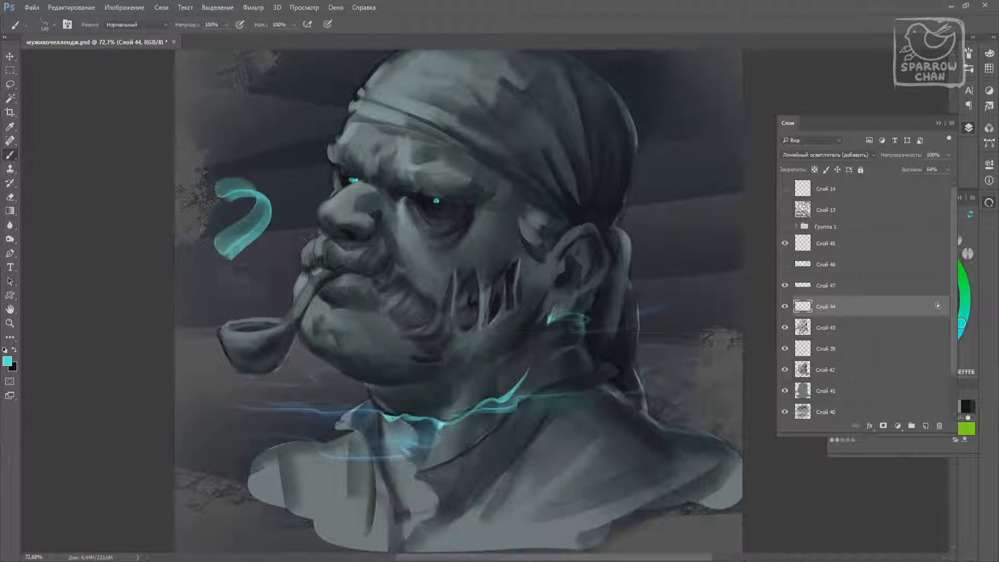
left_click_drag(260, 317, 273, 223)
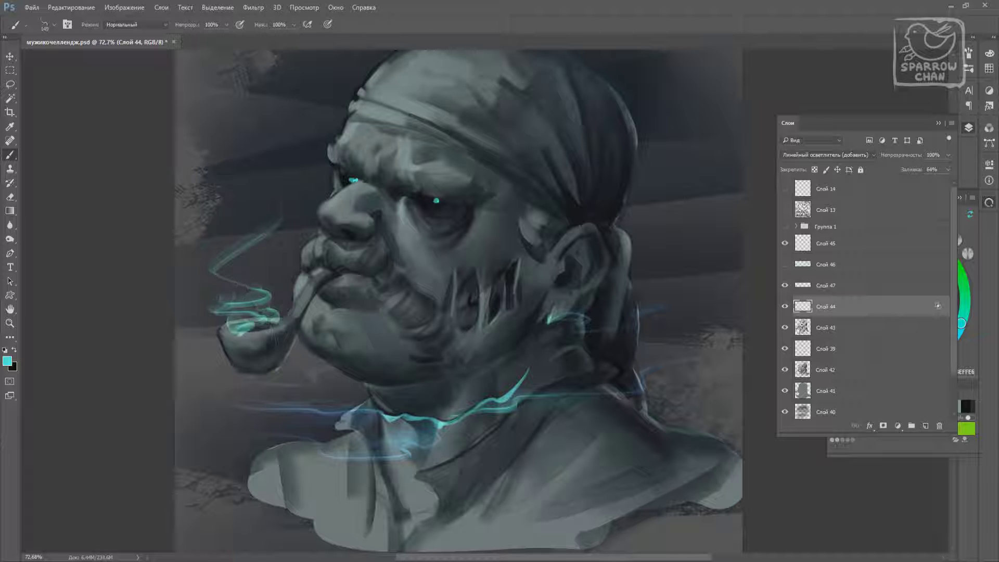
left_click_drag(271, 291, 232, 244)
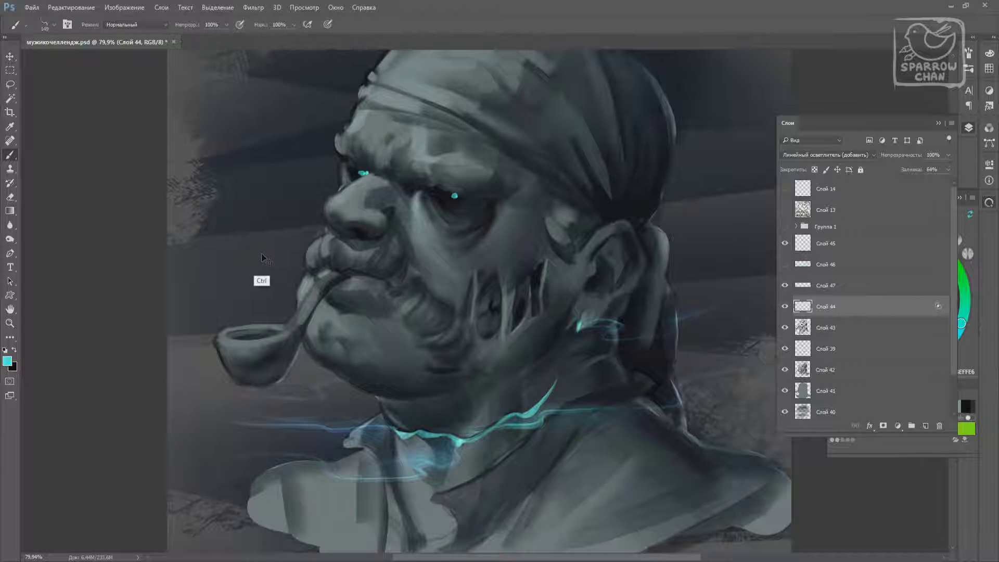
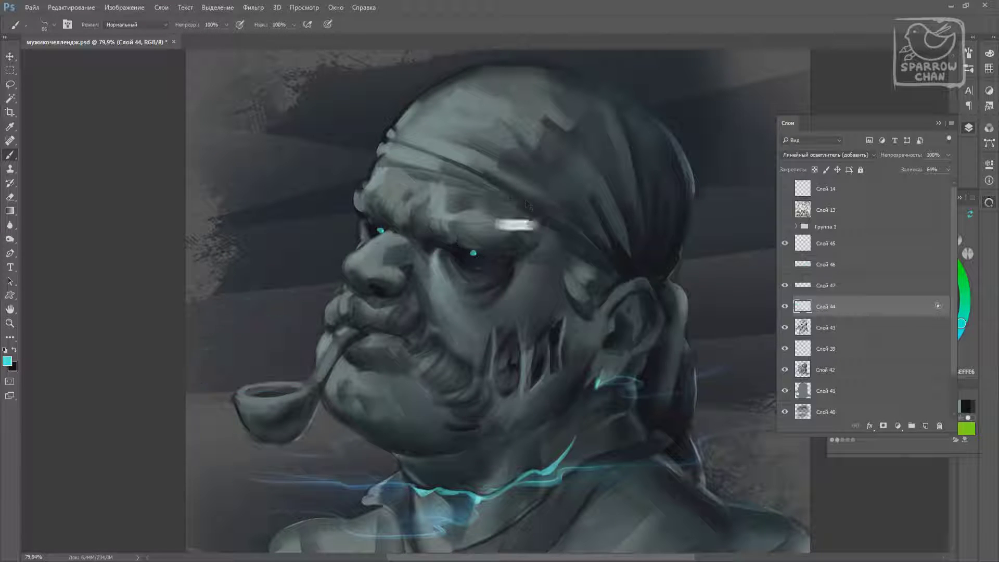
Tidy the cyan pipe smoke curls with the Eraser, then return to the Brush
right_click(315, 327)
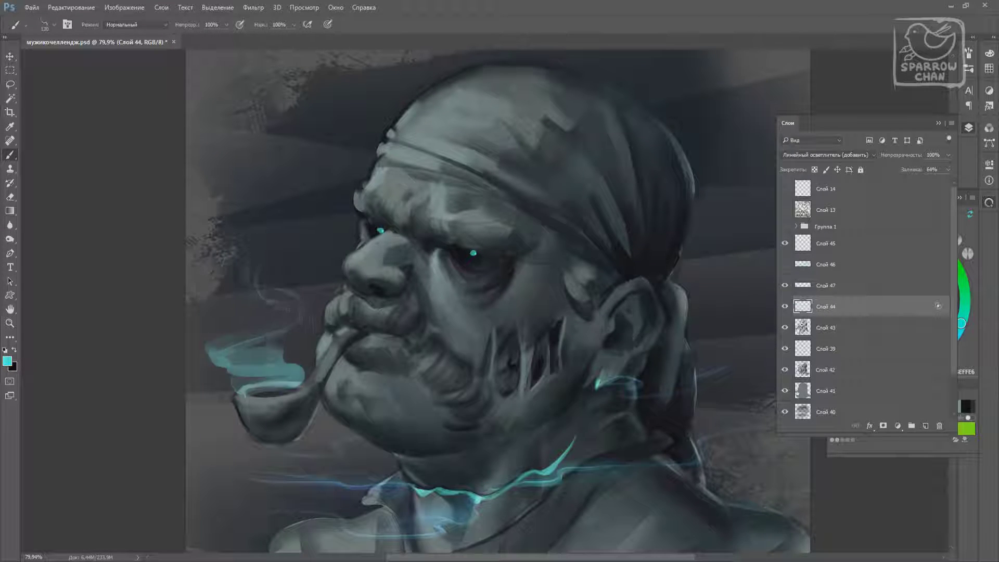
key("e")
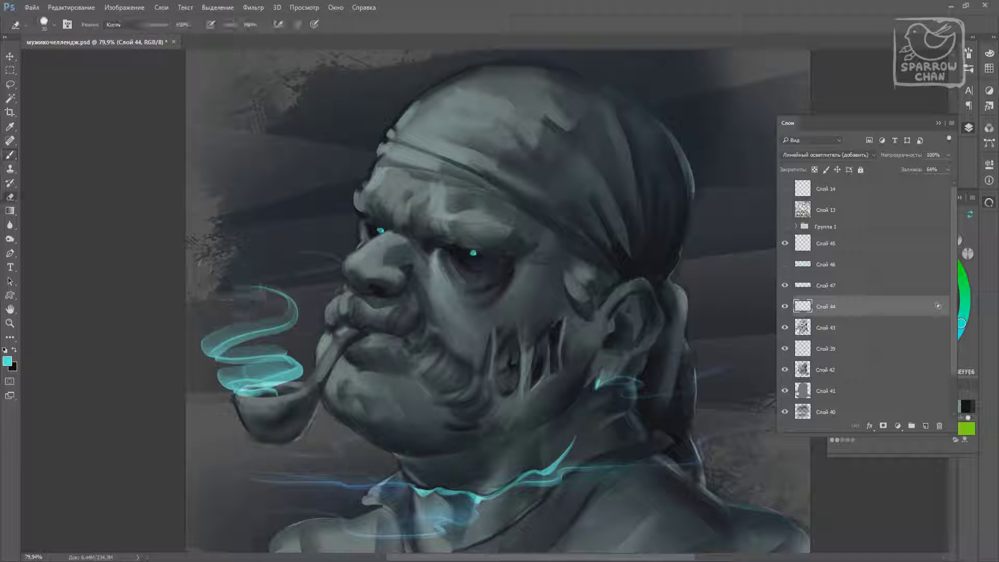
right_click(264, 319)
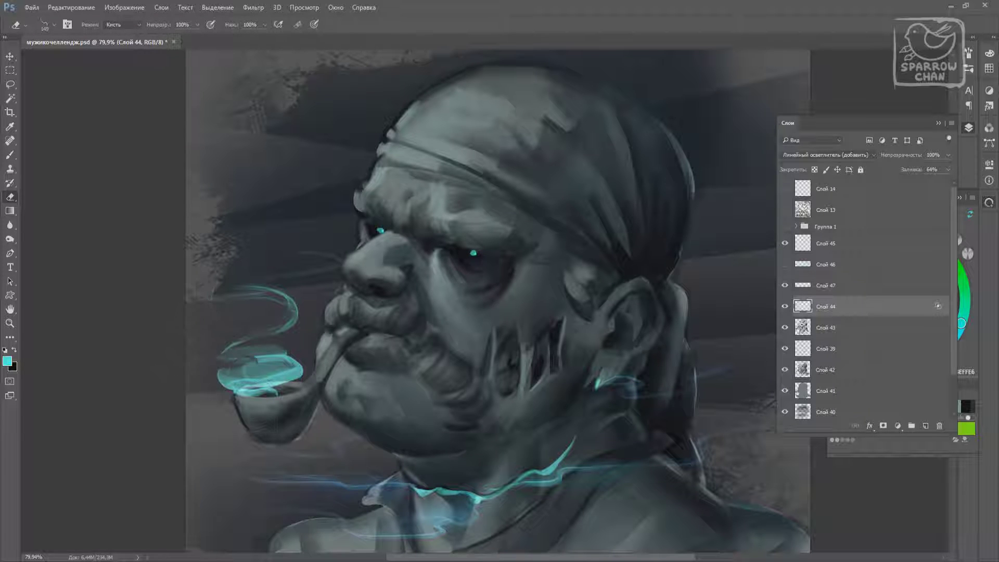
key("b")
Paint cyan smoke wisps over the eye, curling toward the bandana, plus a small stroke by the brow
mouse_move(474, 253)
left_mouse_down()
mouse_move(523, 238)
mouse_move(552, 206)
left_mouse_up()
left_click_drag(491, 237, 510, 238)
left_click_drag(385, 214, 416, 212)
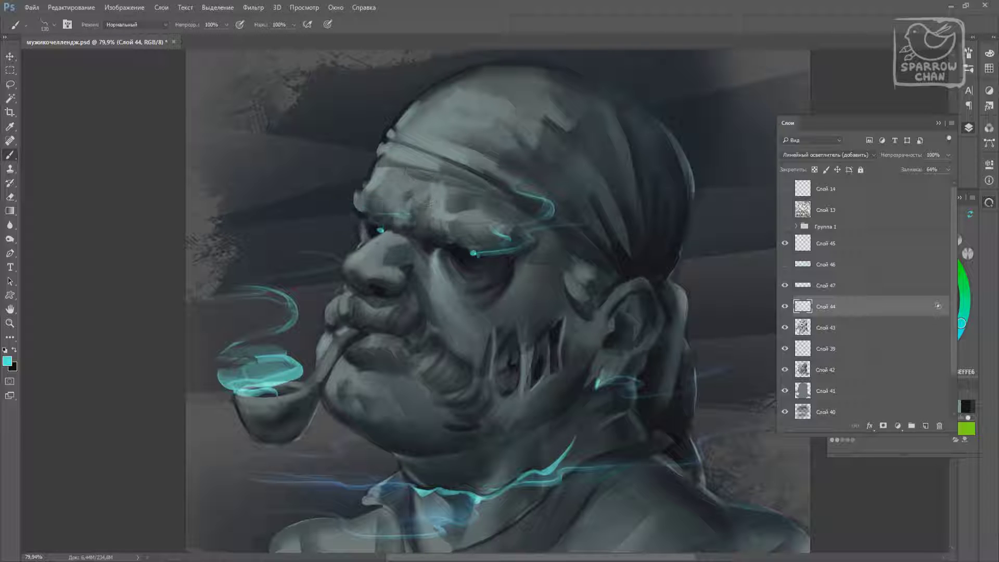
Choose a 66 px brush and shift the paint colour from deep blue toward cyan
right_click(492, 284)
left_click(570, 350)
left_click(924, 361)
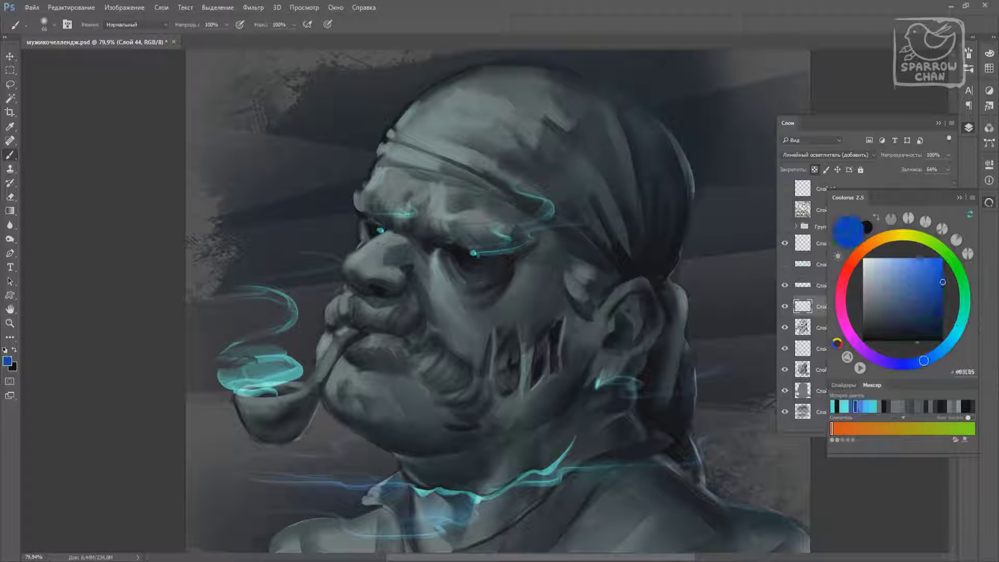
left_click_drag(923, 360, 943, 349)
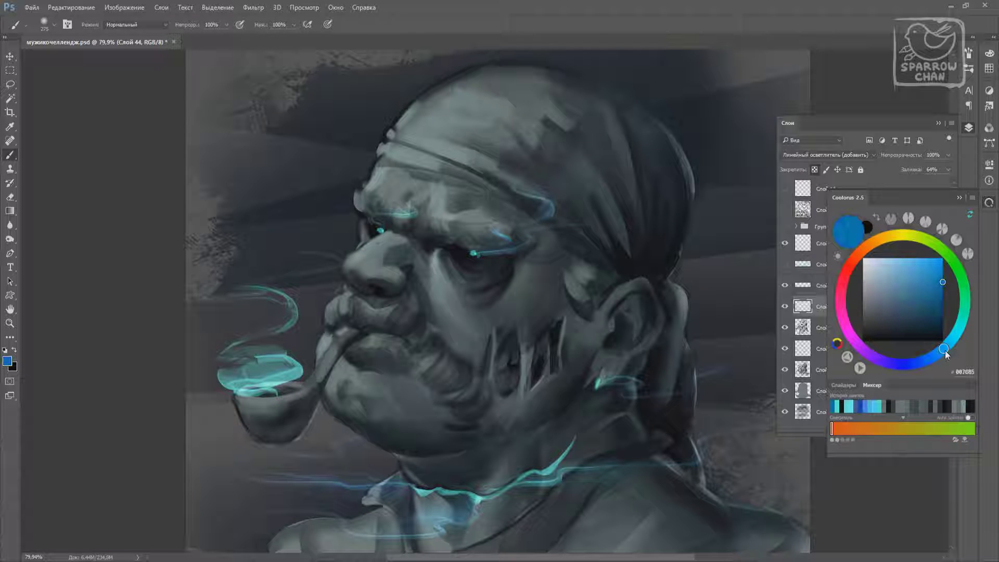
scroll(458, 224, "down", 3)
Add a new layer above Слой 44 with Жесткий свет (Hard Light) blending
left_click(859, 307)
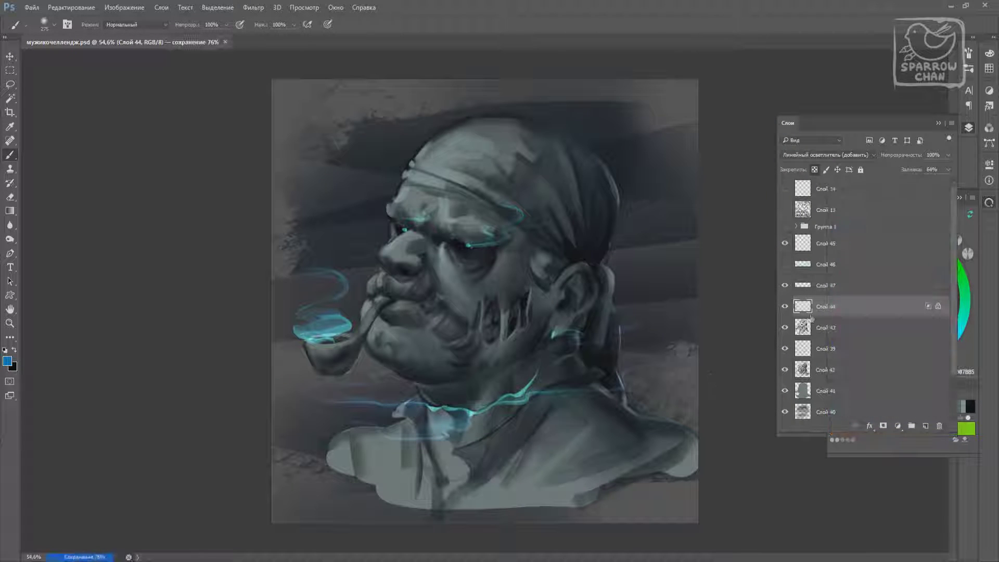
left_click(925, 426)
left_click(827, 154)
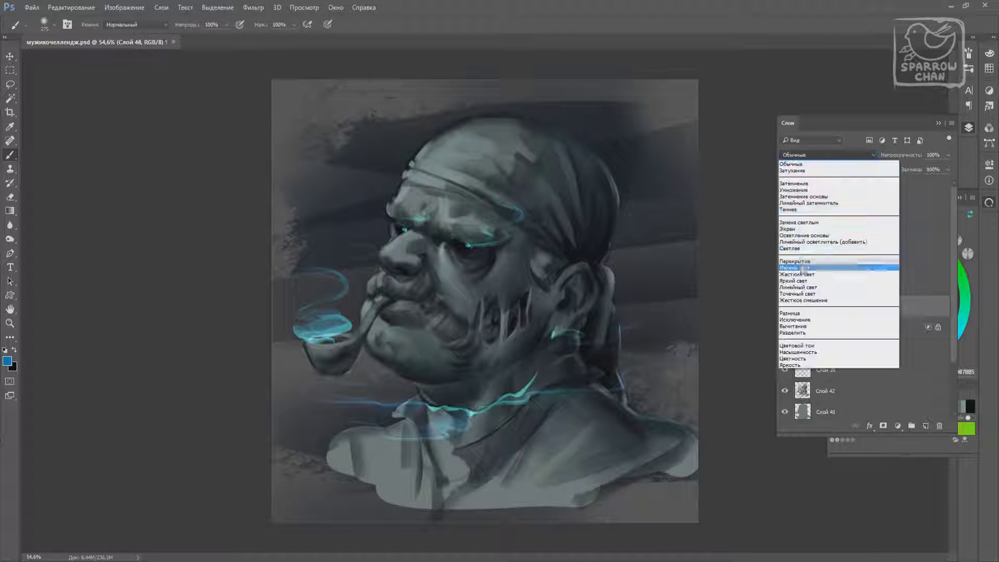
left_click(812, 268)
Test a 150 px brush stroke around the mouth, then delete the trial hard-light layer
right_click(597, 348)
double_click(704, 410)
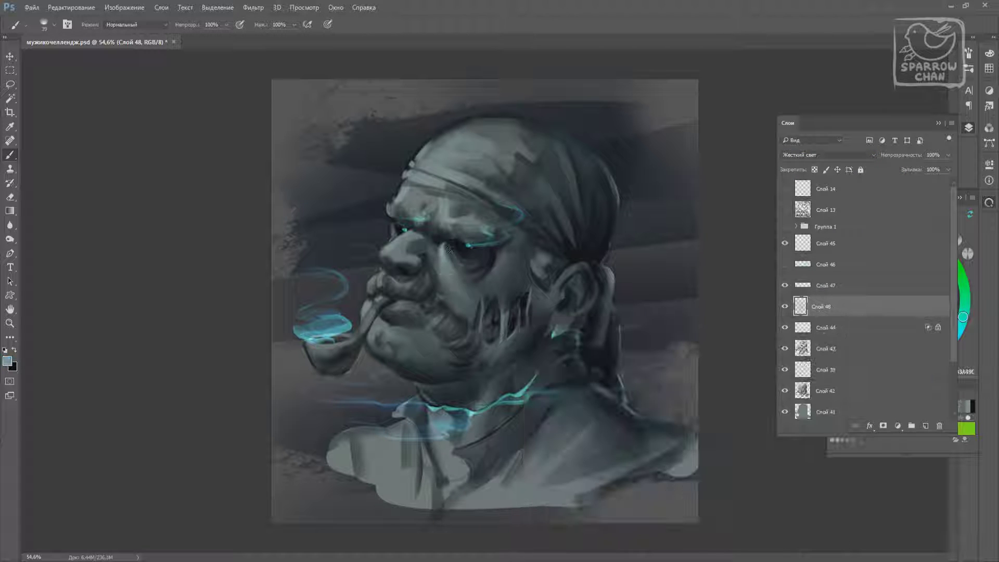
right_click(489, 242)
key("Return")
left_click_drag(403, 331, 404, 334)
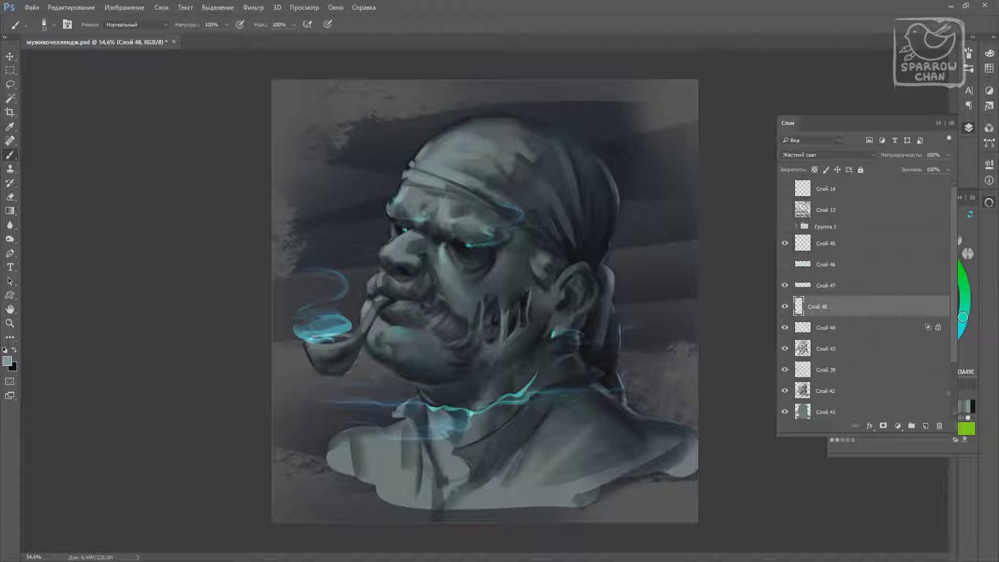
key("Delete")
Delete hidden Слой 46, then paint pale teal touches near the eye and nose bridge
left_click(840, 263)
key("Delete")
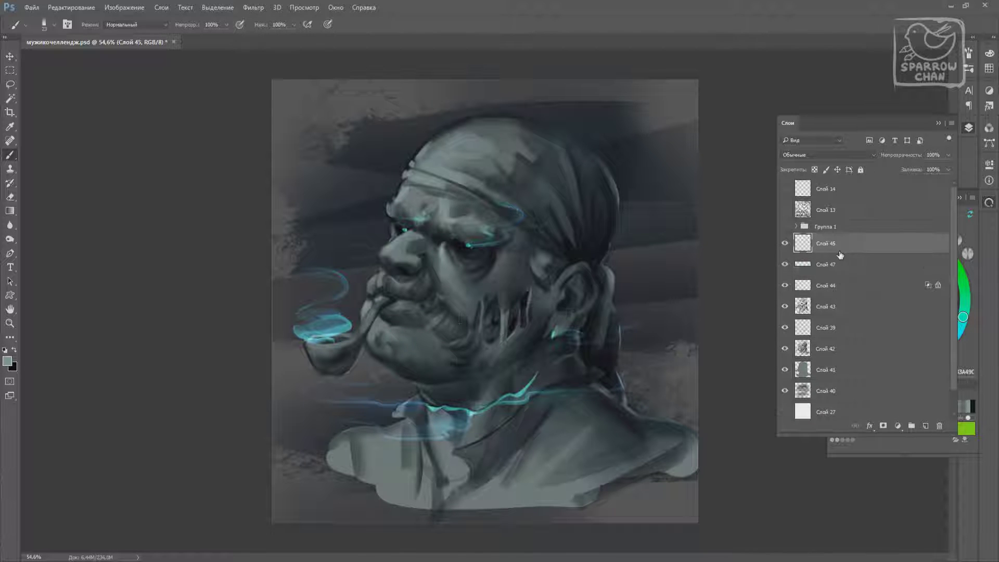
left_click(963, 317)
left_click(882, 266)
left_click_drag(442, 244, 447, 281)
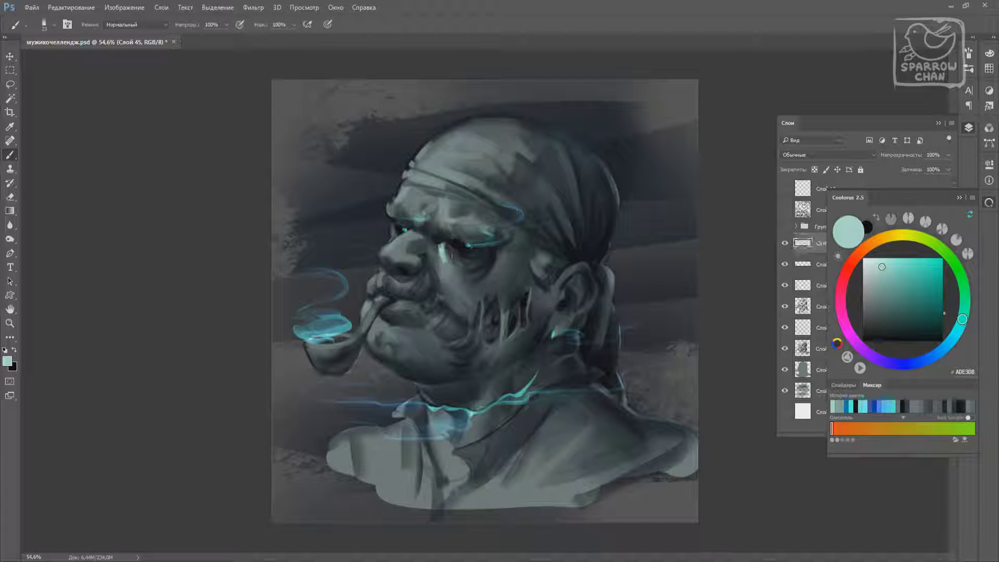
left_click_drag(402, 230, 411, 233)
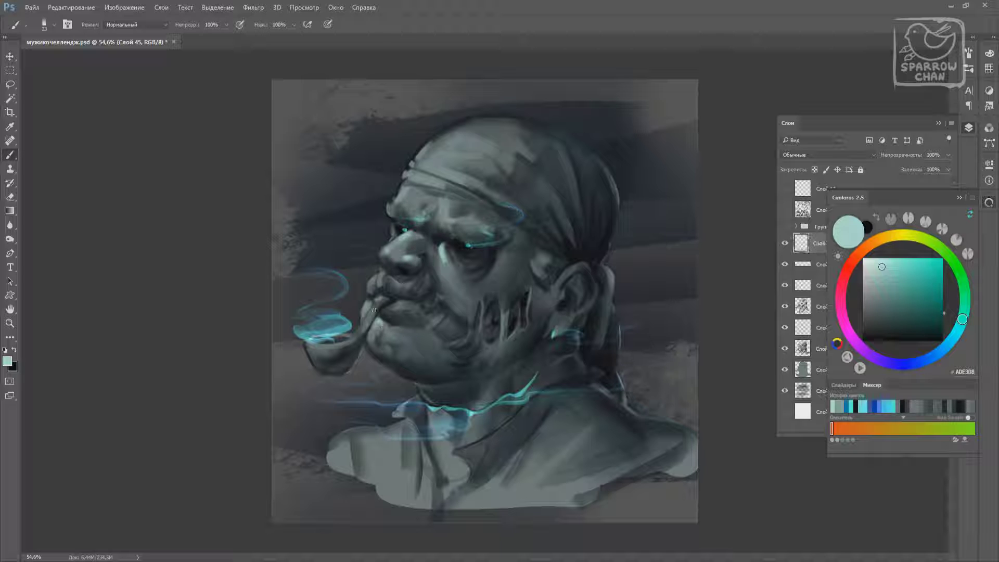
Brighten the bandana and brow with light teal strokes, then set the brush to 23 px
right_click(477, 286)
key("Escape")
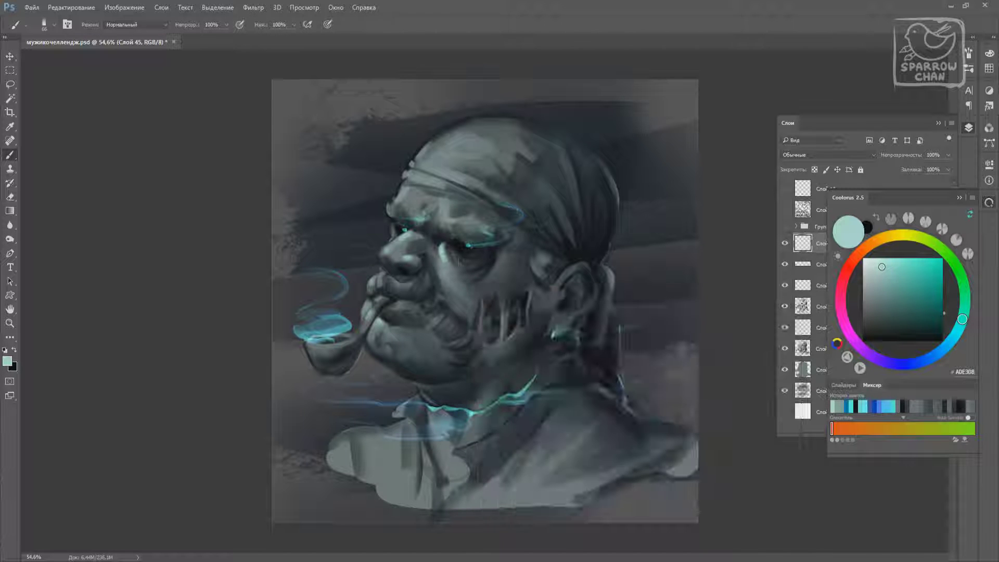
left_click_drag(435, 167, 478, 159)
left_click_drag(416, 213, 462, 197)
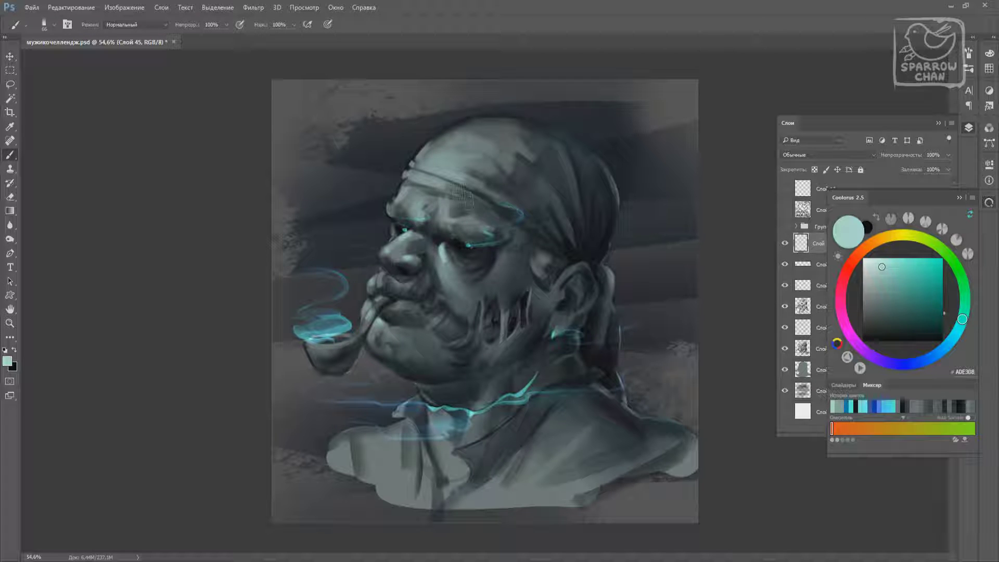
right_click(456, 334)
key("Escape")
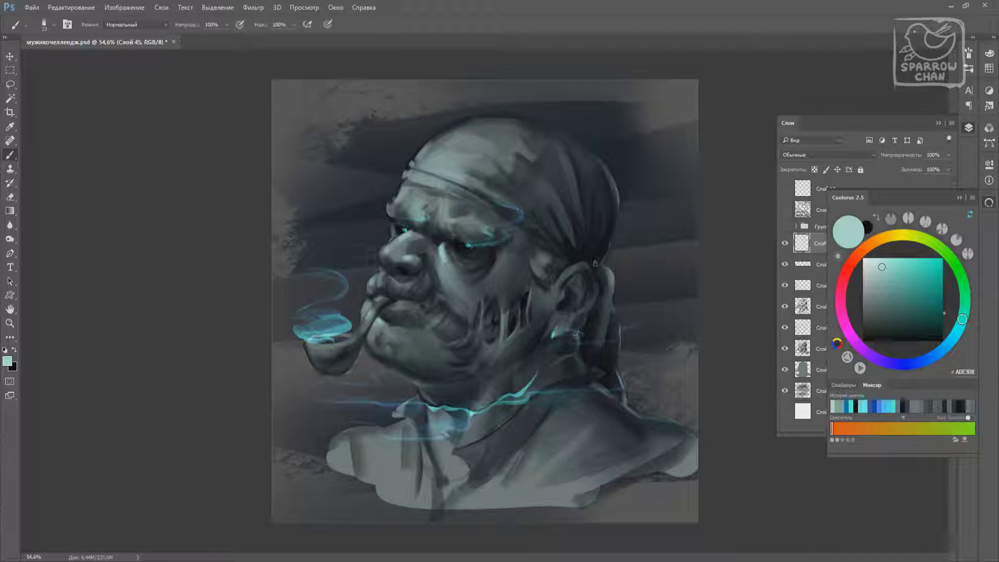
Highlight the back of the head, ear, shoulder, chest, headband and left of the neck
left_click_drag(606, 200, 597, 386)
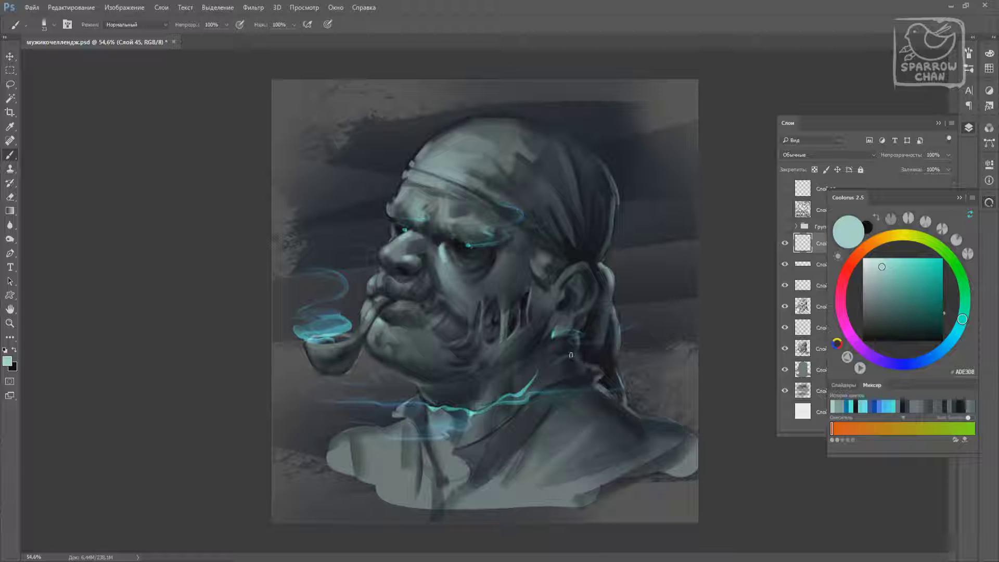
left_click_drag(679, 426, 617, 405)
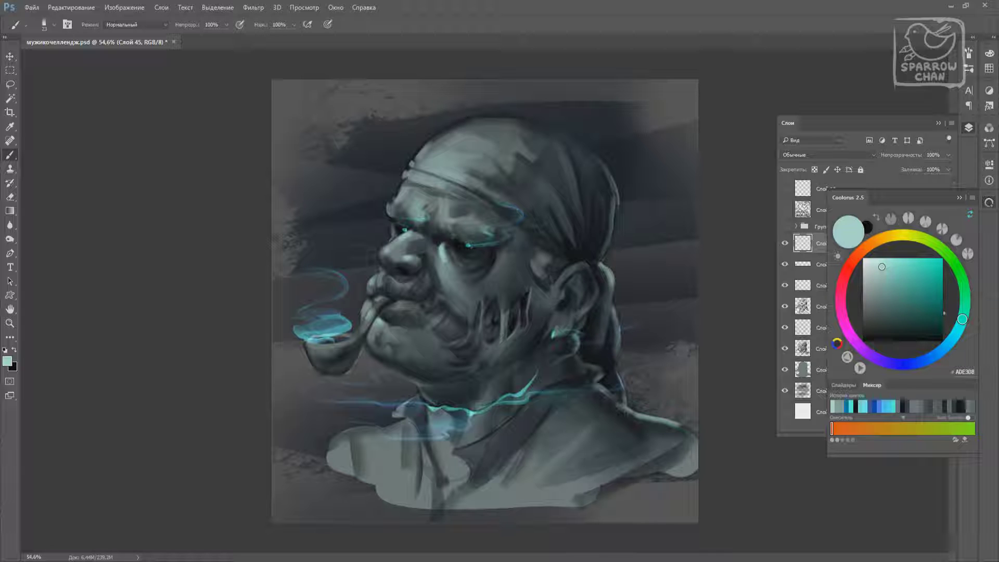
mouse_move(406, 398)
left_mouse_down()
mouse_move(382, 437)
mouse_move(390, 476)
left_mouse_up()
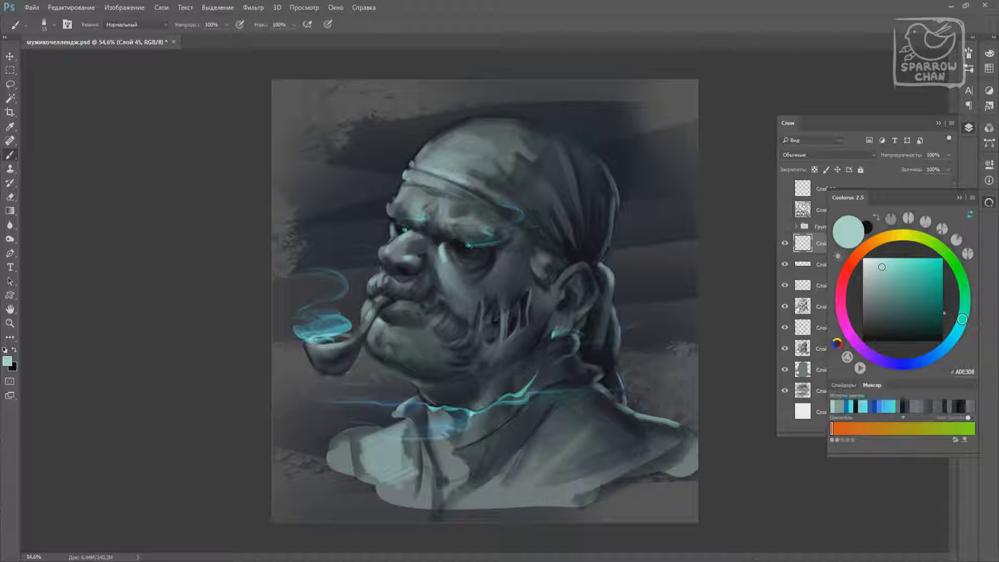
mouse_move(403, 178)
left_mouse_down()
mouse_move(480, 204)
mouse_move(439, 211)
mouse_move(457, 221)
left_mouse_up()
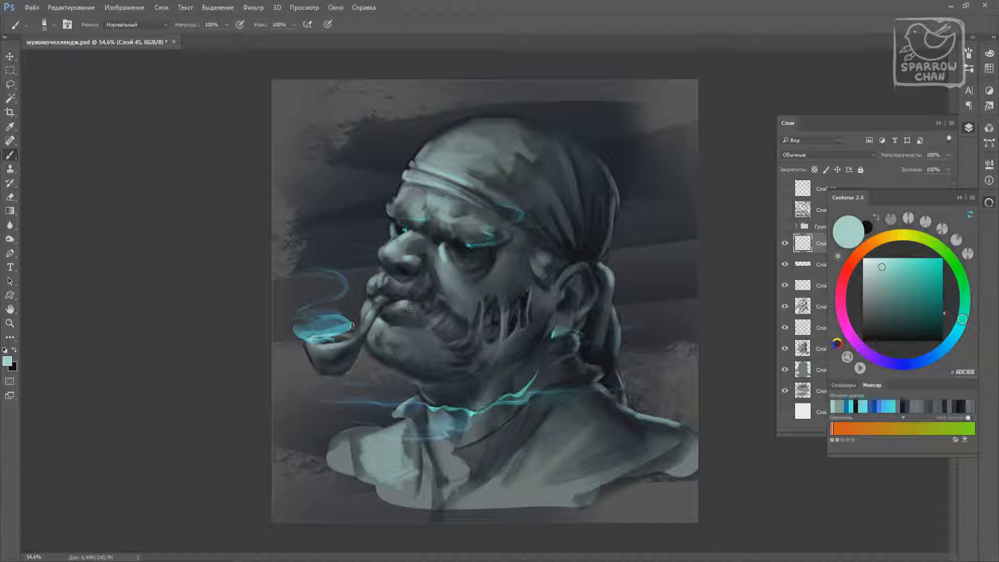
left_click_drag(405, 335, 405, 393)
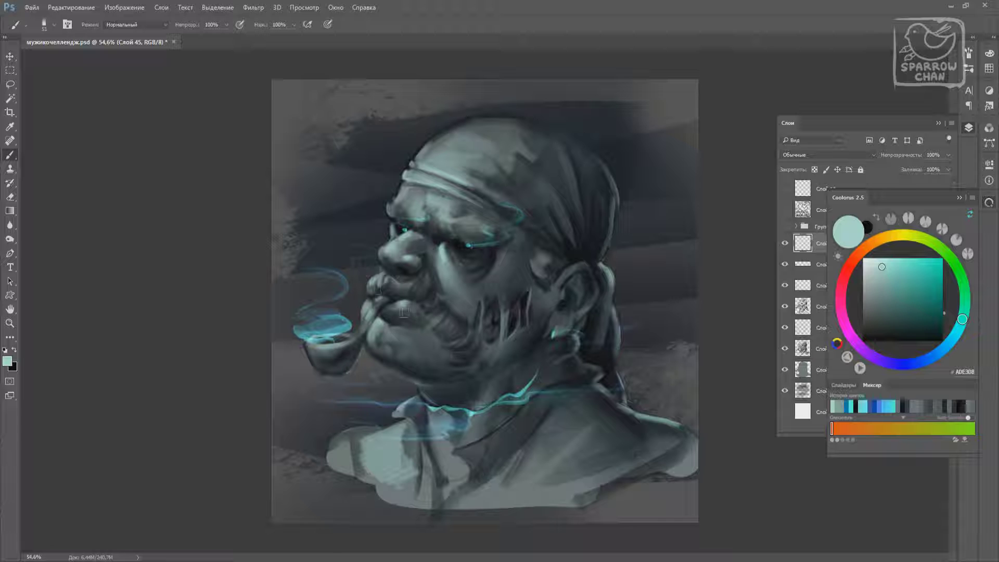
Sample a muted teal from the face and lay faint light strokes on the cheek
left_click(380, 312, "alt")
left_click_drag(395, 325, 422, 344)
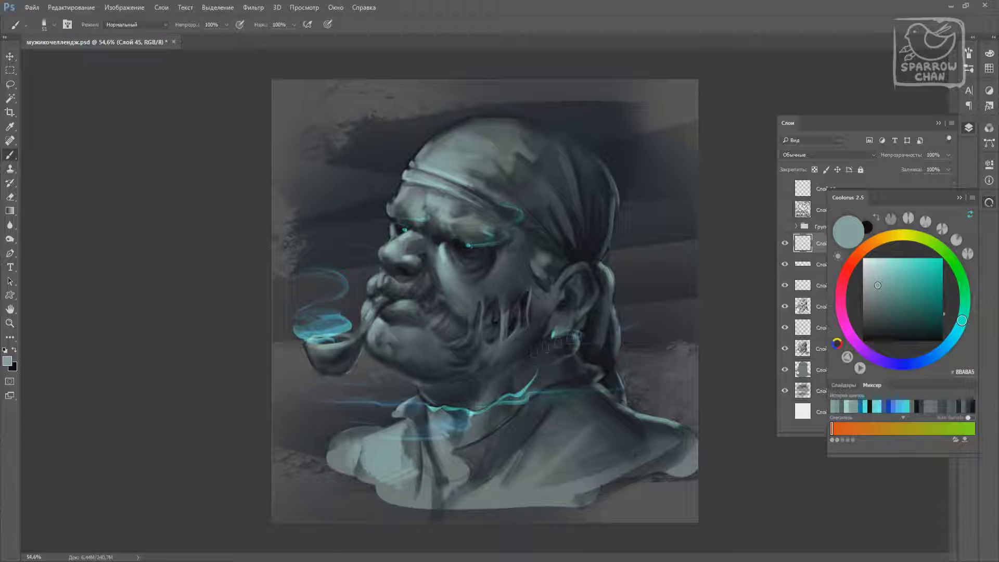
left_click(471, 269, "alt")
Try 17 px and 34 px brushes while sampling dark and grey-teal colours from the painting
right_click(458, 238)
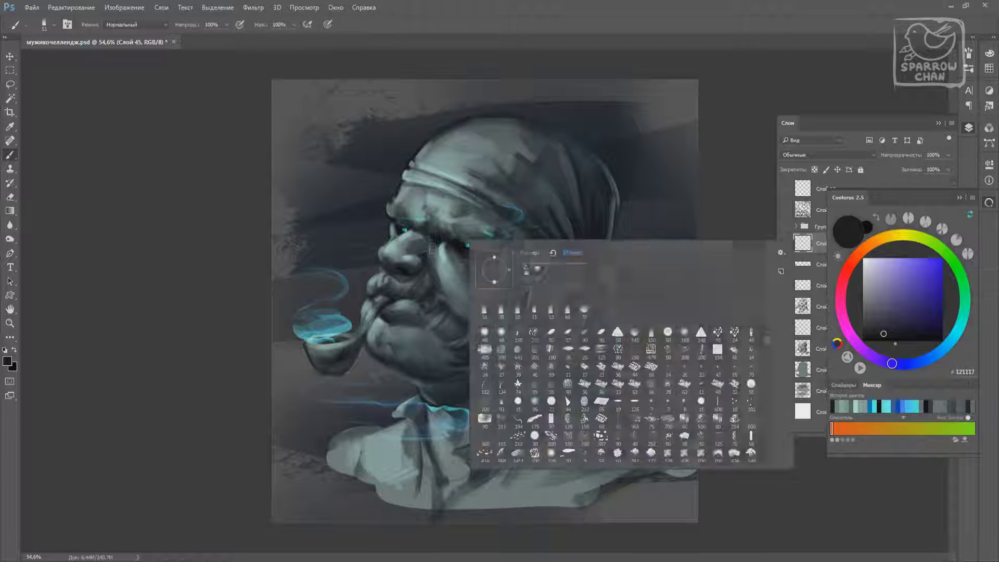
double_click(471, 261)
left_click(446, 229, "alt")
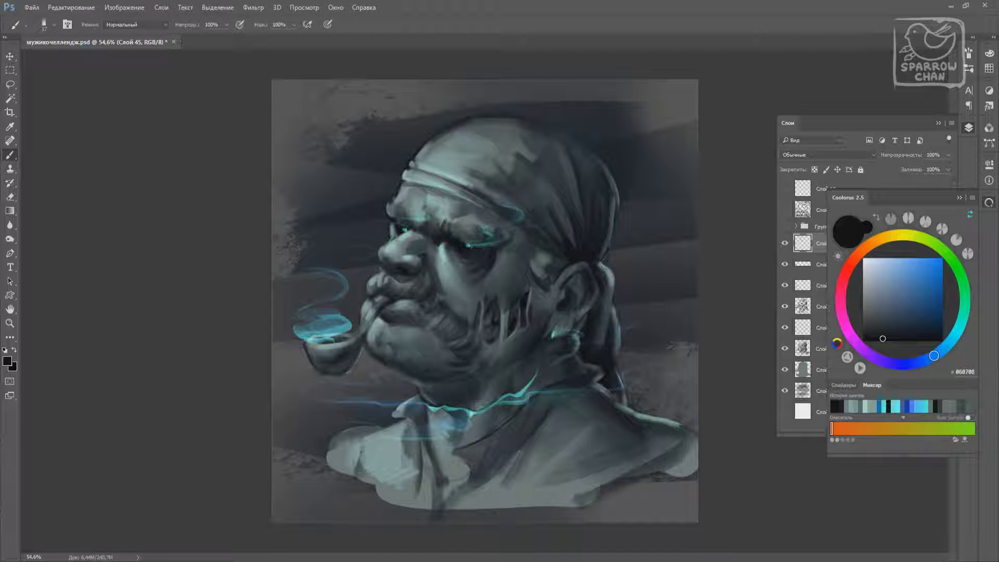
right_click(458, 224)
double_click(484, 250)
left_click(416, 194, "alt")
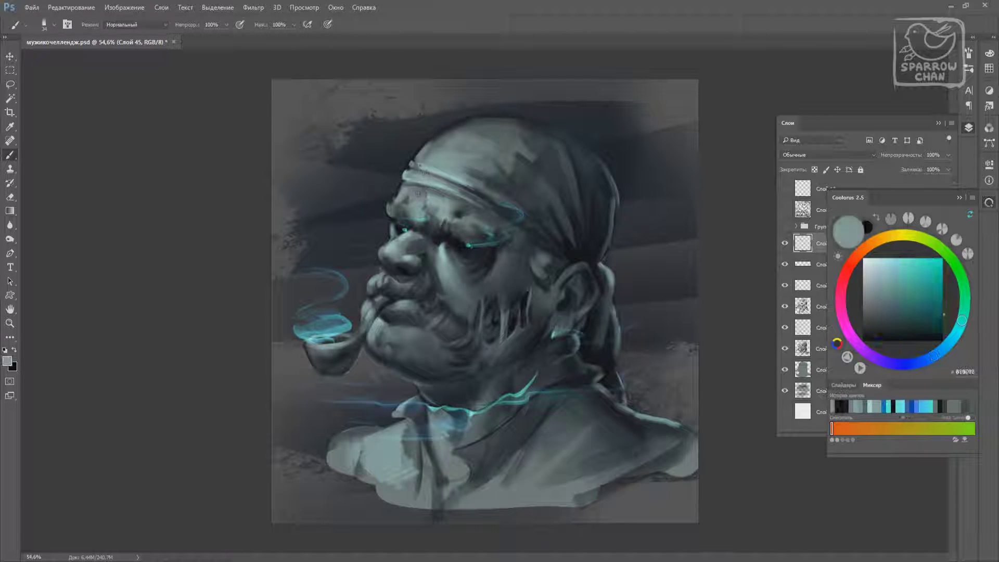
left_click(392, 240, "alt")
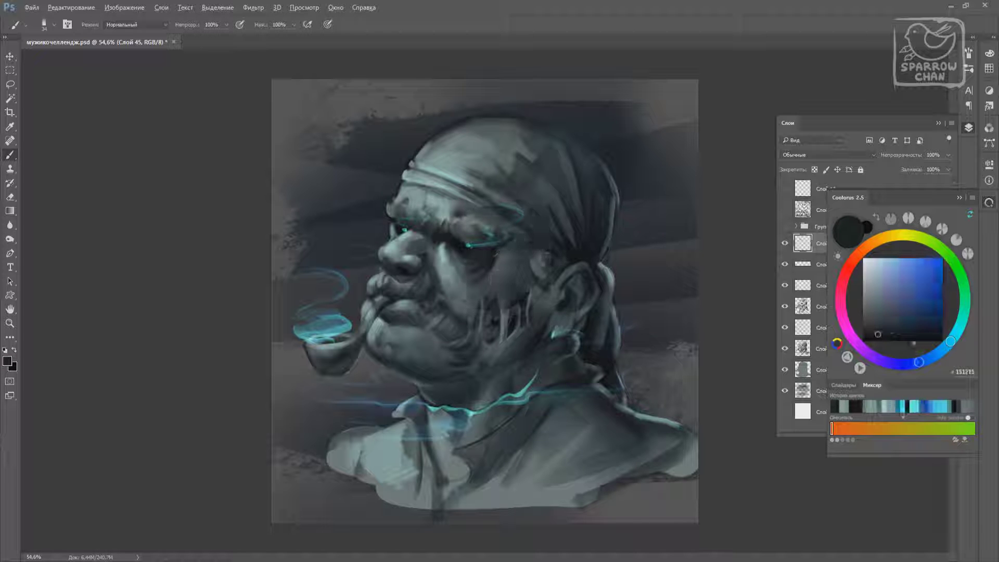
Sample a mid teal and paint a thin 15 px light stroke along the collar line
left_click(649, 417, "alt")
right_click(655, 419)
double_click(671, 431)
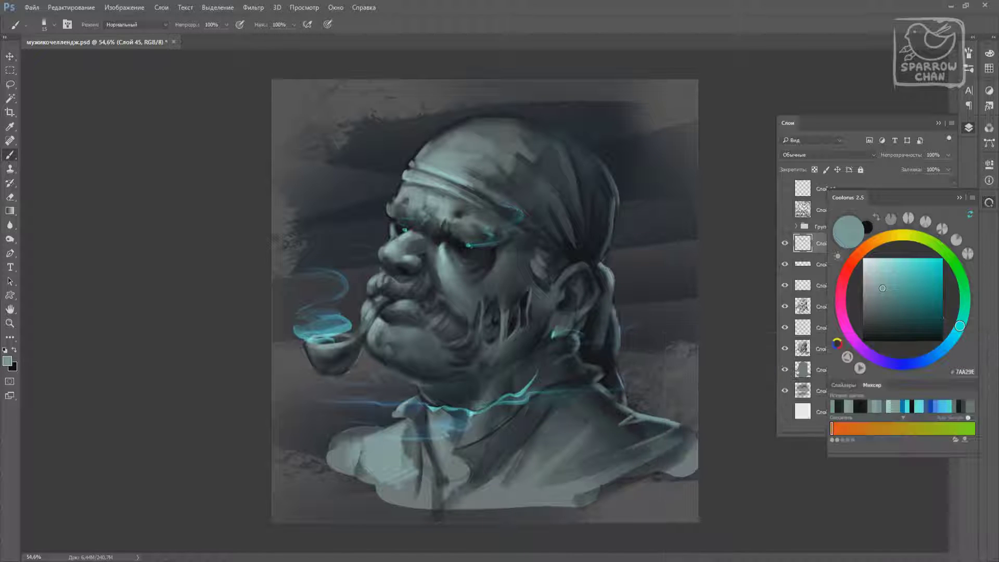
mouse_move(462, 448)
left_mouse_down()
mouse_move(504, 424)
mouse_move(488, 435)
left_mouse_up()
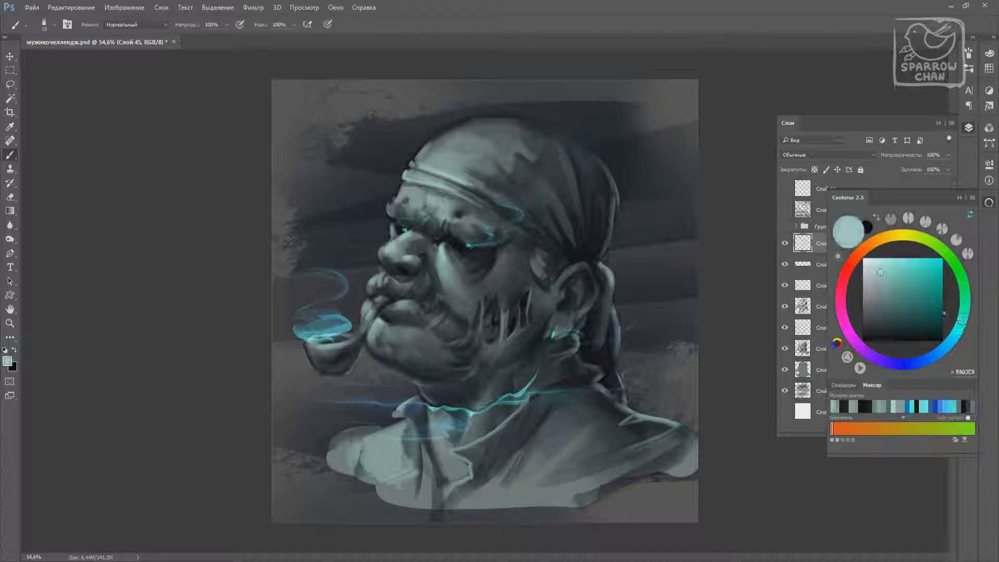
left_click(457, 294, "alt")
Zoom out and set the speckle layer to Линейный осветлитель (Linear Dodge) blending
left_click(365, 453, "alt")
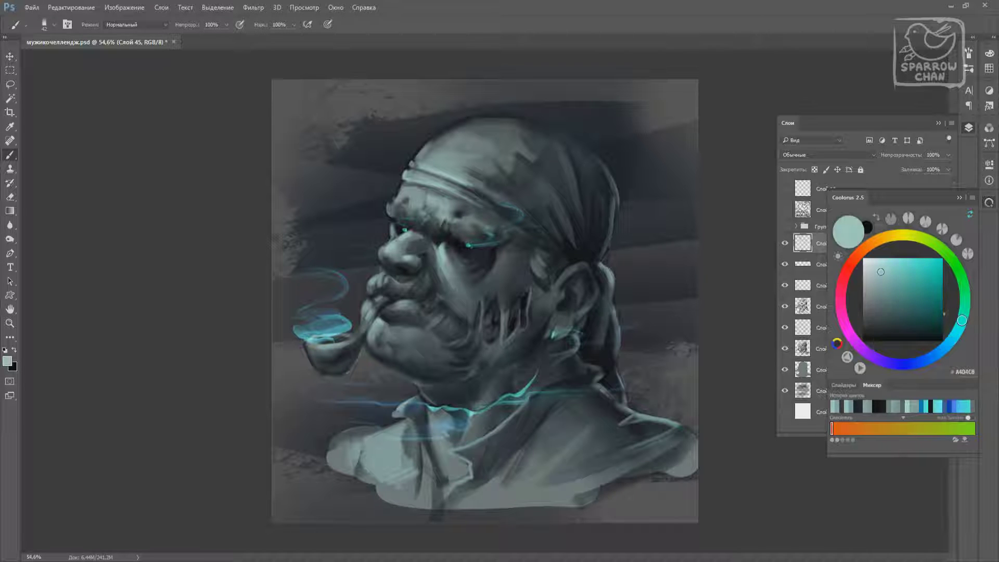
scroll(363, 413, "down", 1)
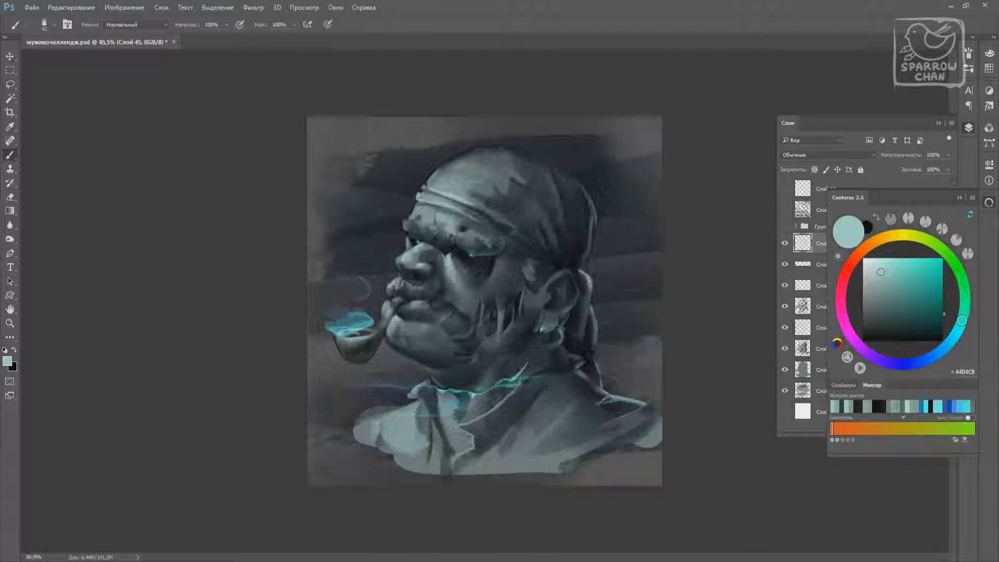
left_click(924, 430)
left_click(827, 154)
left_click(826, 263)
double_click(884, 243)
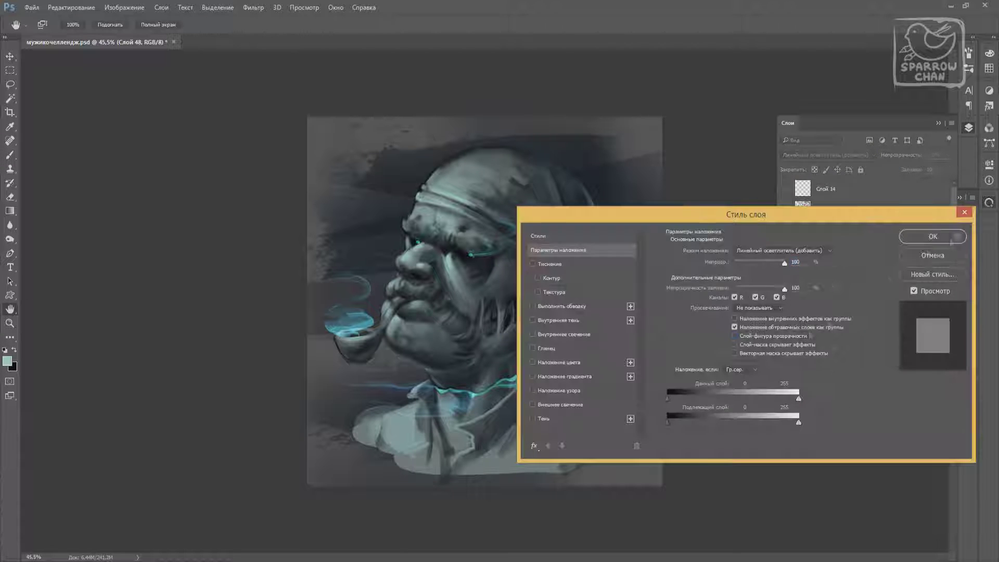
left_click(967, 234)
Choose a large speckle brush and a dark blue paint colour
right_click(496, 341)
scroll(787, 547, "down", 2)
double_click(541, 539)
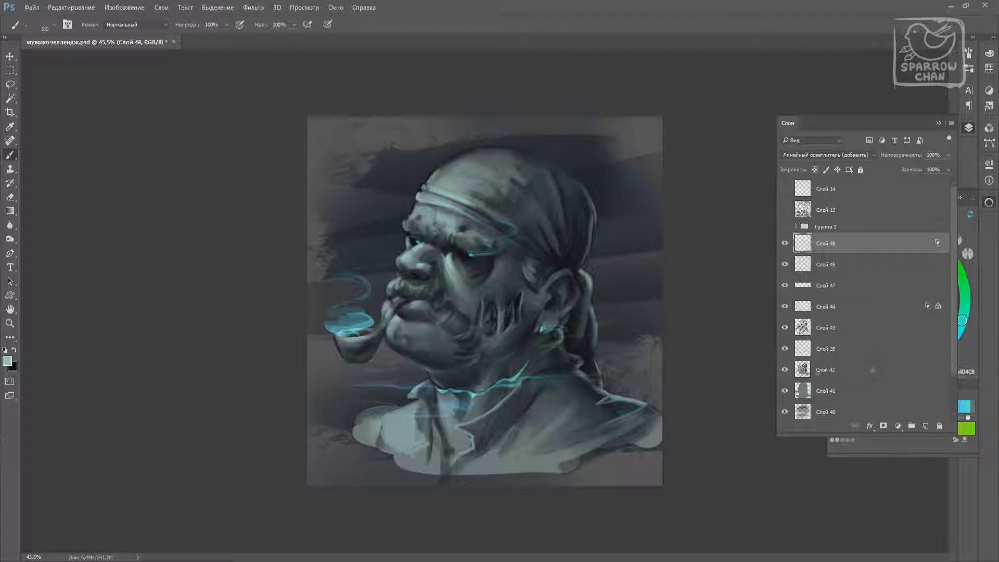
left_click(989, 202)
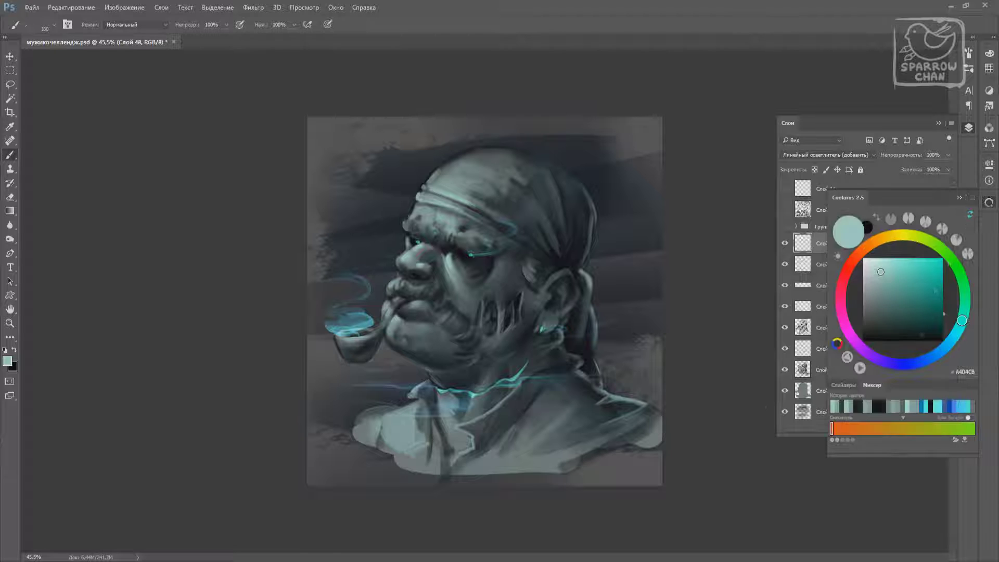
left_click_drag(962, 320, 924, 360)
left_click(910, 293)
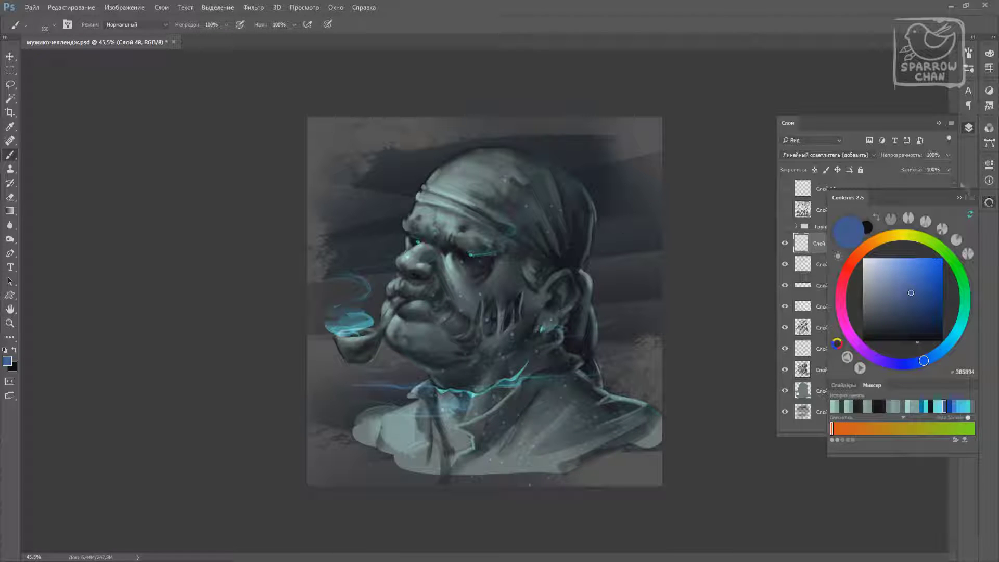
Lower the layer fill to 57% and stamp cyan specks near the back of the head
left_click_drag(948, 170, 927, 183)
left_click(965, 406)
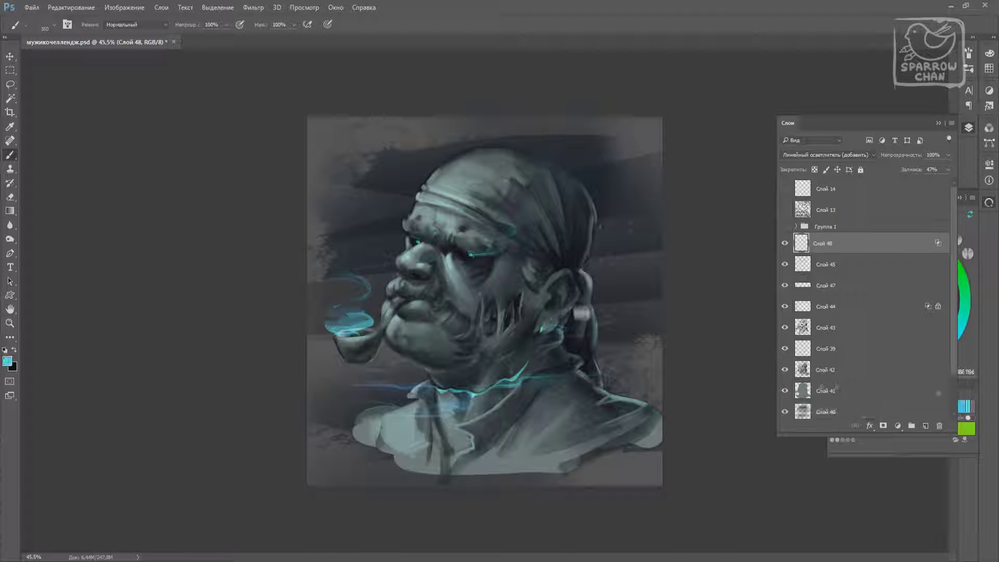
left_click(581, 312)
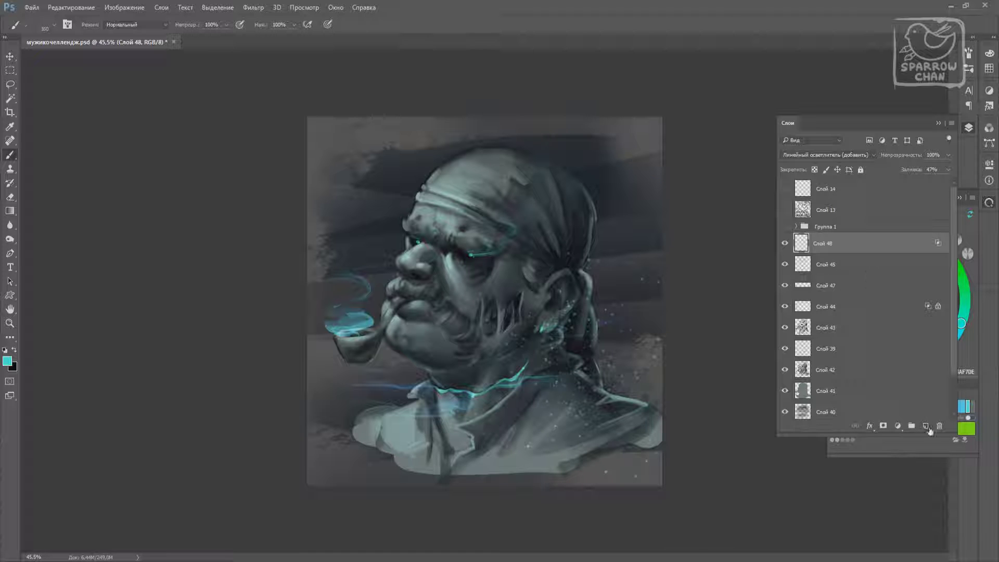
Duplicate the speckle layer and set up a soft 73 px brush in bright cyan
key("ctrl+j")
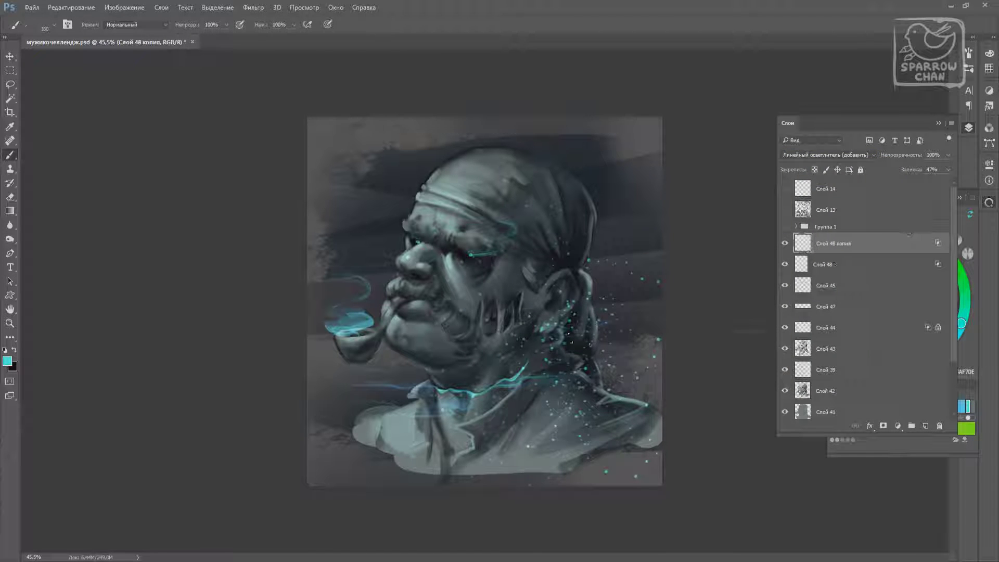
right_click(574, 315)
left_click(789, 422)
key("Return")
left_click_drag(598, 172, 604, 271)
left_click(848, 231)
Paint cyan glow down the back of the head, along the shoulder and around the pipe bowl
mouse_move(432, 148)
left_mouse_down()
mouse_move(536, 152)
mouse_move(599, 281)
mouse_move(606, 398)
mouse_move(657, 414)
mouse_move(411, 204)
mouse_move(376, 326)
left_mouse_up()
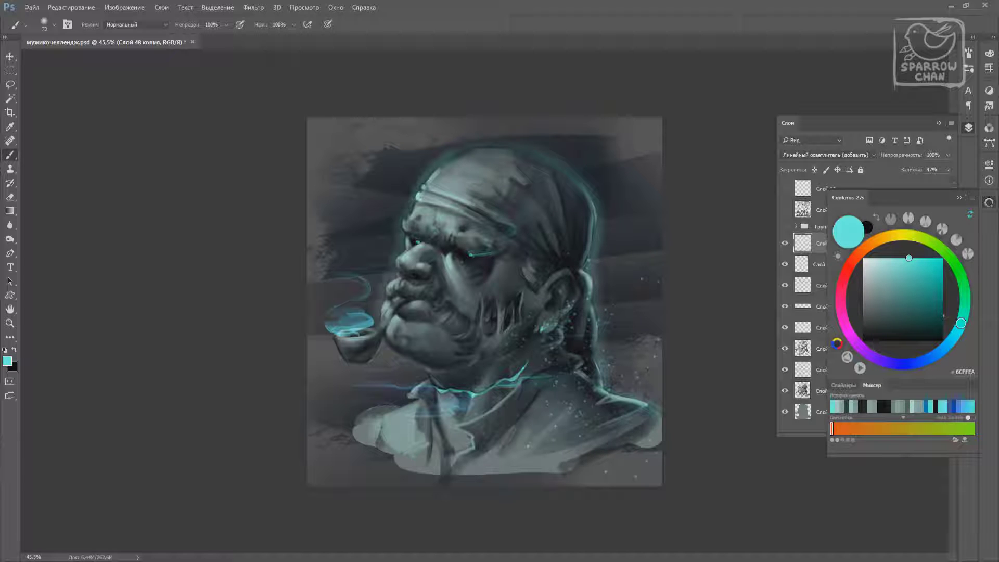
left_click_drag(359, 417, 411, 403)
mouse_move(386, 344)
left_mouse_down()
mouse_move(401, 364)
mouse_move(335, 322)
mouse_move(352, 364)
left_mouse_up()
left_click_drag(338, 432, 389, 416)
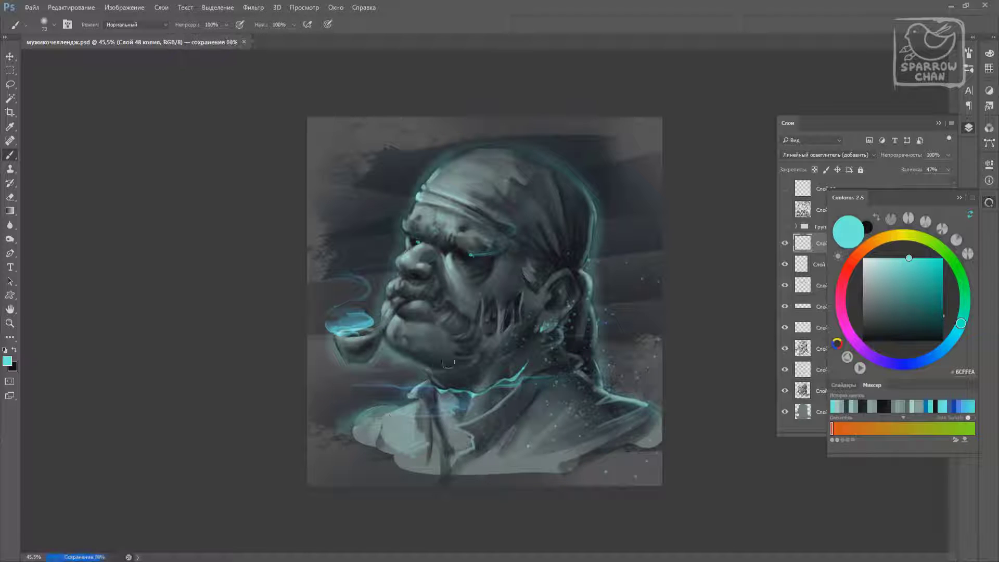
Set up an 18 px brush in muted grey-teal for cleanup near the pipe
right_click(444, 333)
double_click(546, 359)
left_click(401, 363, "alt")
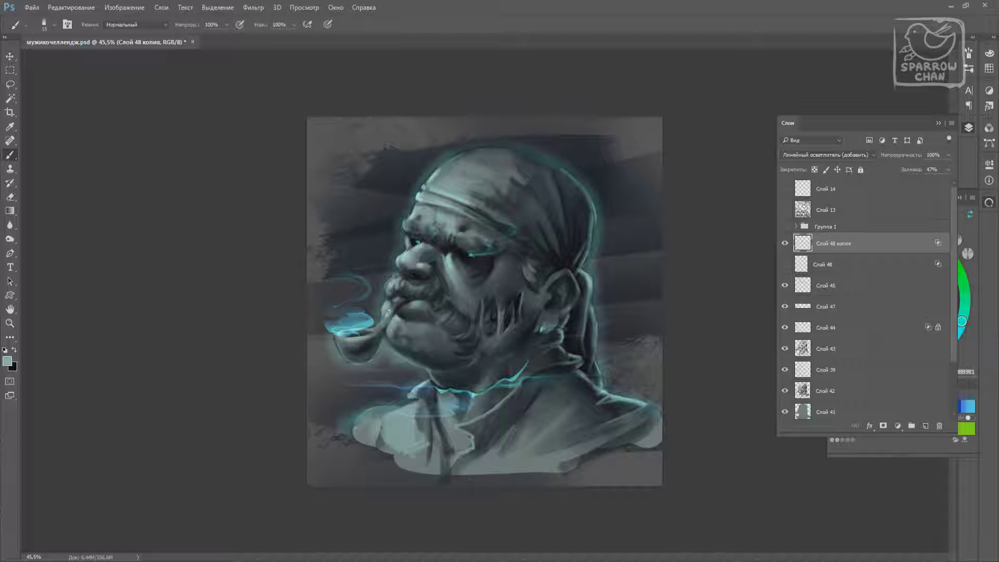
key("e")
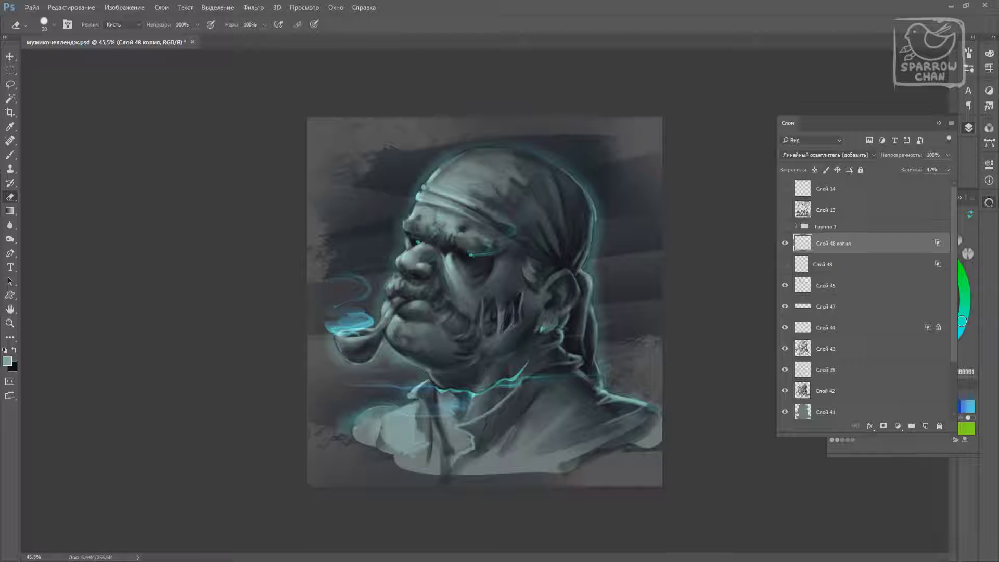
Erase the light grey patch near the pipe and add a new empty layer, undoing a trial nose stroke
left_click_drag(387, 318, 384, 313)
right_click(406, 329)
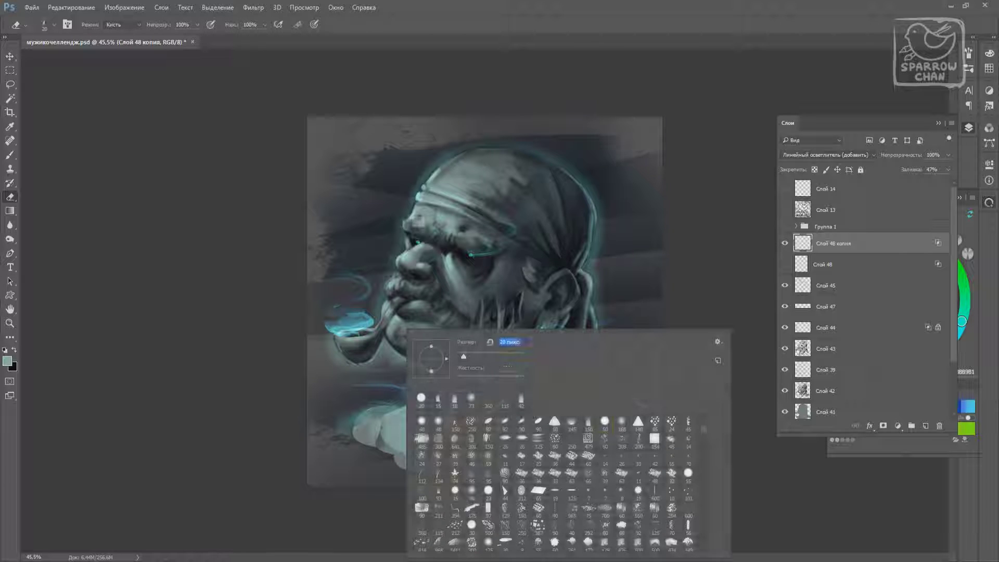
key("b")
key("ctrl+shift+alt+n")
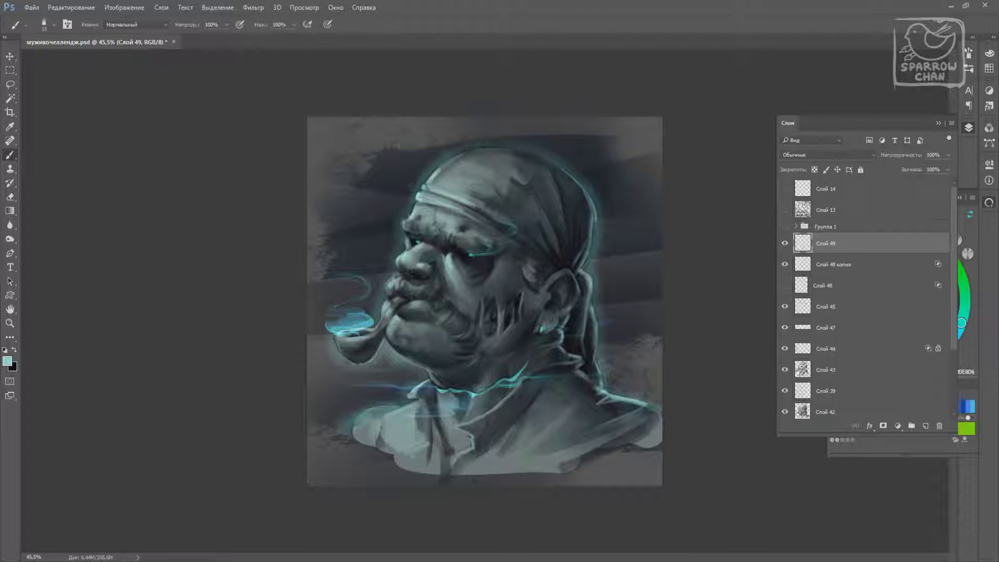
mouse_move(405, 265)
left_mouse_down()
mouse_move(416, 261)
mouse_move(385, 307)
left_mouse_up()
right_click(447, 229)
key("ctrl+z")
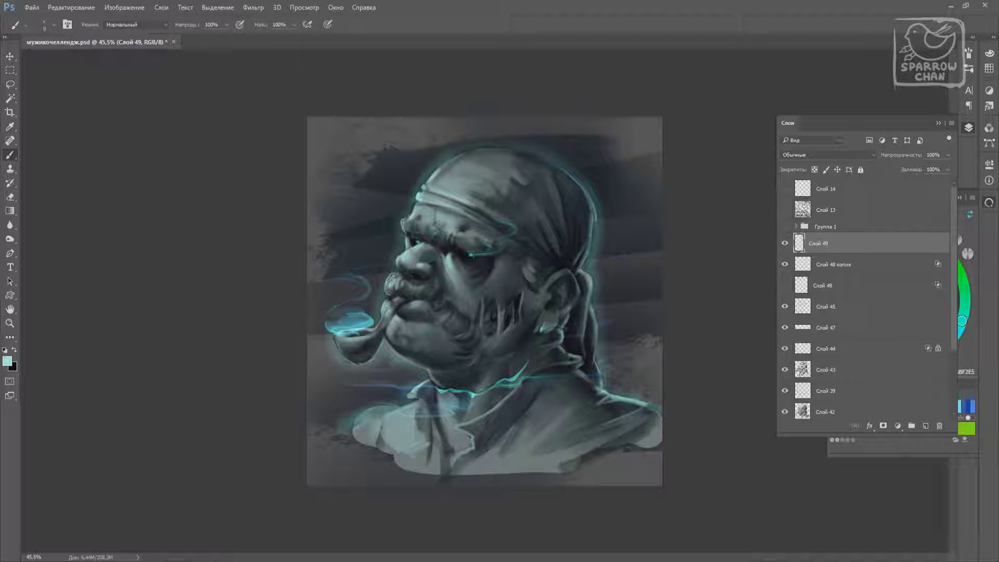
Show Слой 48 again, set it to Жесткий свет (Hard Light) and save the painting
left_click(855, 288)
left_click(253, 8)
left_click(291, 167)
key("Return")
left_click(827, 155)
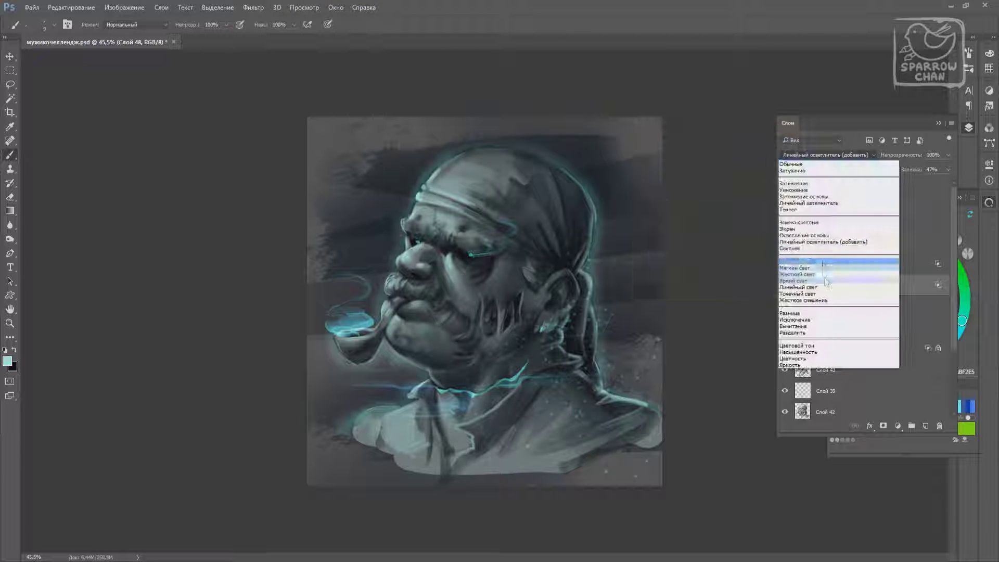
left_click(826, 275)
key("ctrl+s")
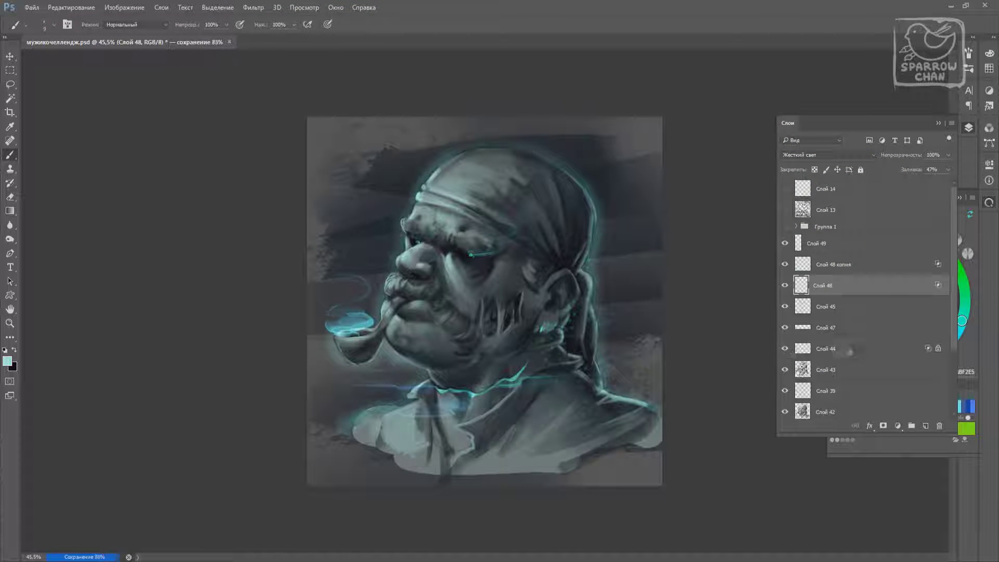
left_click(825, 349)
key("e")
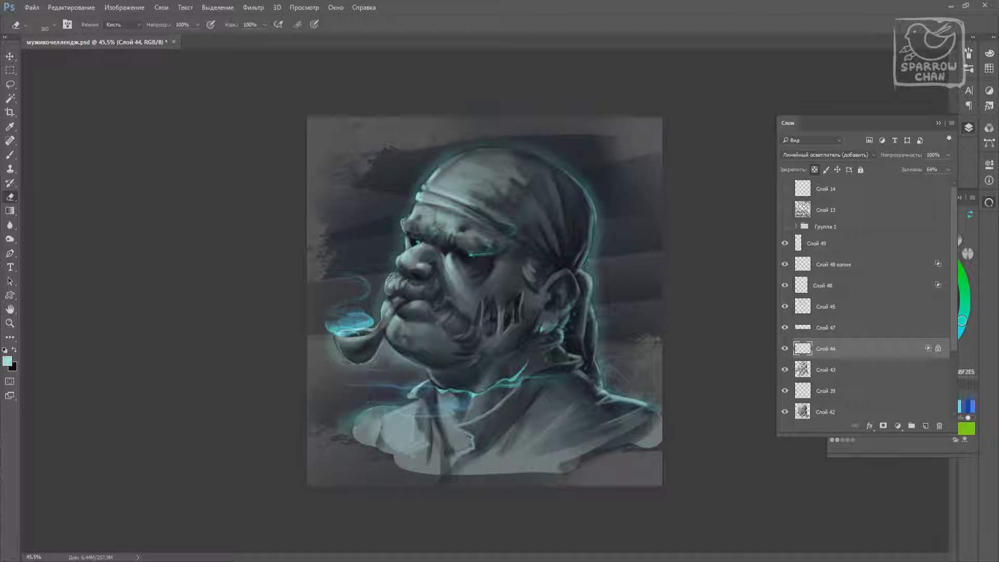
Paint glowing cyan dots on both eyes with a 55 px brush on Слой 48 копия
key("ctrl+s")
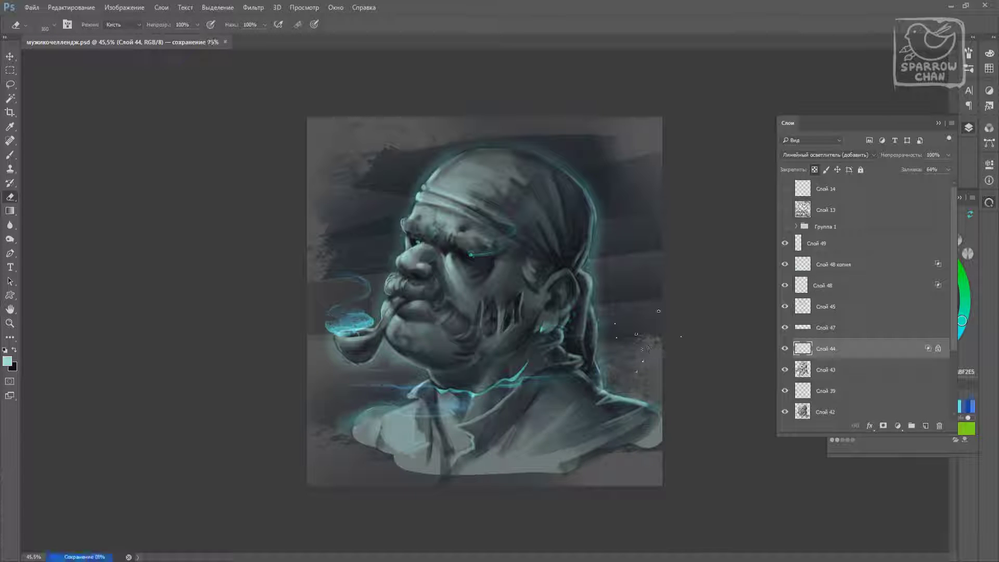
key("alt+bracketright")
key("alt+bracketright")
key("alt+bracketright")
key("b")
right_click(507, 313)
left_click(802, 369)
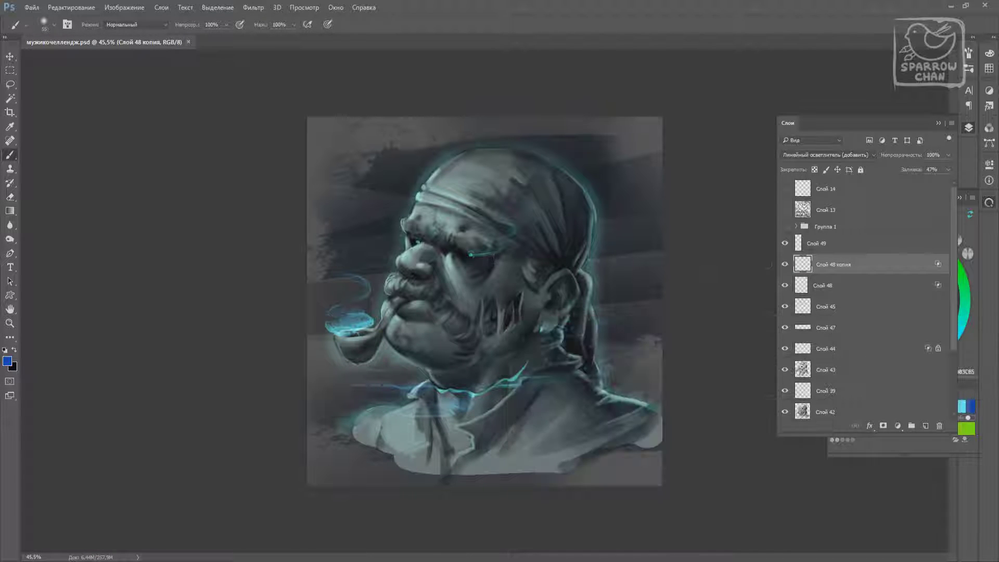
left_click(473, 254)
left_click(419, 241)
left_click(471, 250, "alt")
left_click(418, 241)
key("ctrl+s")
Erase along the bottom of the bust on Слой 41 with a 485 px eraser
scroll(405, 260, "up", 2)
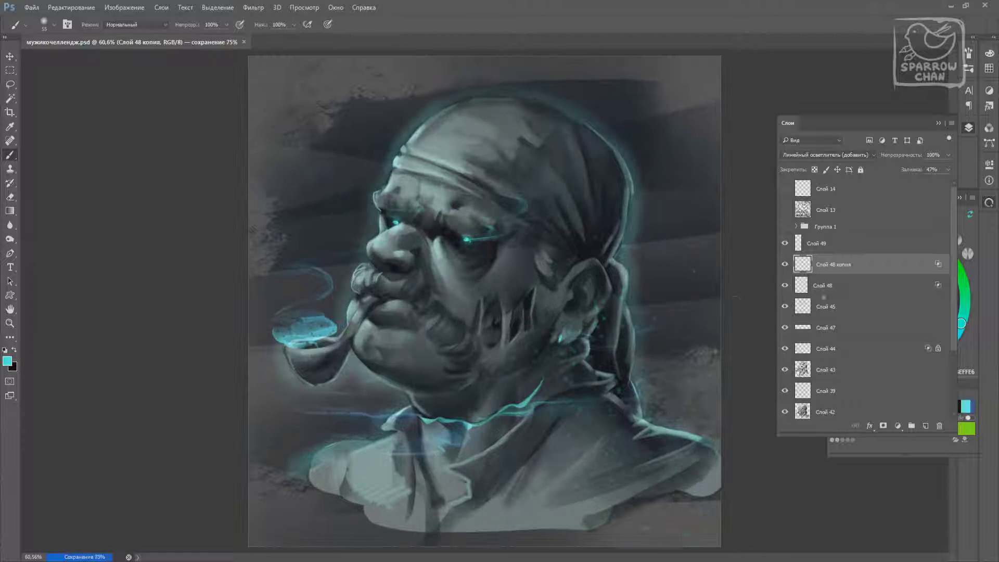
key("alt+bracketleft")
key("alt+bracketleft")
key("alt+bracketleft")
key("e")
right_click(413, 334)
double_click(427, 443)
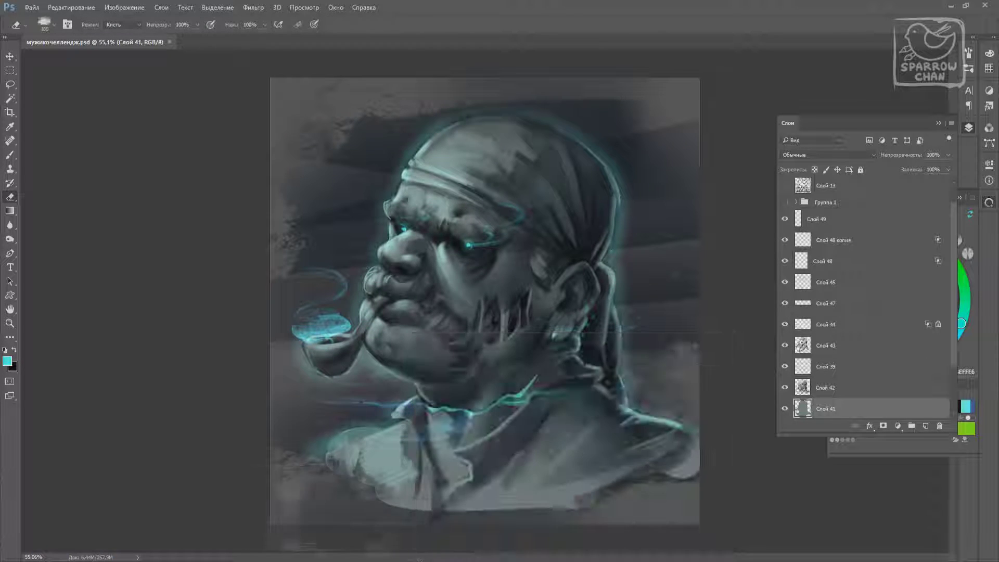
left_click_drag(333, 469, 593, 499)
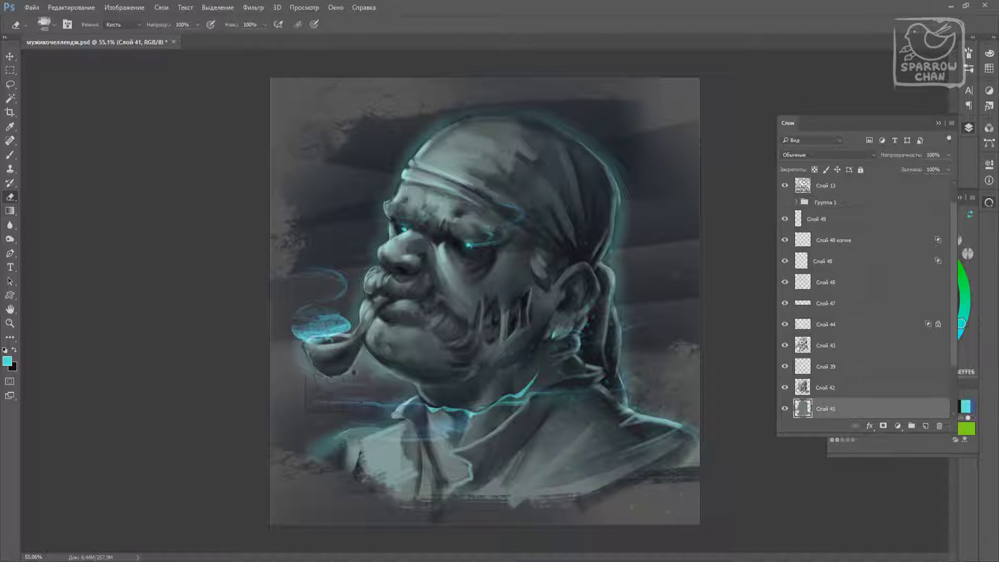
Show and select signature layer Слой 13 and lower its fill to 35%
left_click(785, 185)
left_click(828, 185)
left_click(827, 154)
left_click(812, 245)
left_click_drag(947, 170, 944, 170)
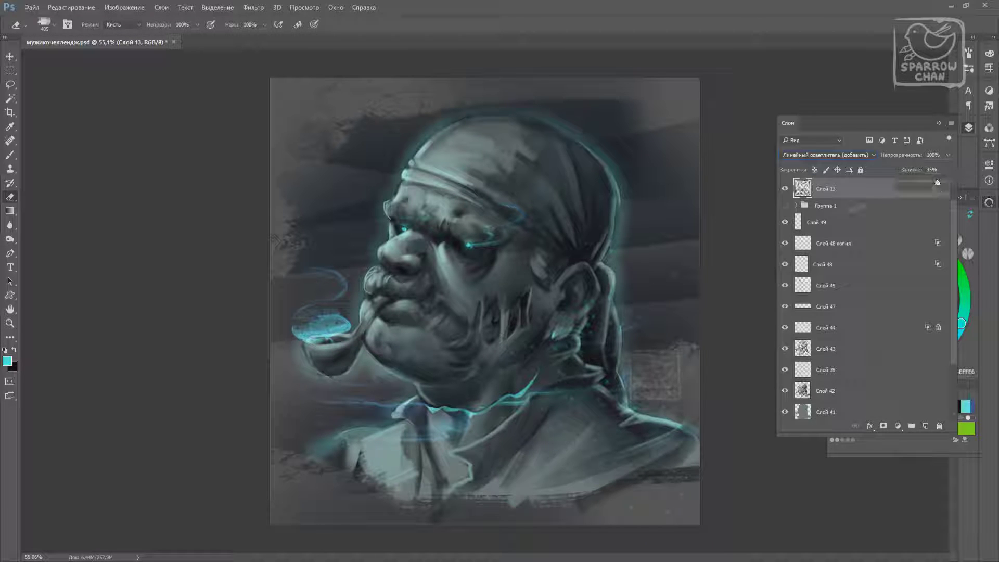
key("ctrl+u")
Apply the hue shift to the signature and raise its fill
left_click_drag(305, 411, 300, 406)
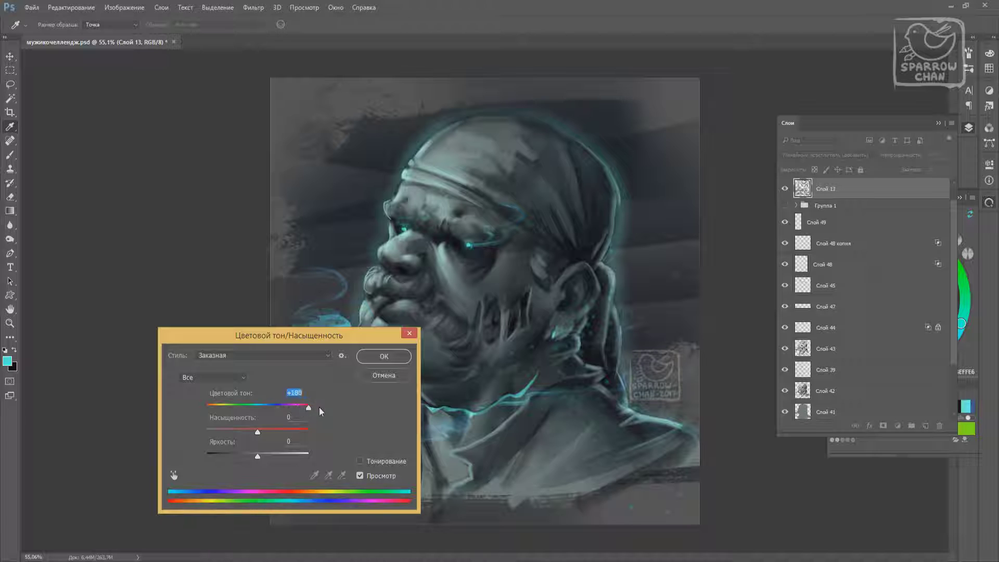
left_click(384, 356)
left_click(948, 170)
mouse_move(946, 183)
left_mouse_down()
mouse_move(910, 185)
mouse_move(970, 186)
left_mouse_up()
Add a faint additive frame on new layer Слой 14, set signature fill to 53%, and save
key("ctrl+v")
left_click(827, 155)
left_click(827, 237)
left_click(948, 170)
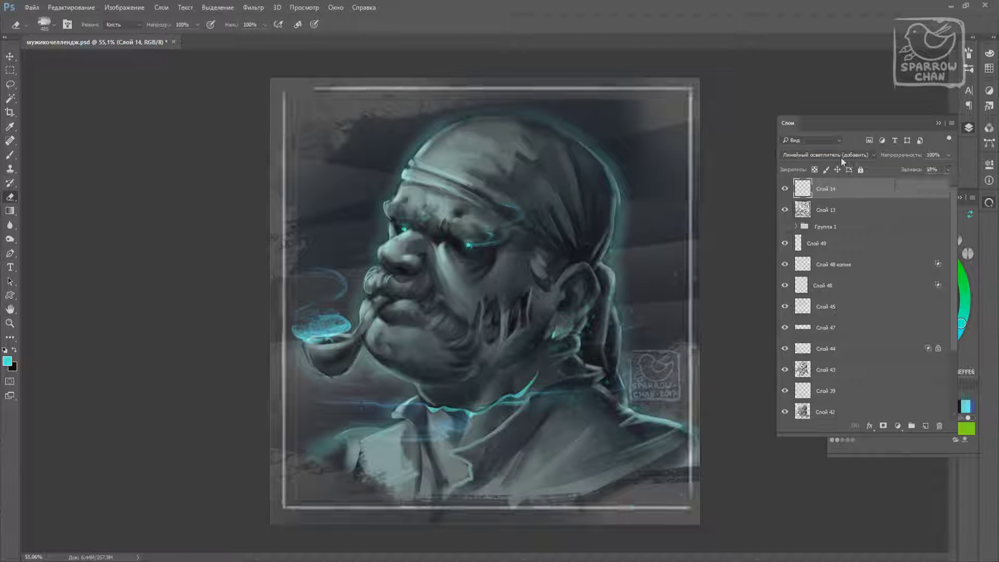
key("shift+alt+m")
key("alt+bracketleft")
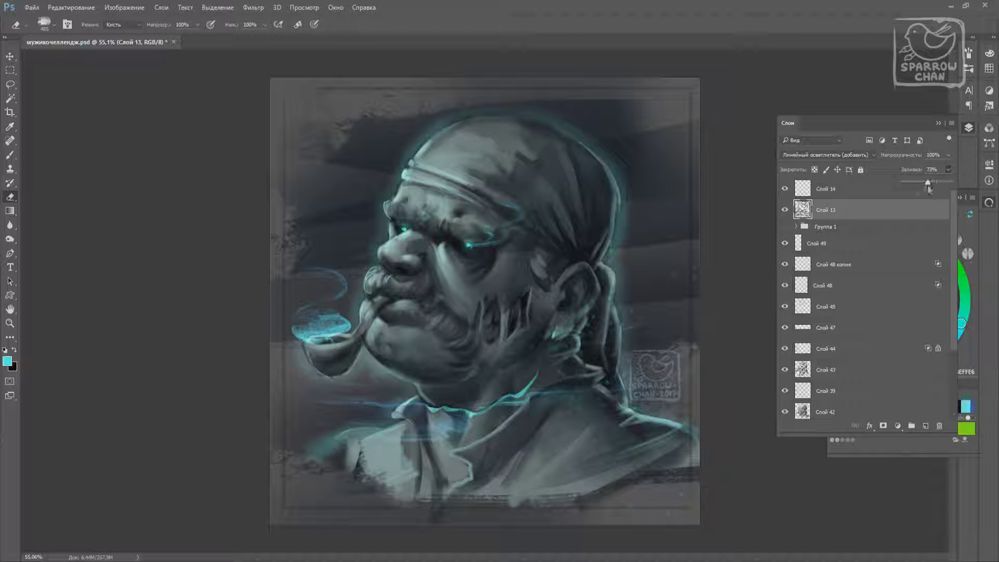
key("ctrl+s")
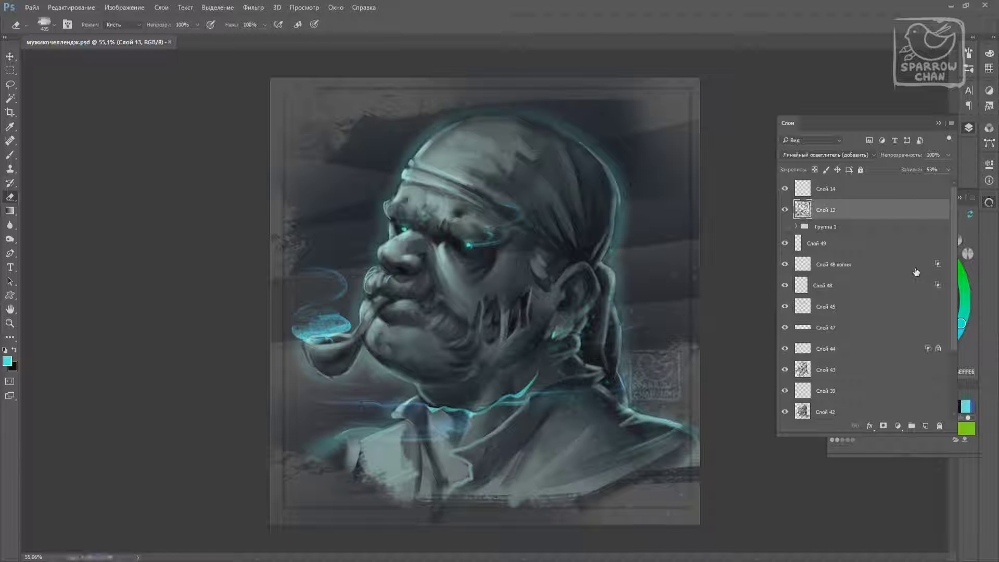